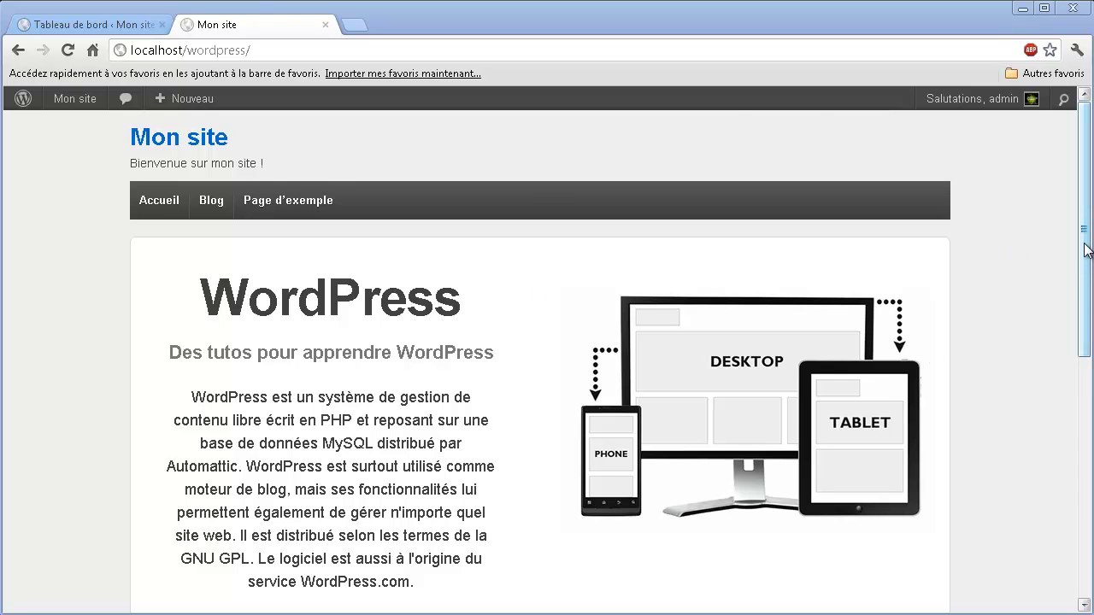
mouse_move(1085, 257)
left_mouse_down()
mouse_move(1021, 441)
mouse_move(1079, 250)
left_mouse_up()
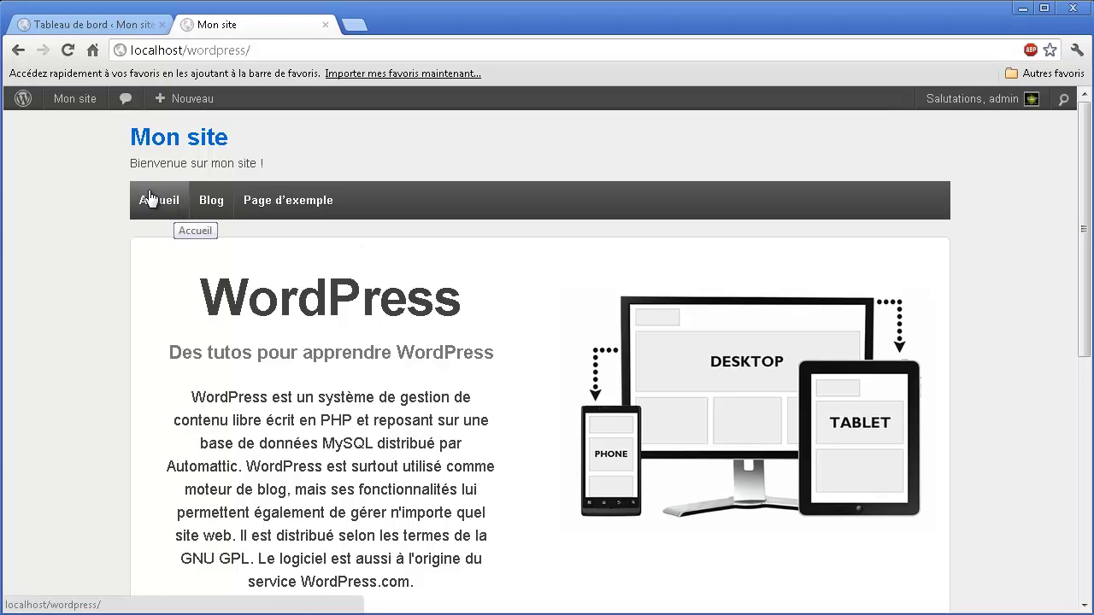
mouse_move(207, 203)
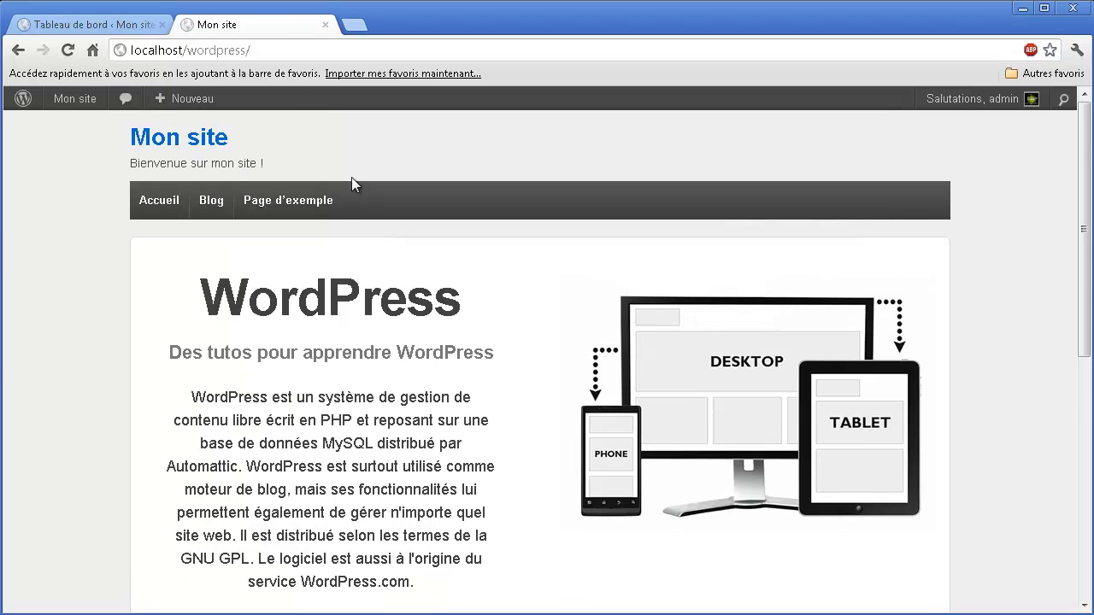
- Move the articles "Formation WordPress" and "Nouvelle formation !" to the trash from the dashboard's article list
left_click(104, 25)
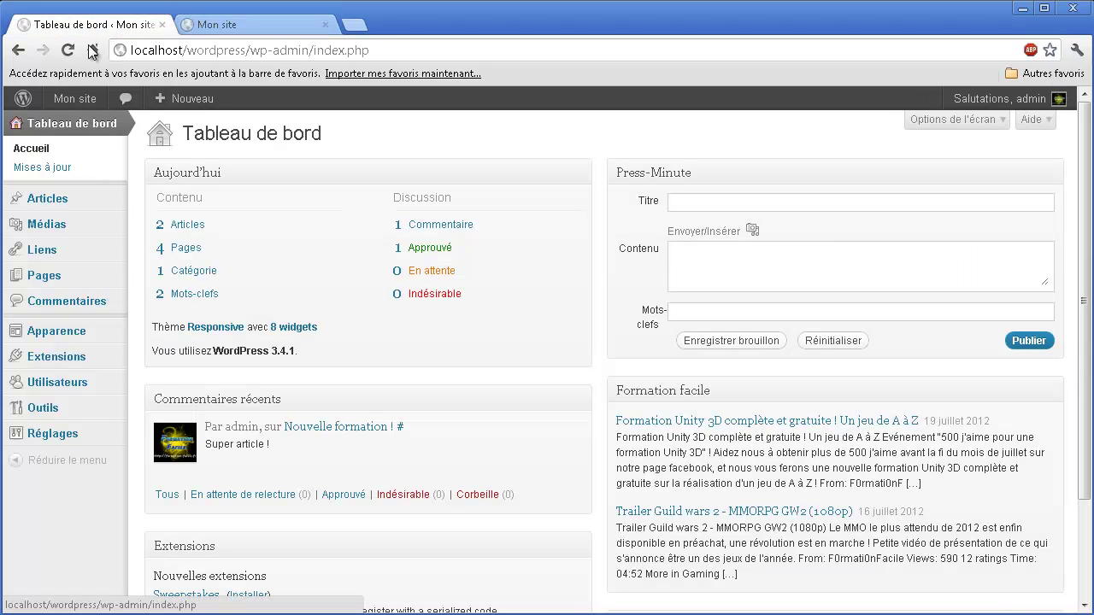
left_click(65, 199)
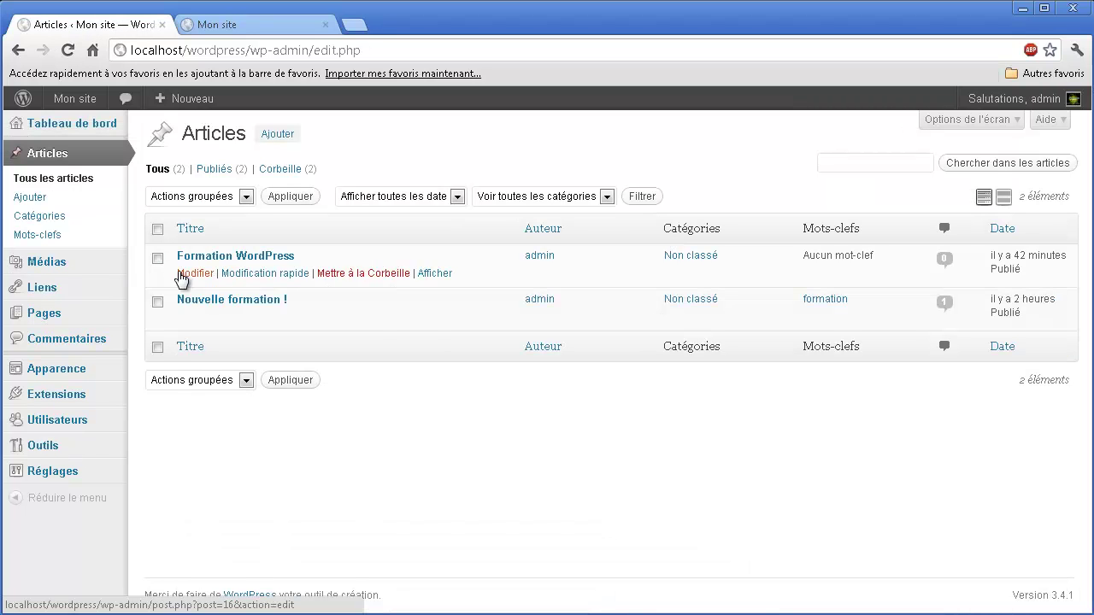
left_click(157, 301)
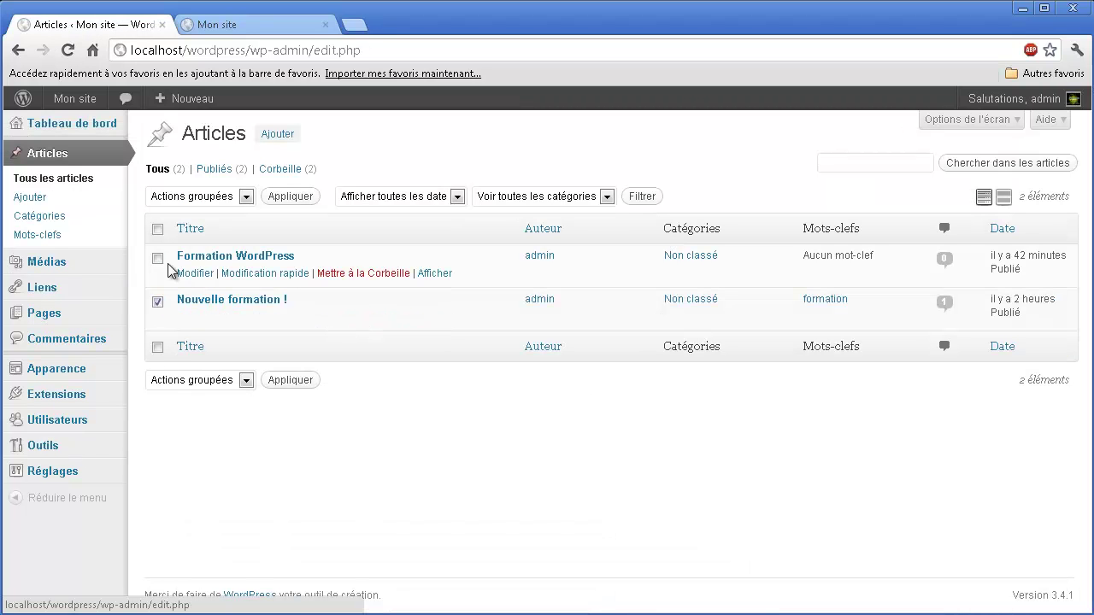
left_click(157, 258)
left_click(192, 379)
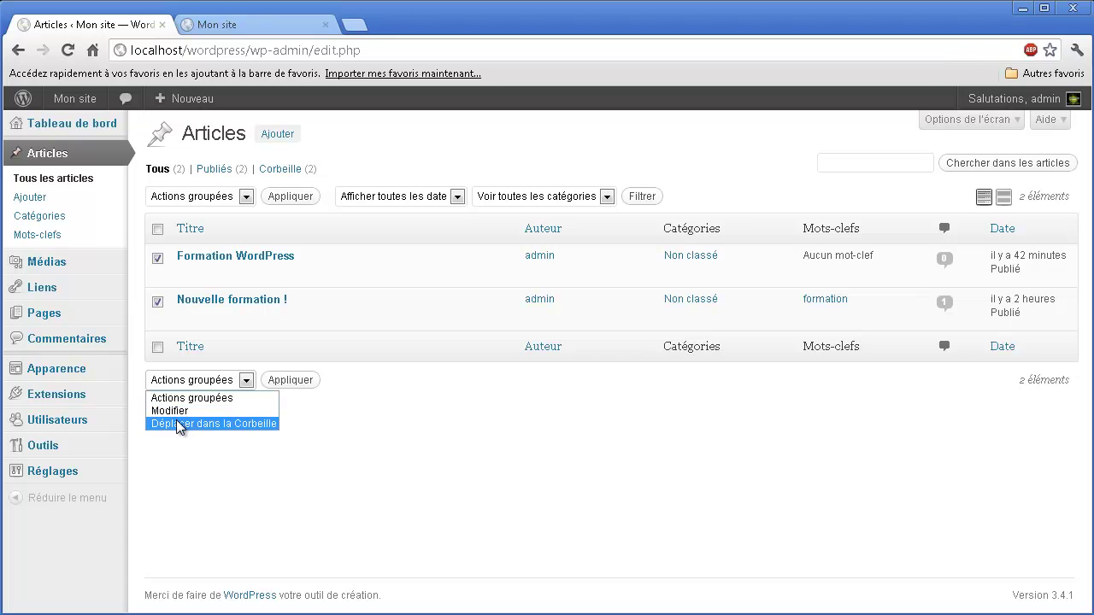
left_click(181, 424)
left_click(293, 382)
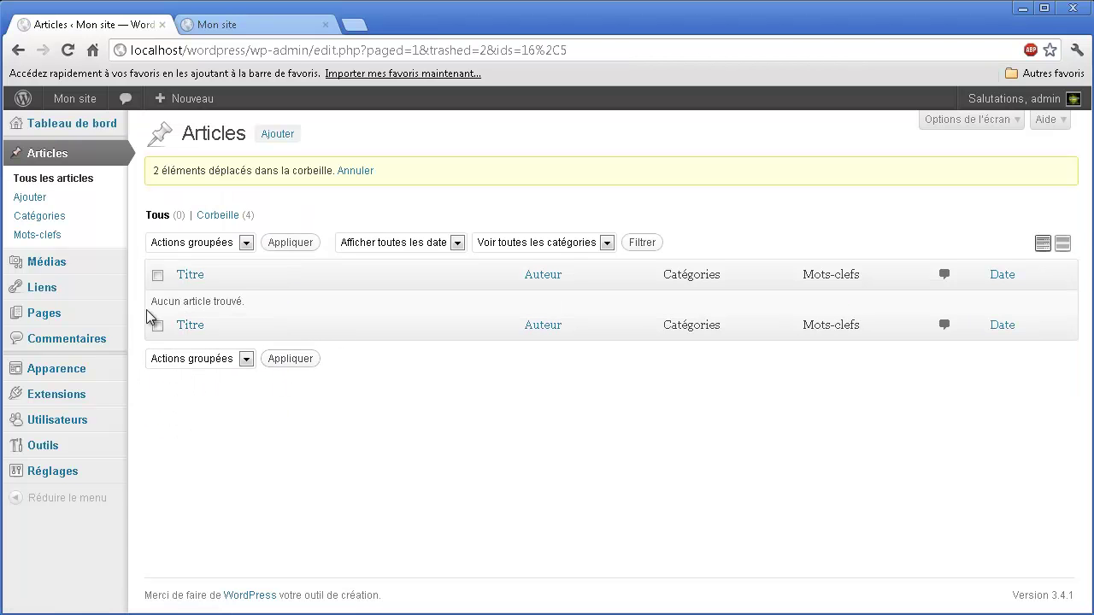
- Move the pages Blog, Nous rencontrer, Contact and Page d'exemple to the trash with one bulk action
left_click(60, 313)
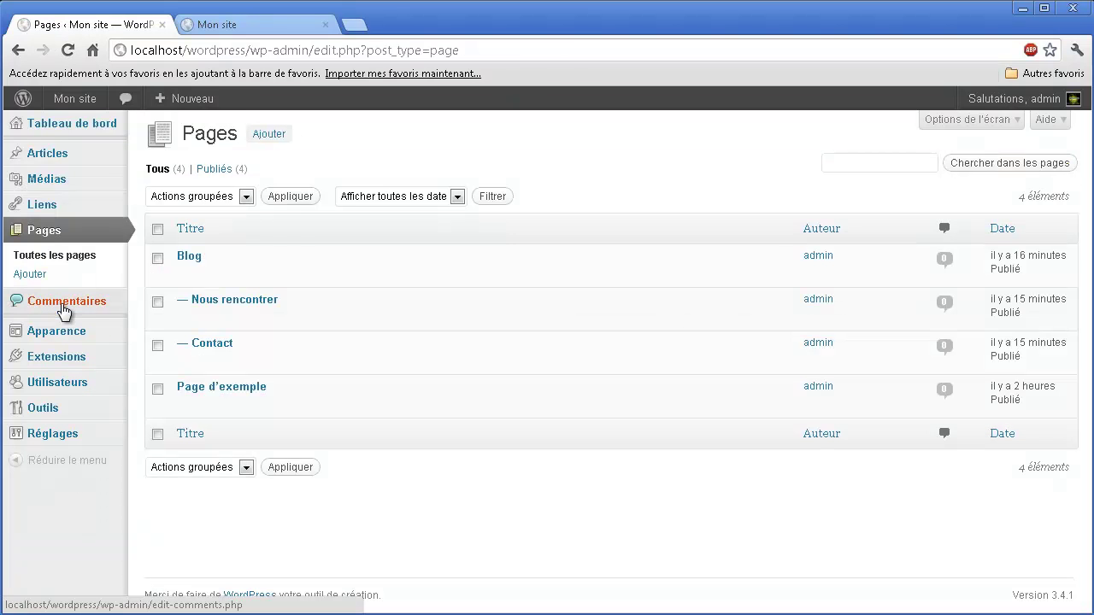
left_click(157, 258)
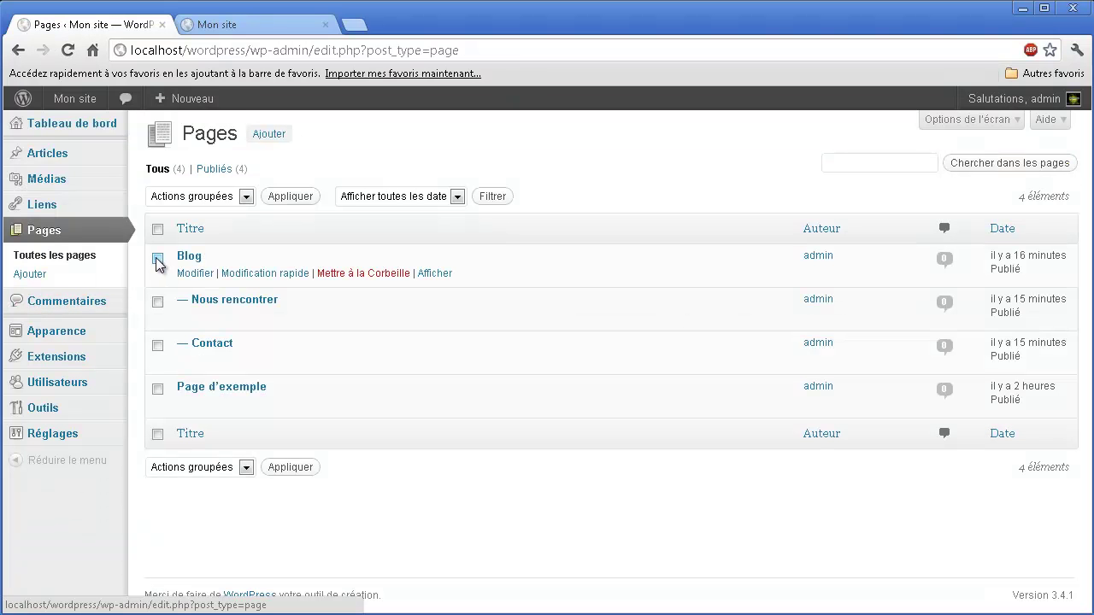
left_click(157, 302)
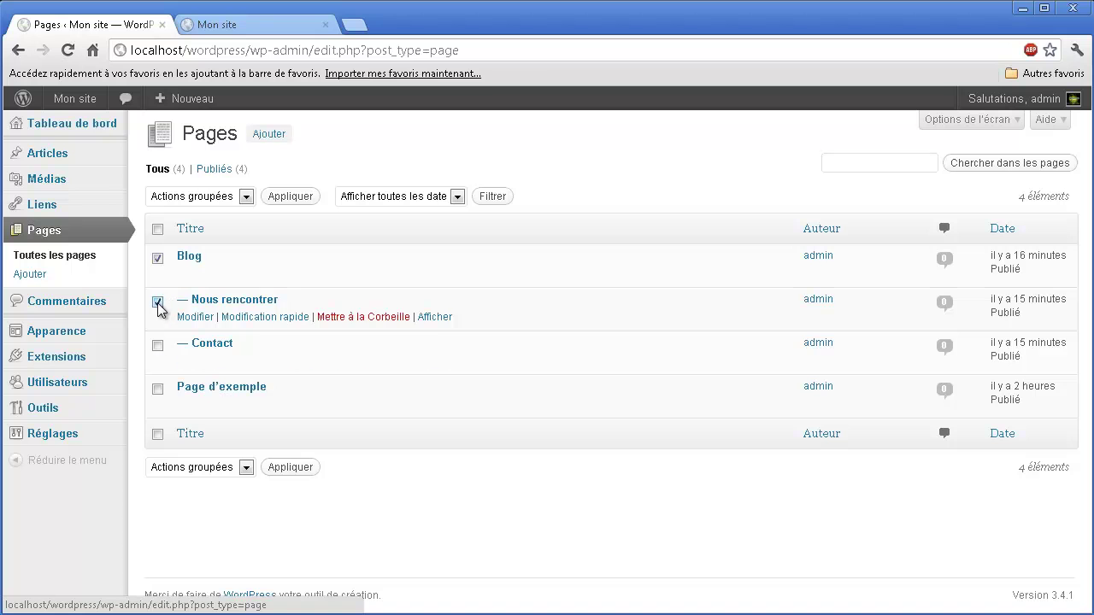
left_click(157, 346)
left_click(158, 389)
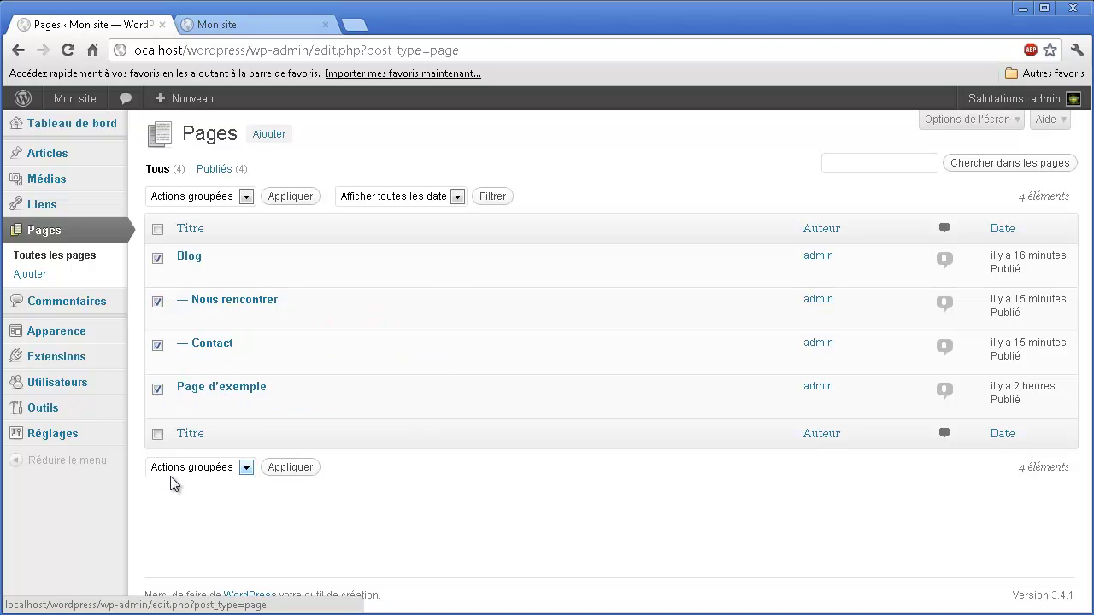
left_click(196, 468)
left_click(203, 508)
left_click(270, 469)
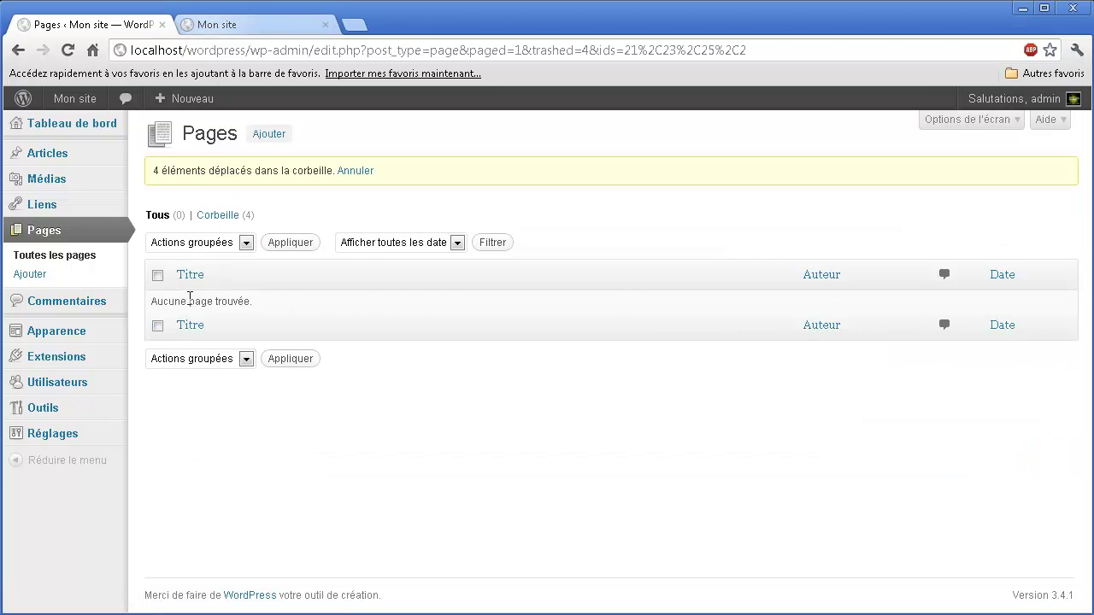
- Reload the public home page and check its navigation menu and content down to the footer
left_click(252, 25)
left_click(68, 51)
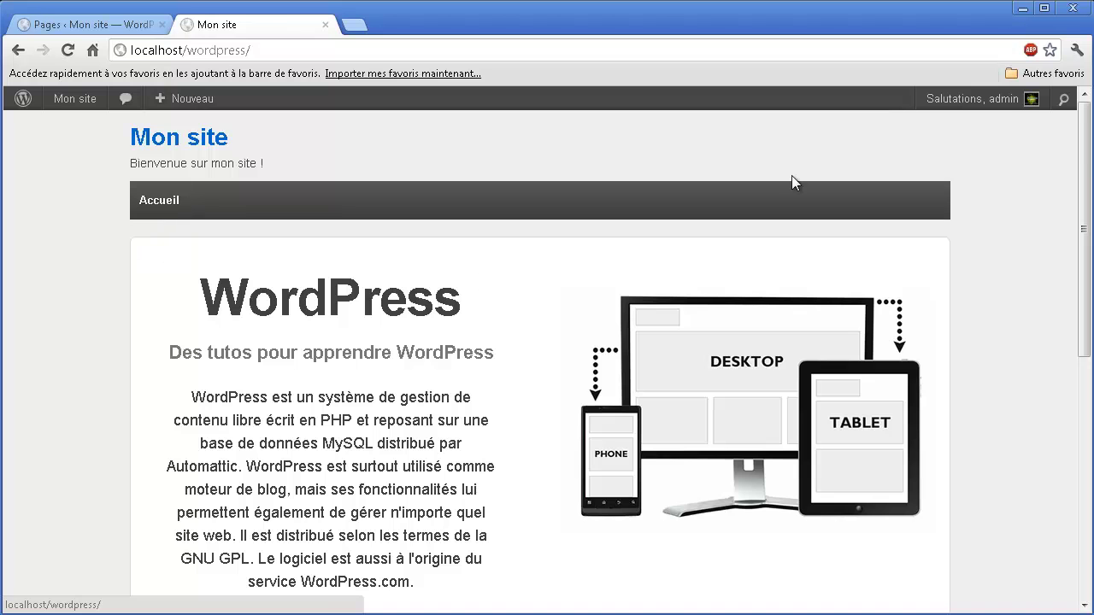
scroll(1049, 385, "down", 5)
scroll(1040, 396, "down", 1)
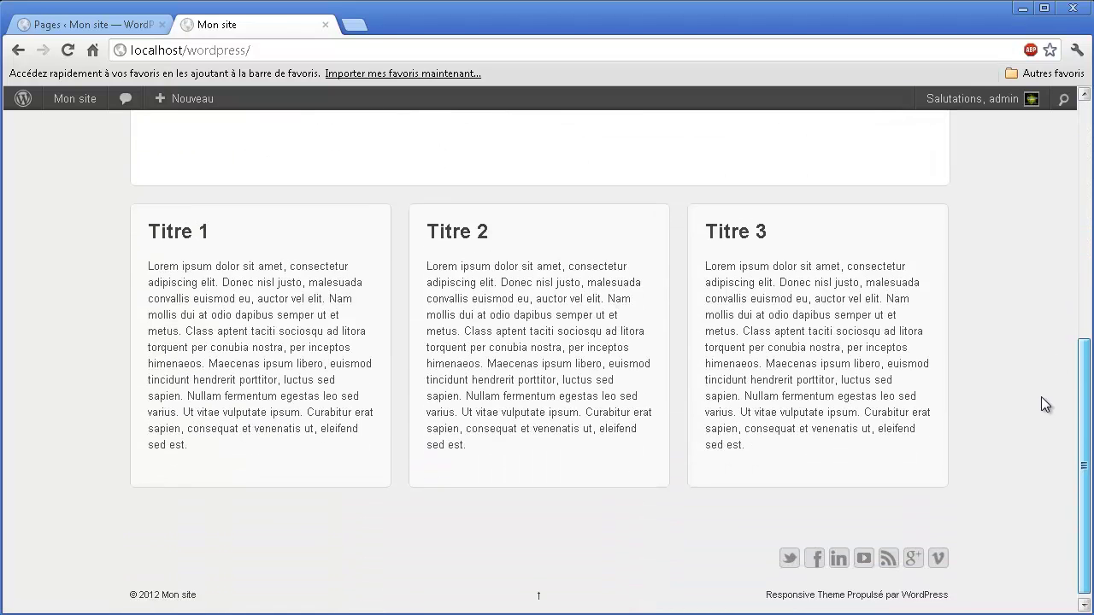
scroll(1040, 396, "up", 6)
- Create a new page titled "Portfolio" with the intro text "Voici la liste de mes réalisations"
left_click(128, 26)
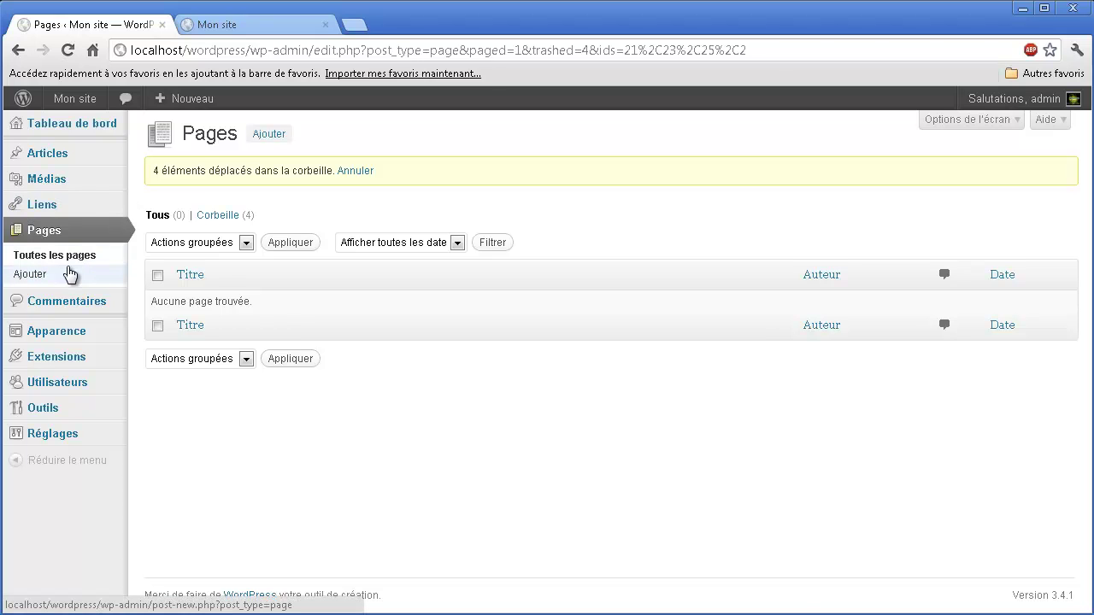
left_click(42, 275)
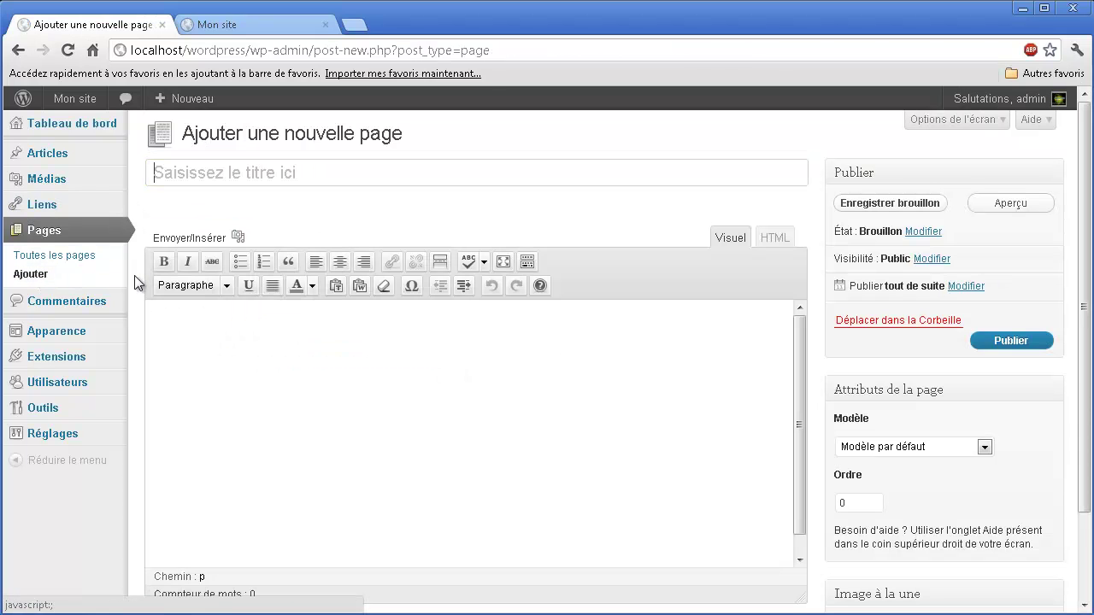
type("Portfolio")
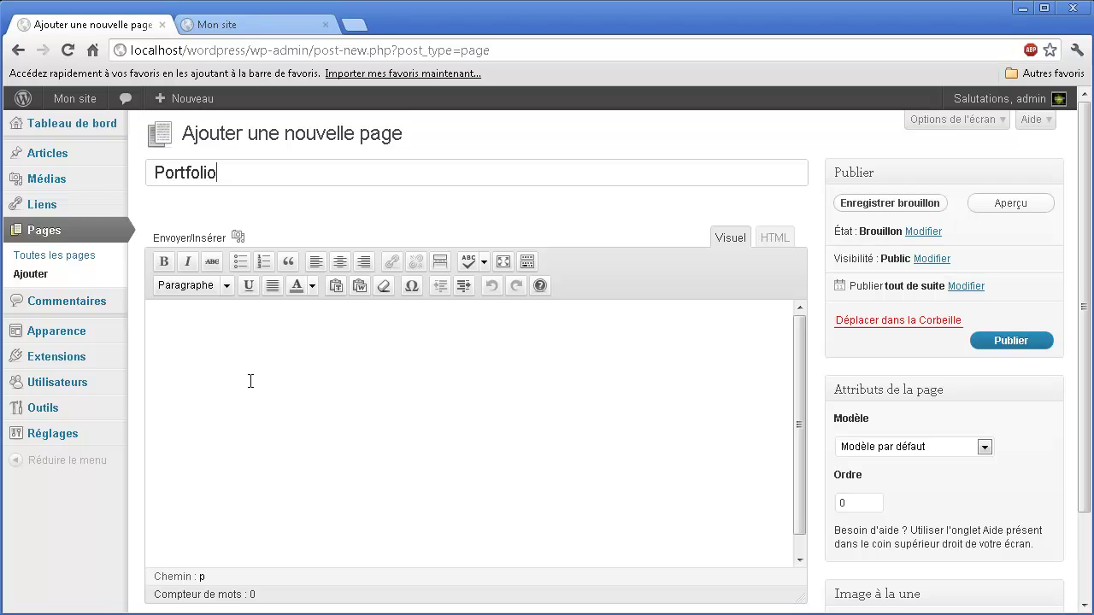
type("V")
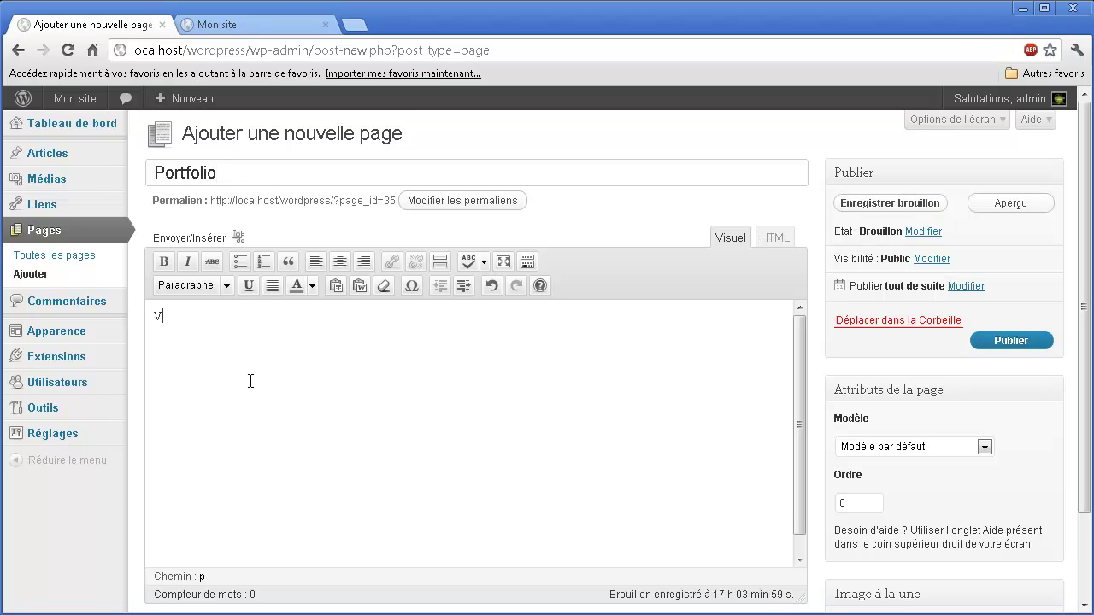
type("oici la liste de mes réalisations")
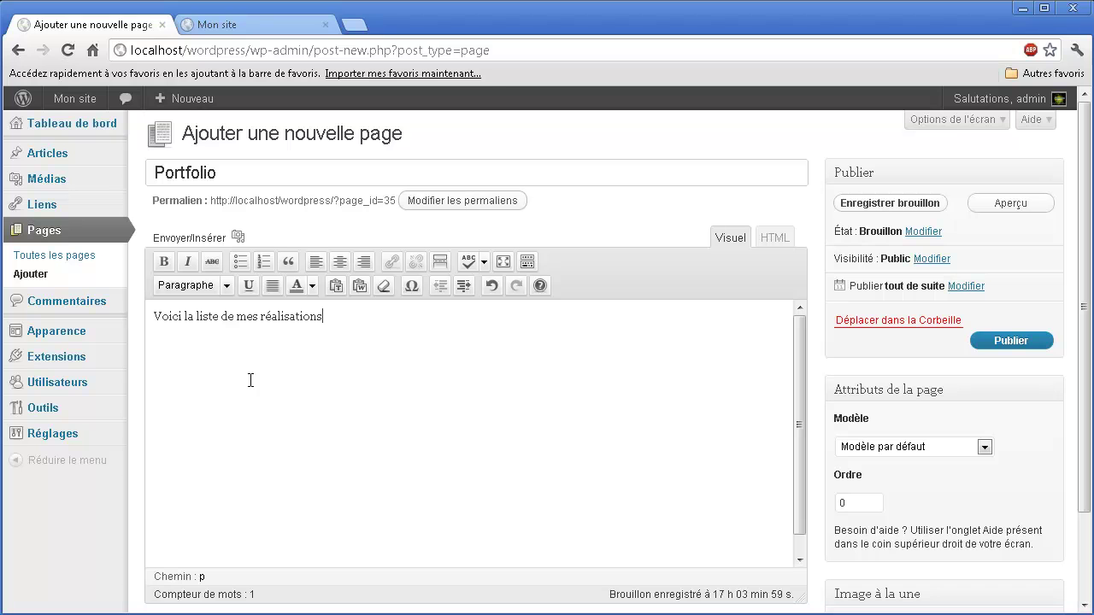
- Add the lines "Réalisations web", "Graphisme" and "Vidéos" below the intro text of the Portfolio page
key("Return")
type("Réalisations web")
key("shift+Return")
type("Graphisme ")
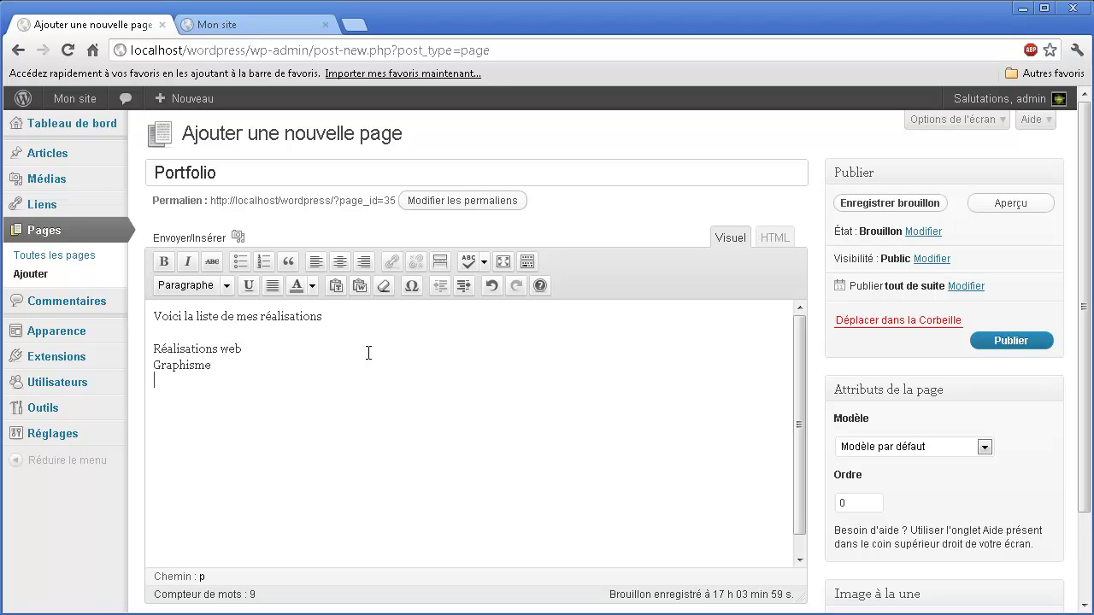
type("Vidéos")
- Format the three lines under the intro as a bulleted list and publish the Portfolio page
left_click_drag(197, 381, 153, 353)
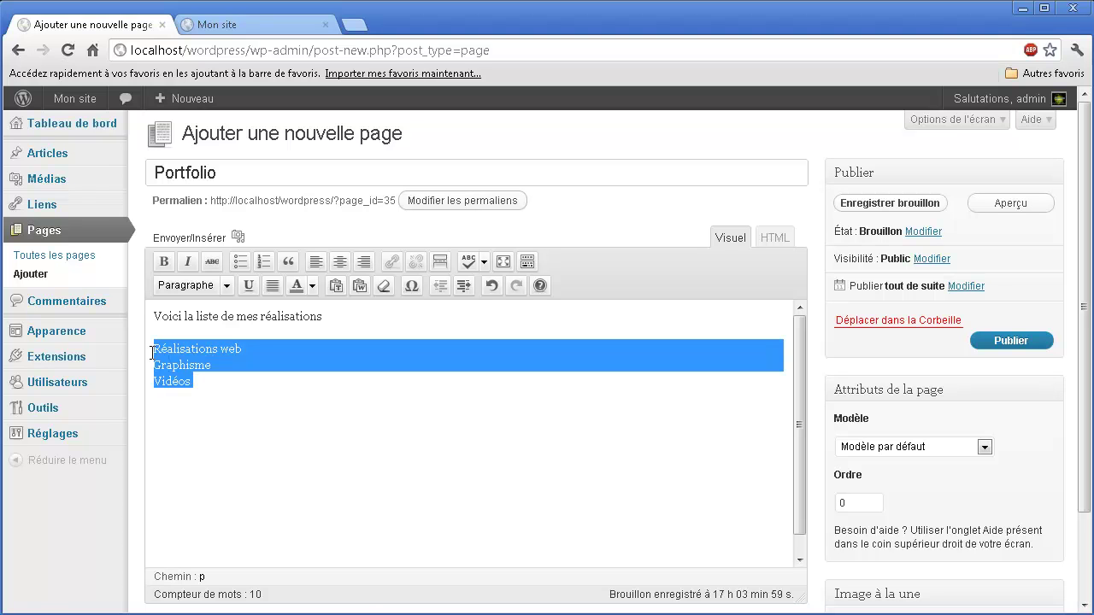
left_click(239, 263)
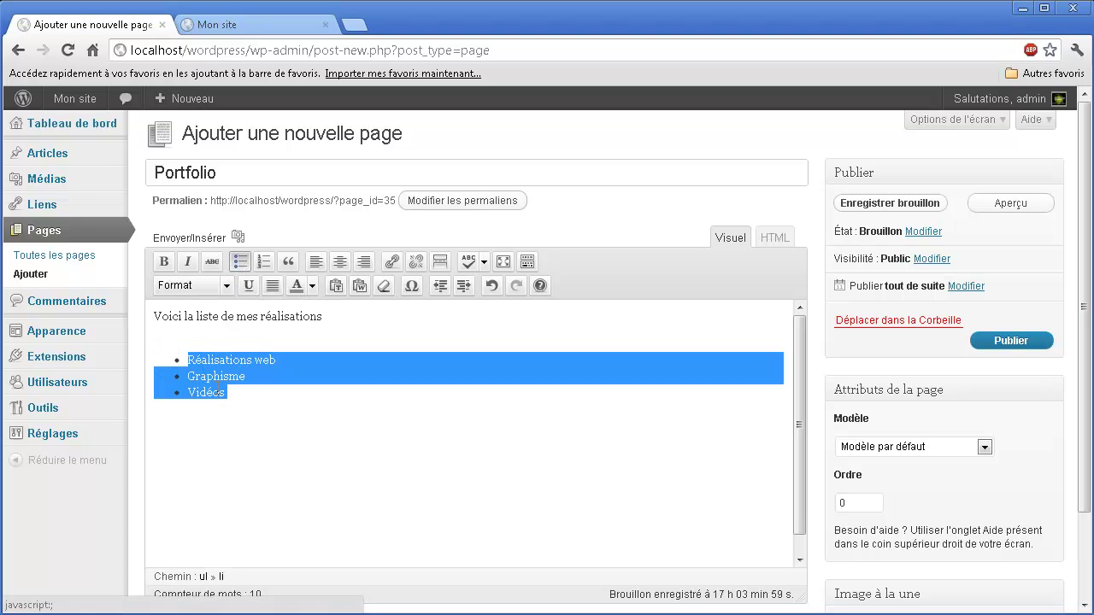
left_click(268, 407)
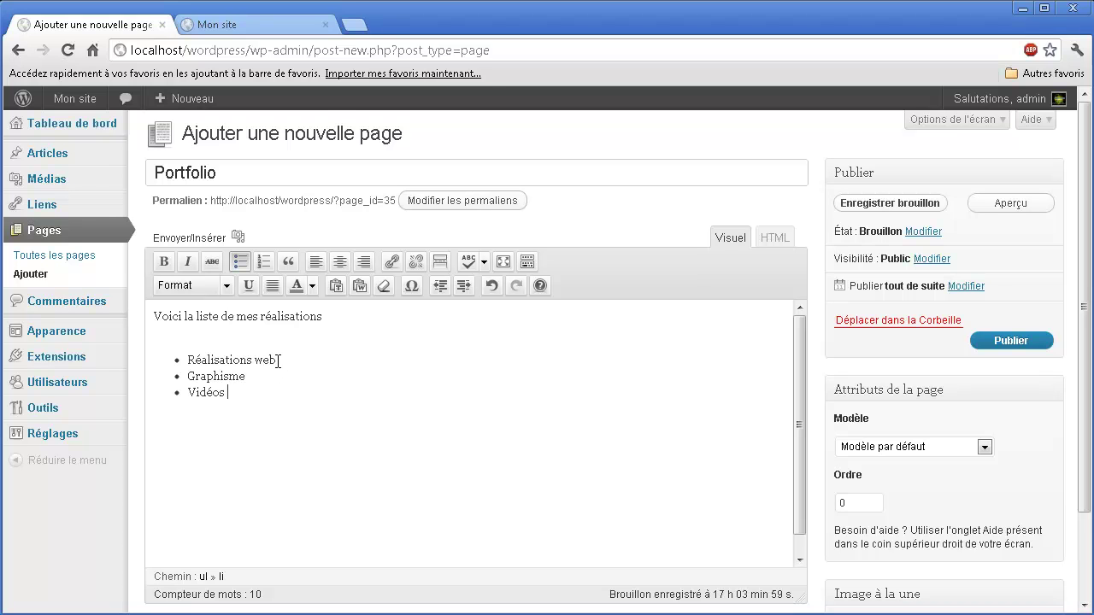
left_click_drag(278, 360, 191, 358)
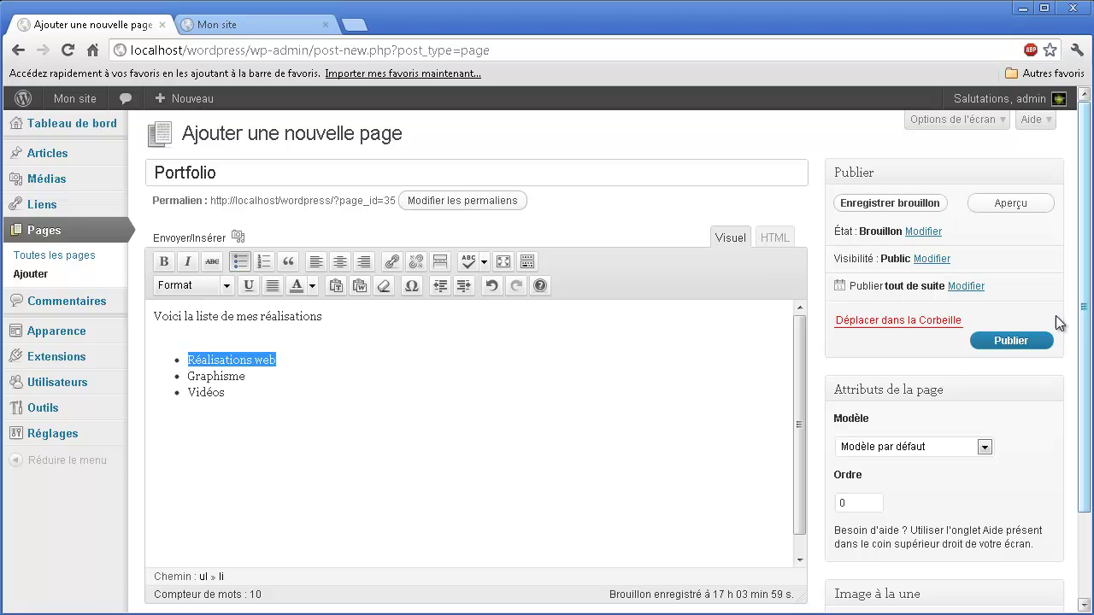
left_click(1002, 339)
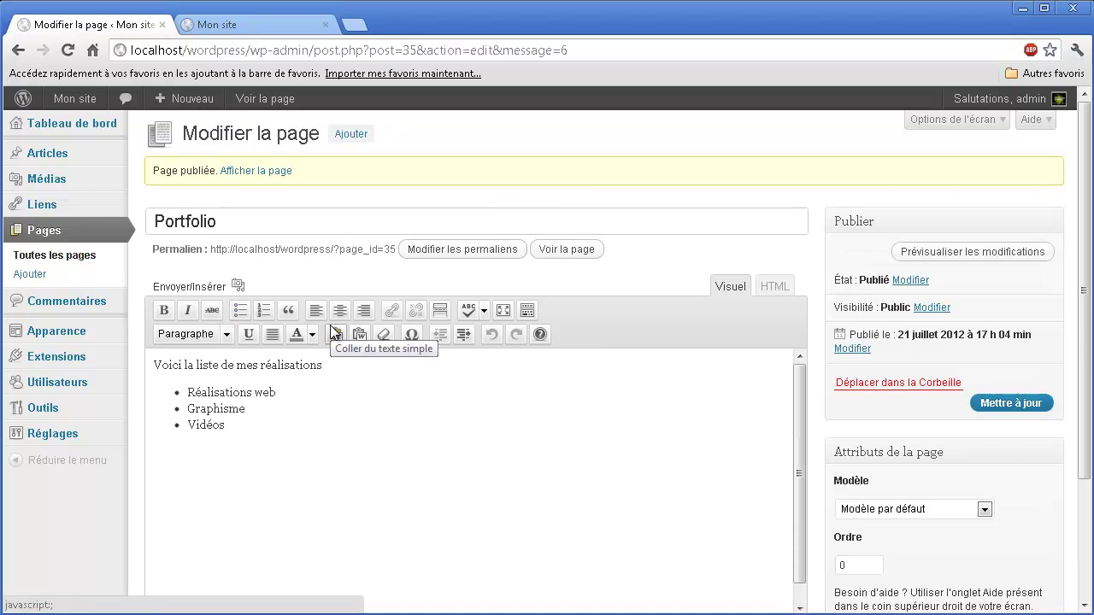
- Start a new page in a separate browser tab, titled "Références web", with Portfolio as its parent
middle_click(32, 281)
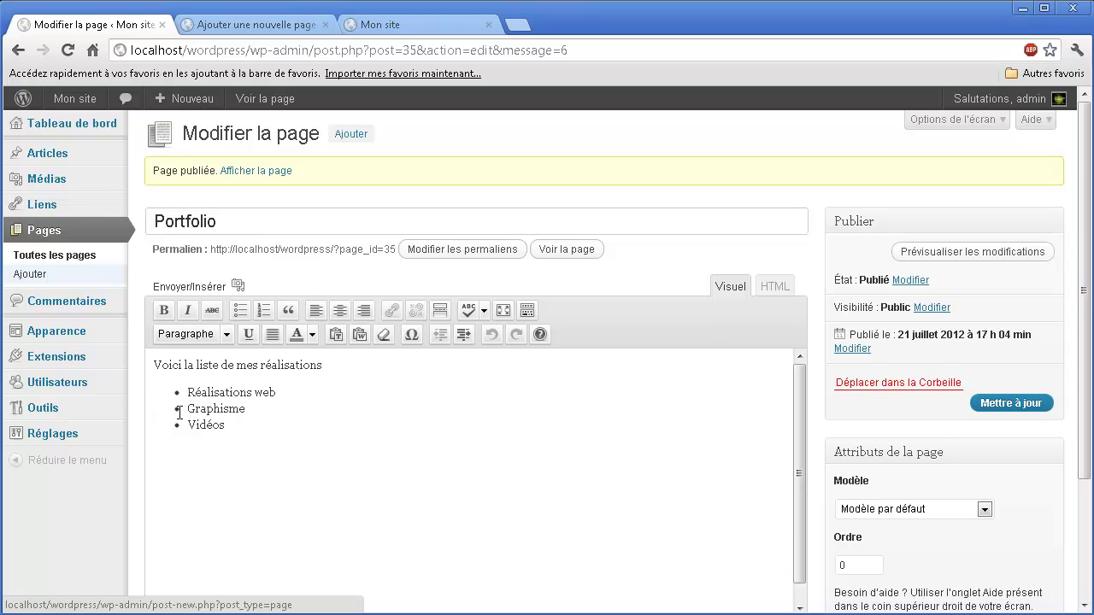
left_click(259, 31)
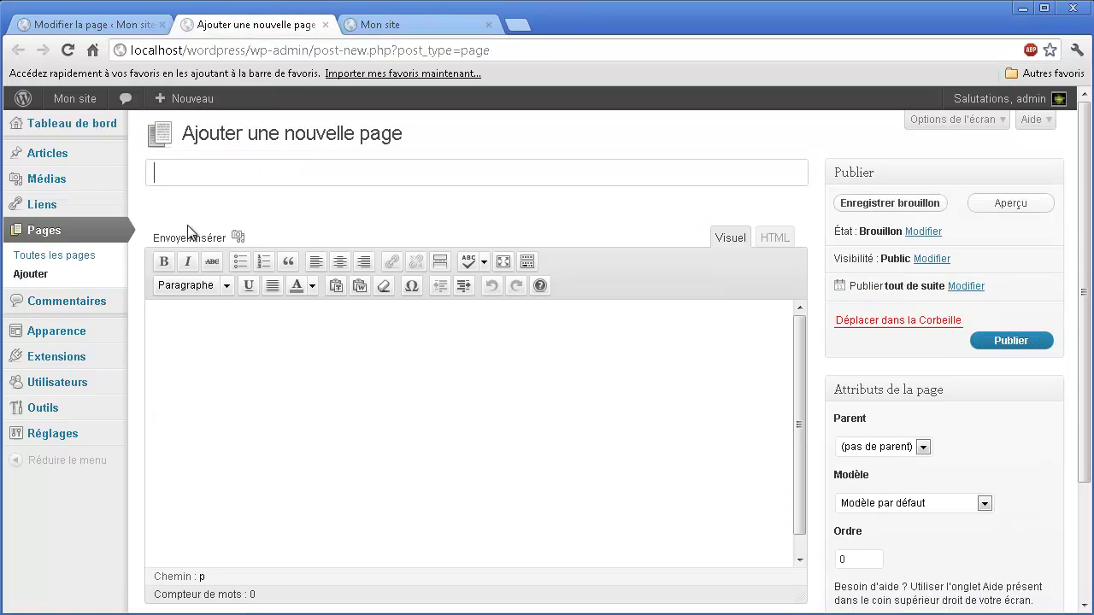
type("Références web")
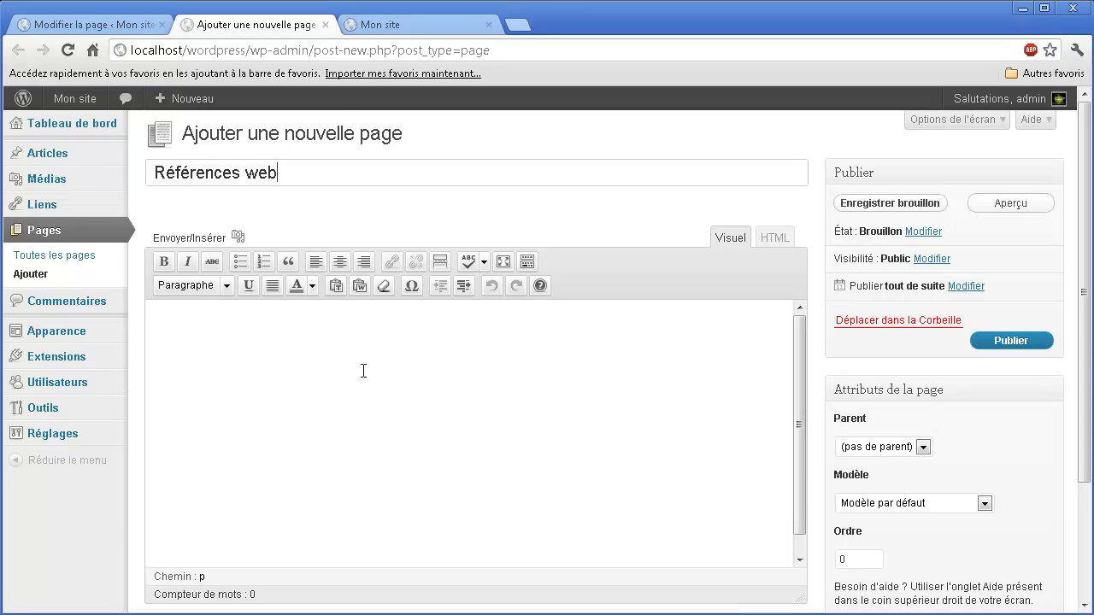
left_click(860, 448)
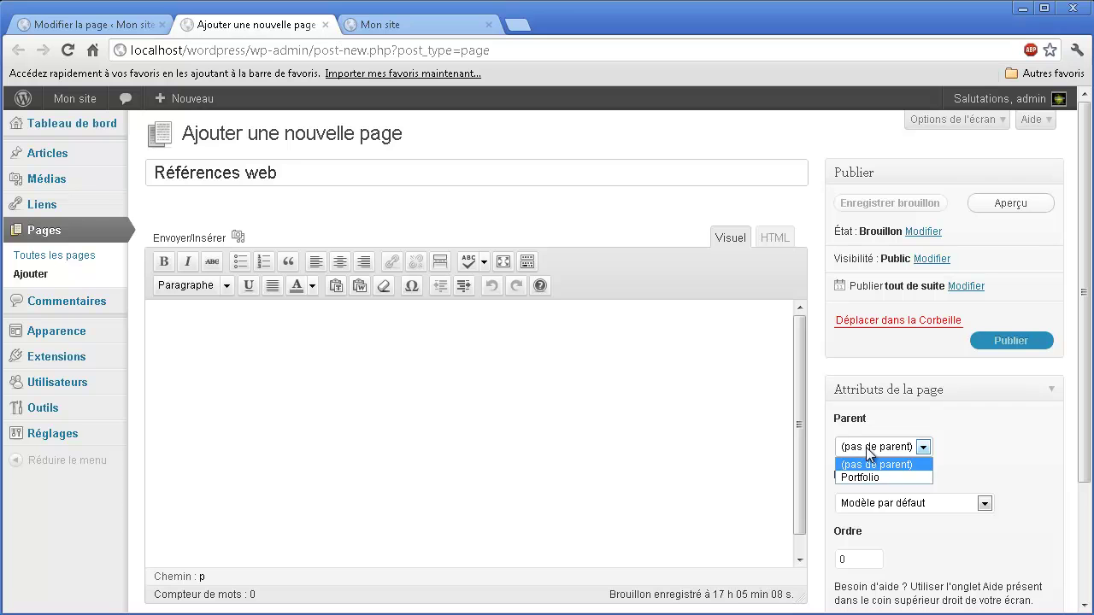
left_click(865, 480)
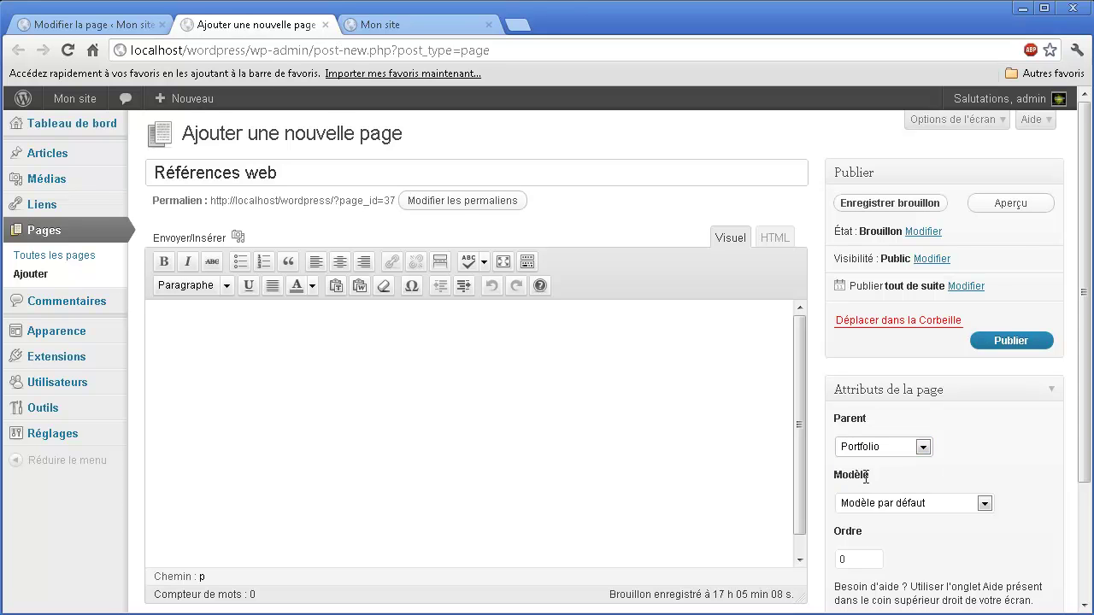
- Write "Voici mes réalisations web" as the body of the Références web page and publish it
left_click(455, 387)
type("Voici mes r")
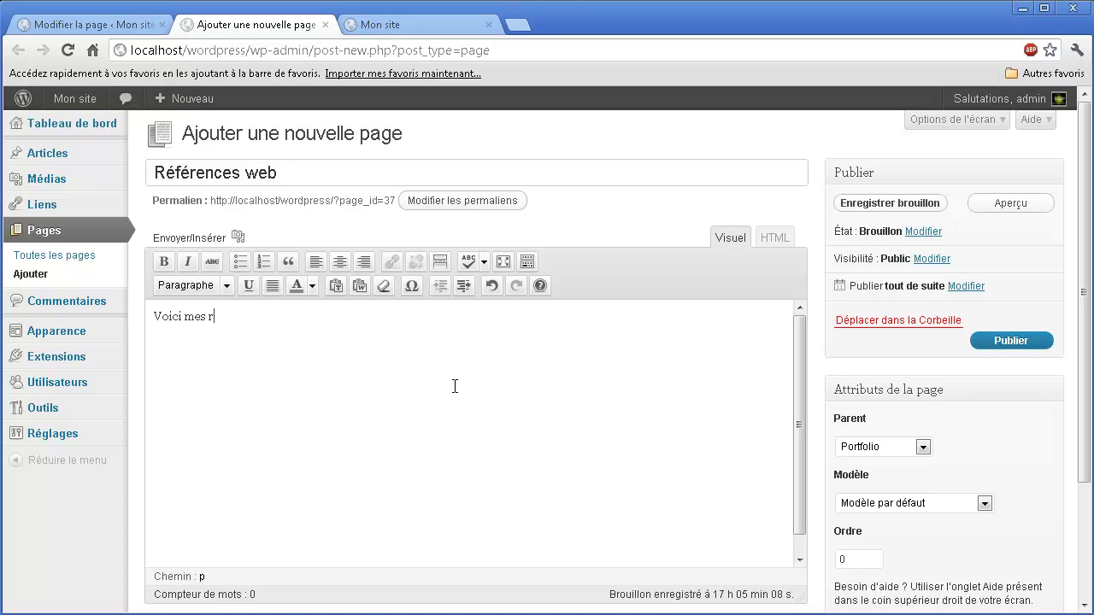
type("éalisations web")
left_click(1010, 341)
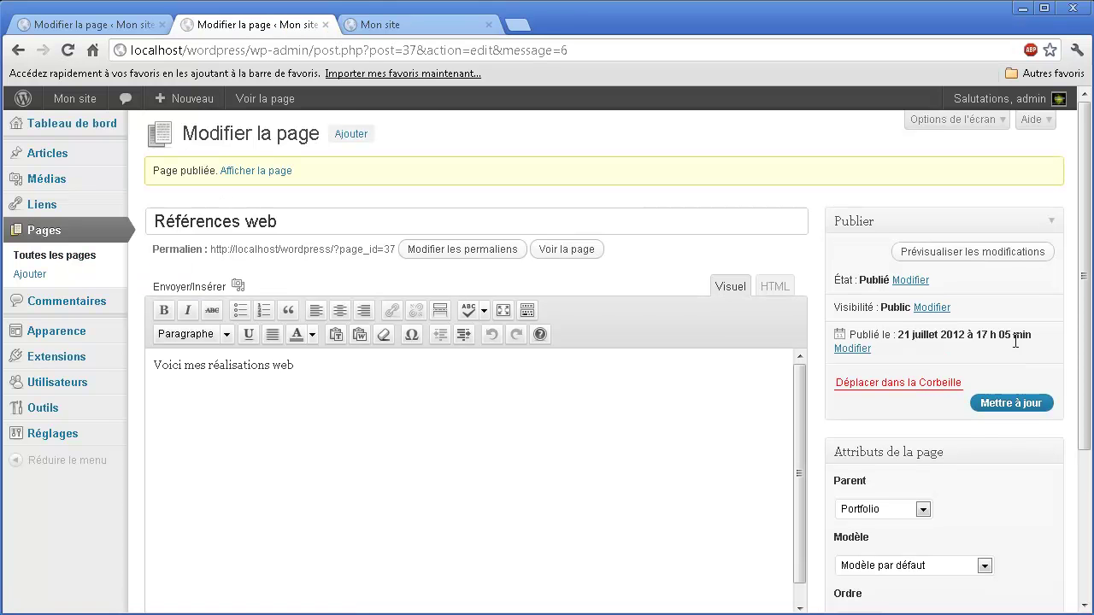
- Start a new page titled "Graphisme" with the body text "Toutes mes créations 2D / 3D..."
left_click(39, 275)
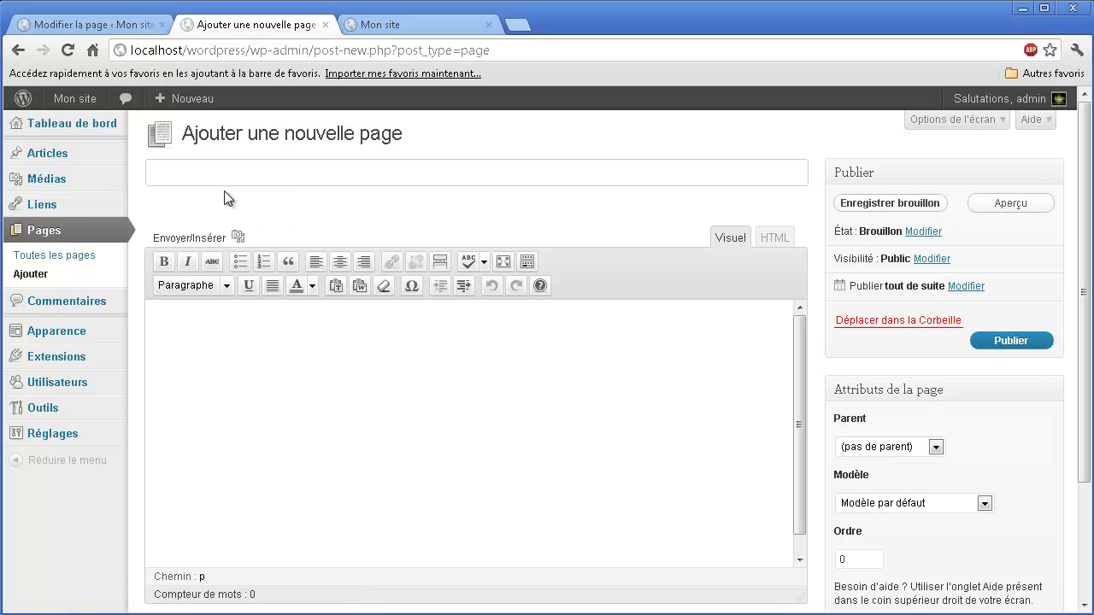
type("Graphisme")
key("Tab")
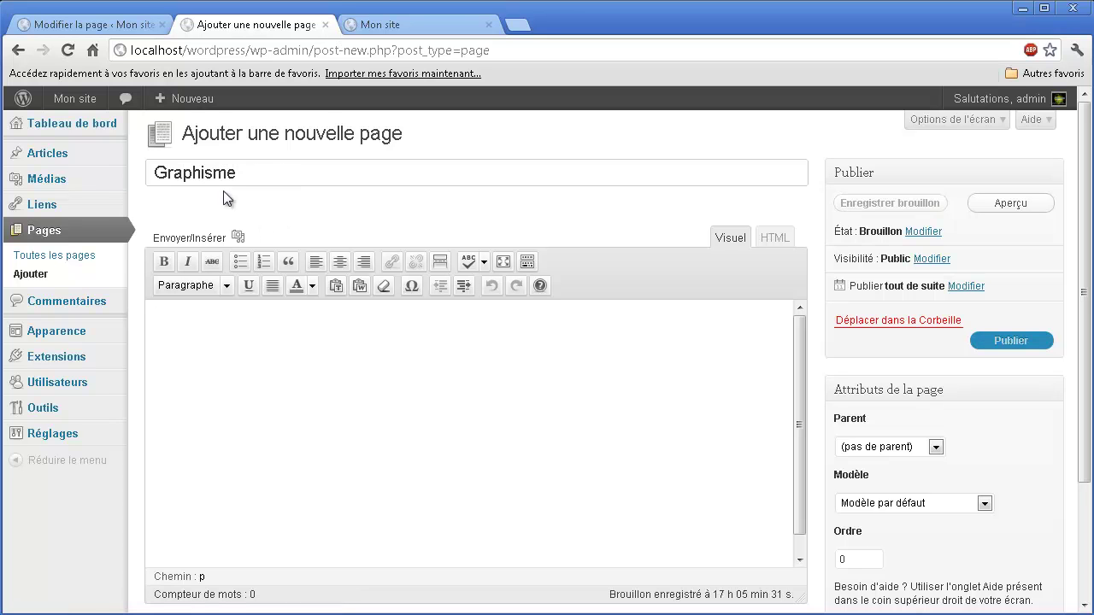
type("Toutes me")
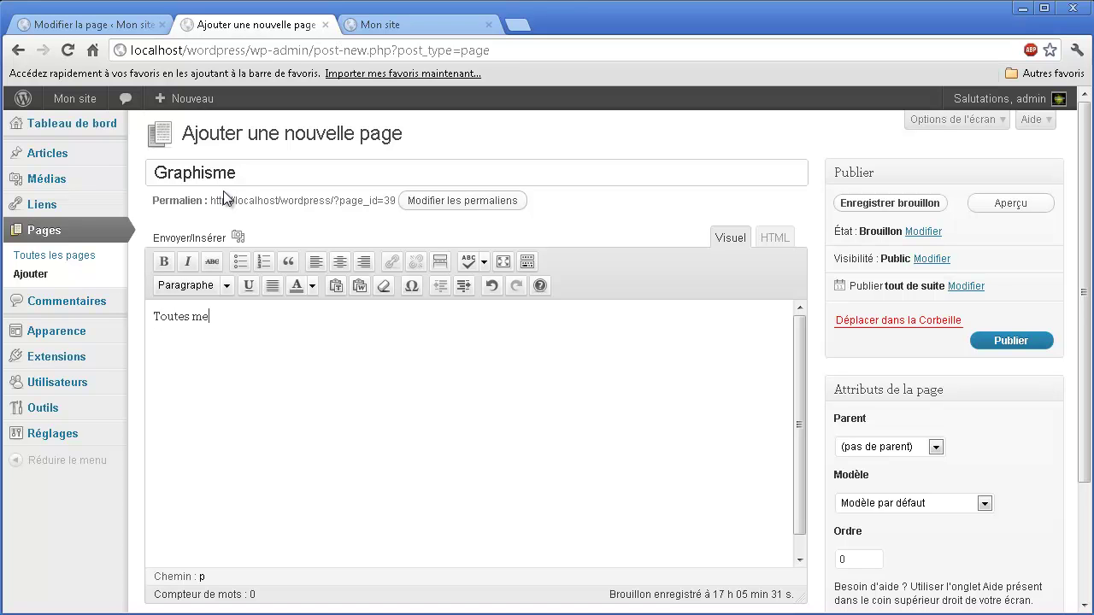
type("s créations 2D / 3D...")
- Make Portfolio the parent of the Graphisme page, set its order to 1 and publish it
left_click(857, 446)
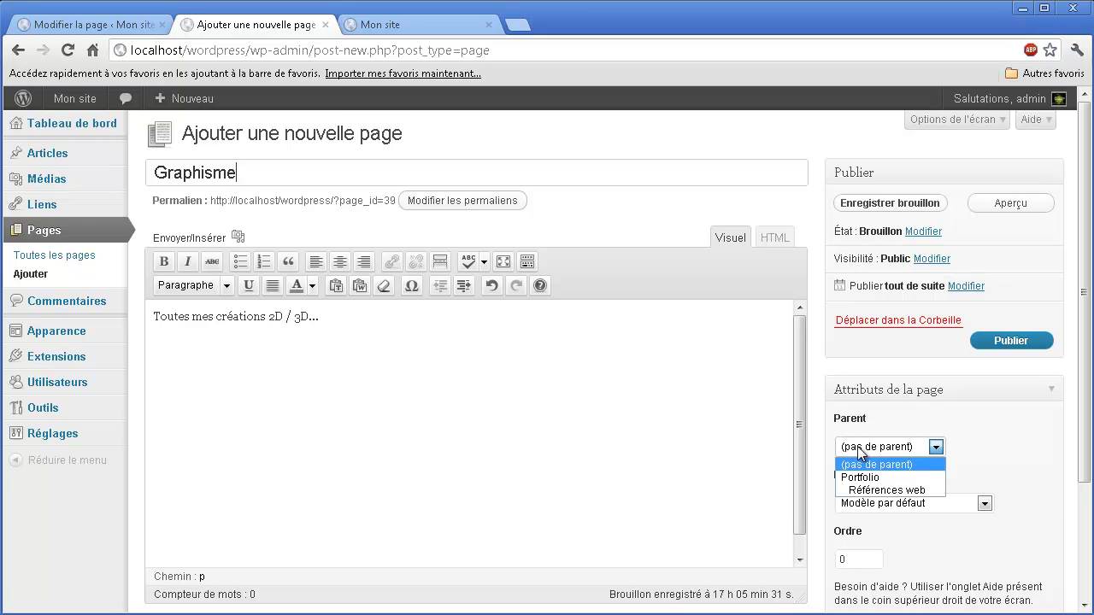
left_click(863, 479)
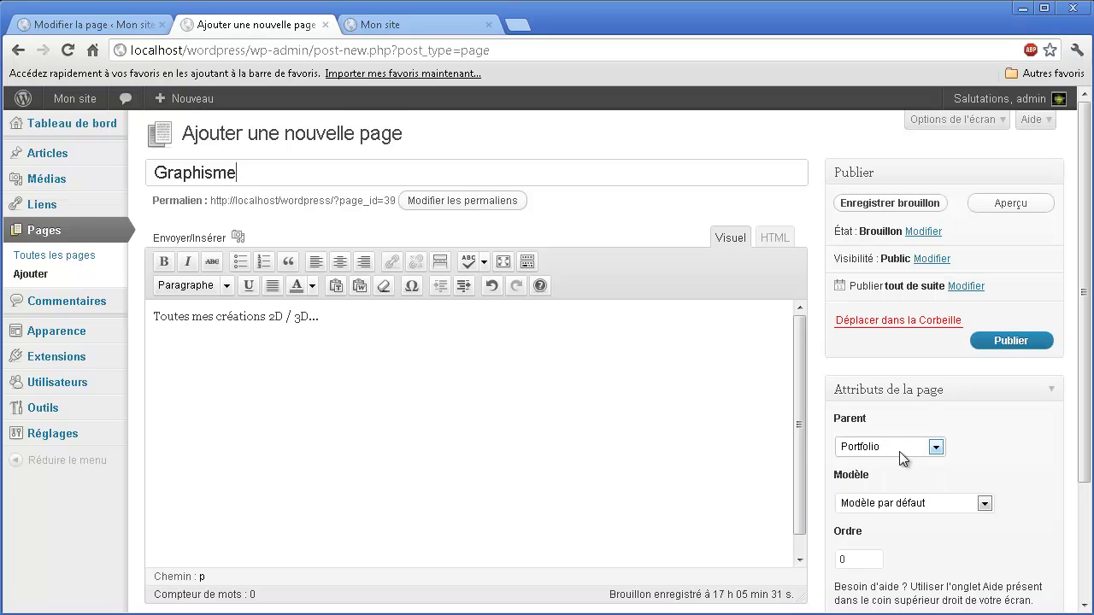
double_click(852, 564)
type("1")
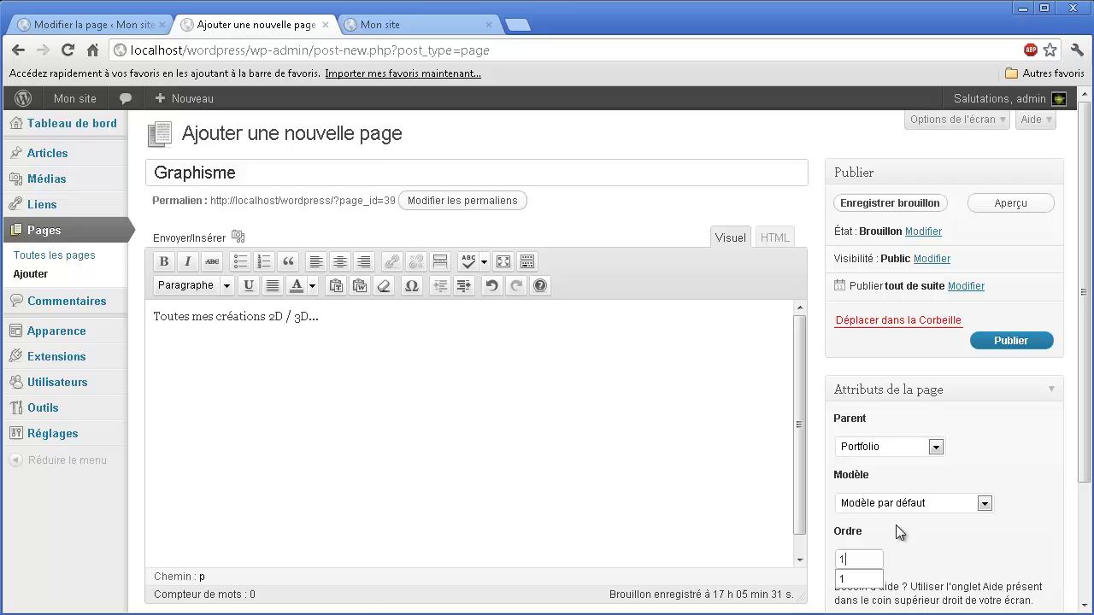
left_click(1009, 342)
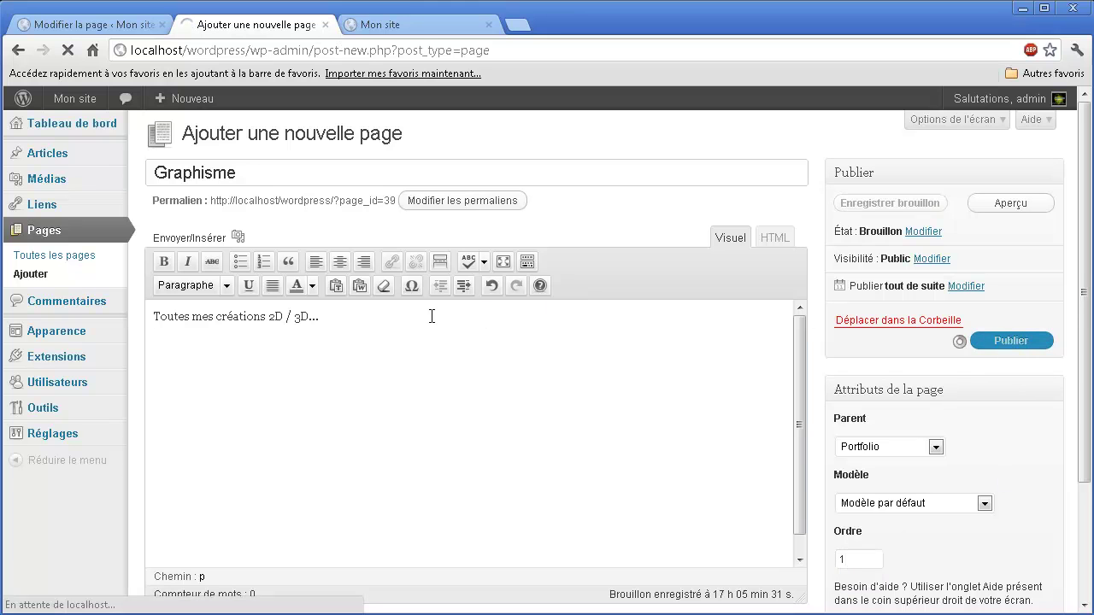
- Start a new page titled "Vidéos" with the body text "Mes réalisations vidéos"
left_click(32, 275)
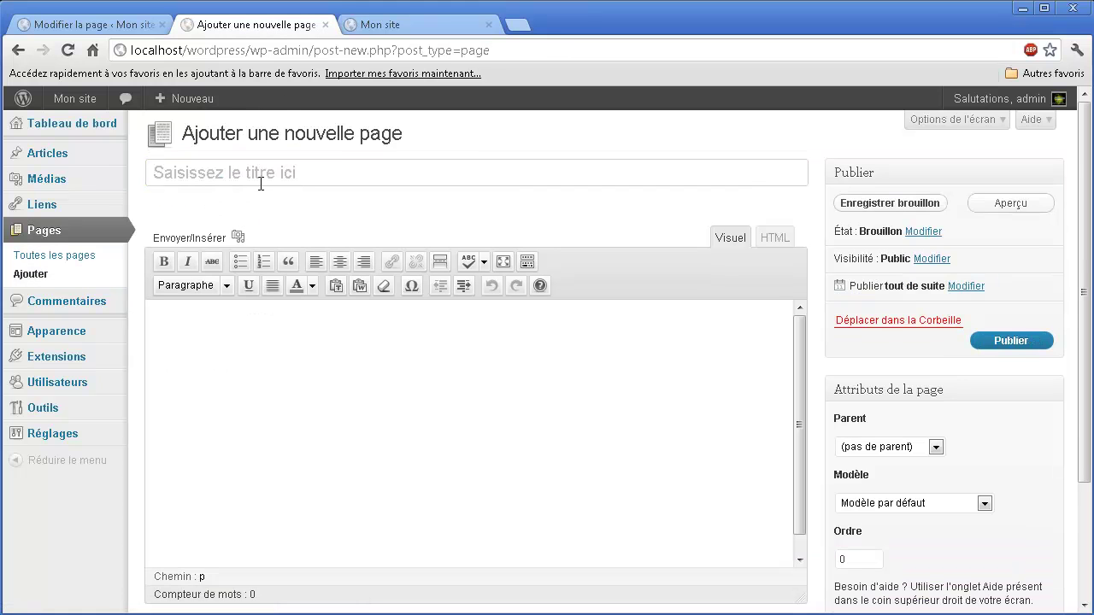
left_click(260, 184)
type("Vidéos")
left_click(337, 386)
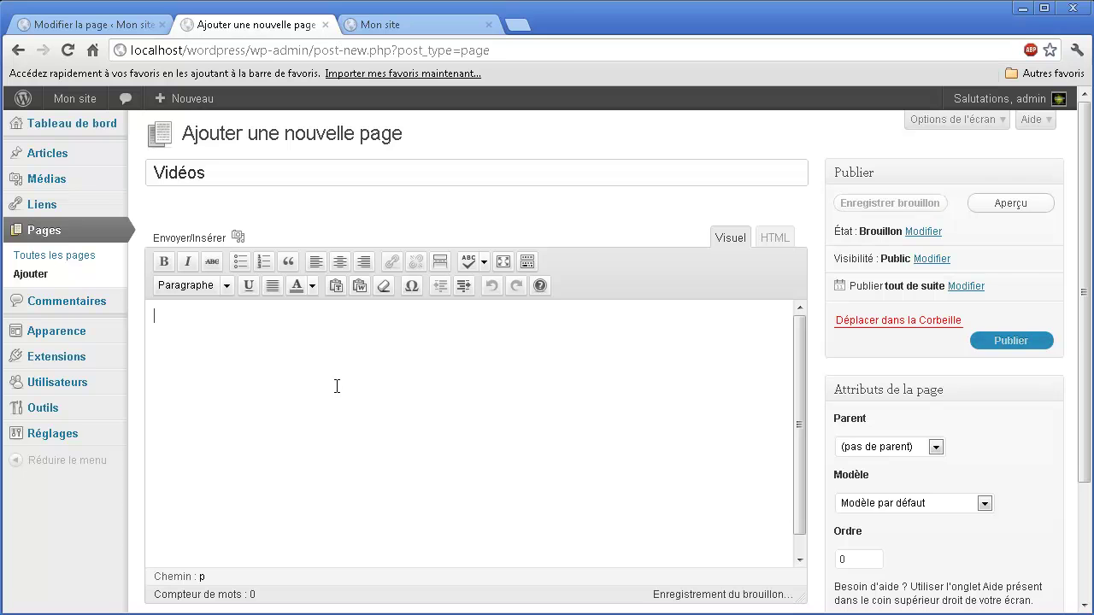
type("Mes réalisati")
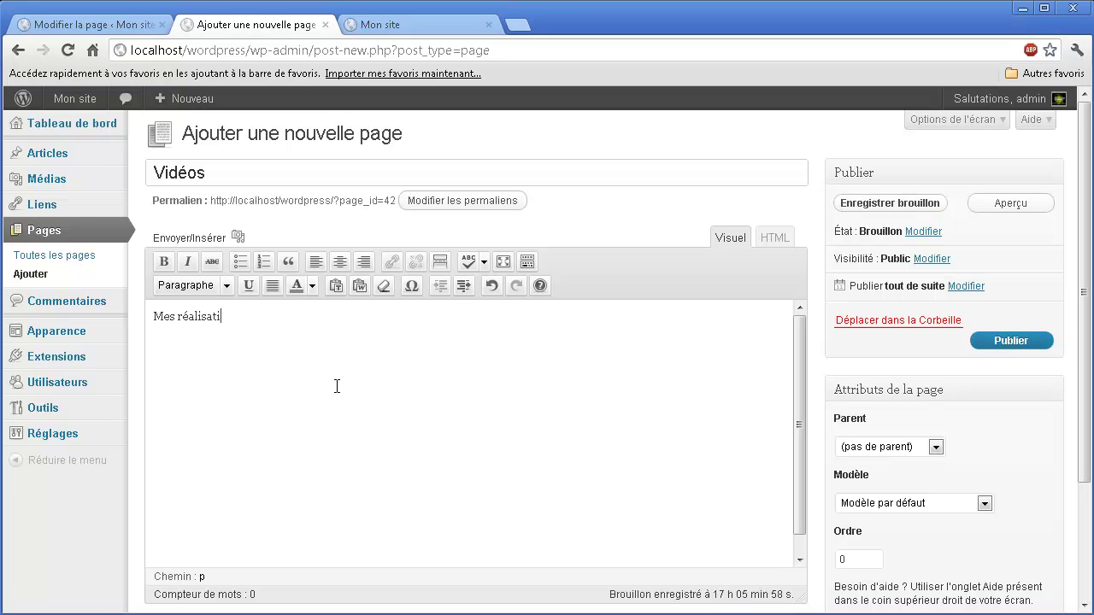
type("ons vidéos")
- Make Portfolio the parent of the Vidéos page, set its order to 2 and publish it
scroll(435, 344, "down", 2)
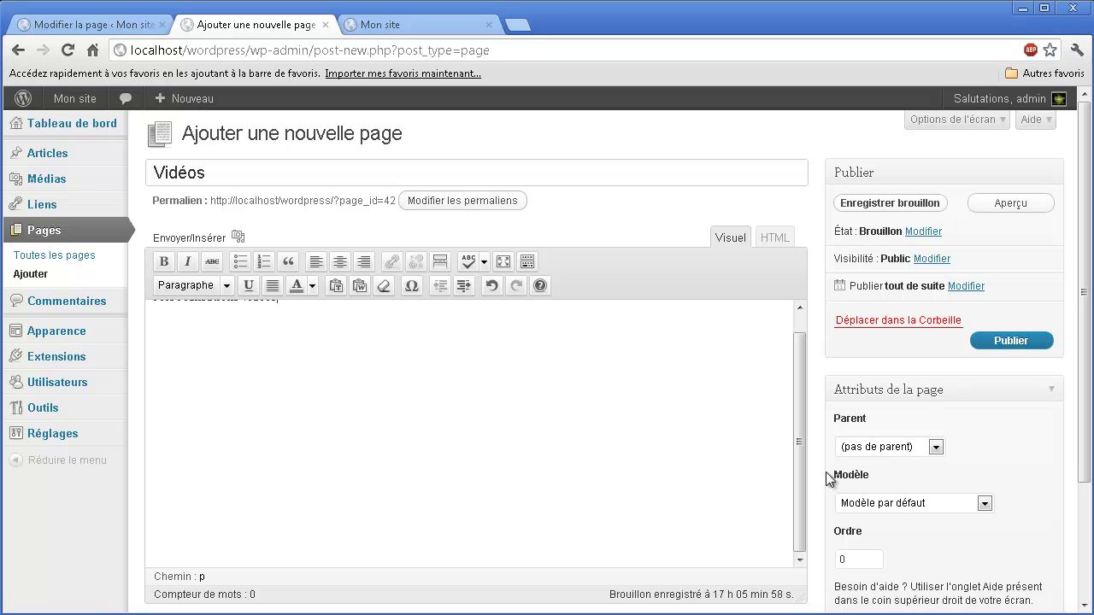
left_click(853, 448)
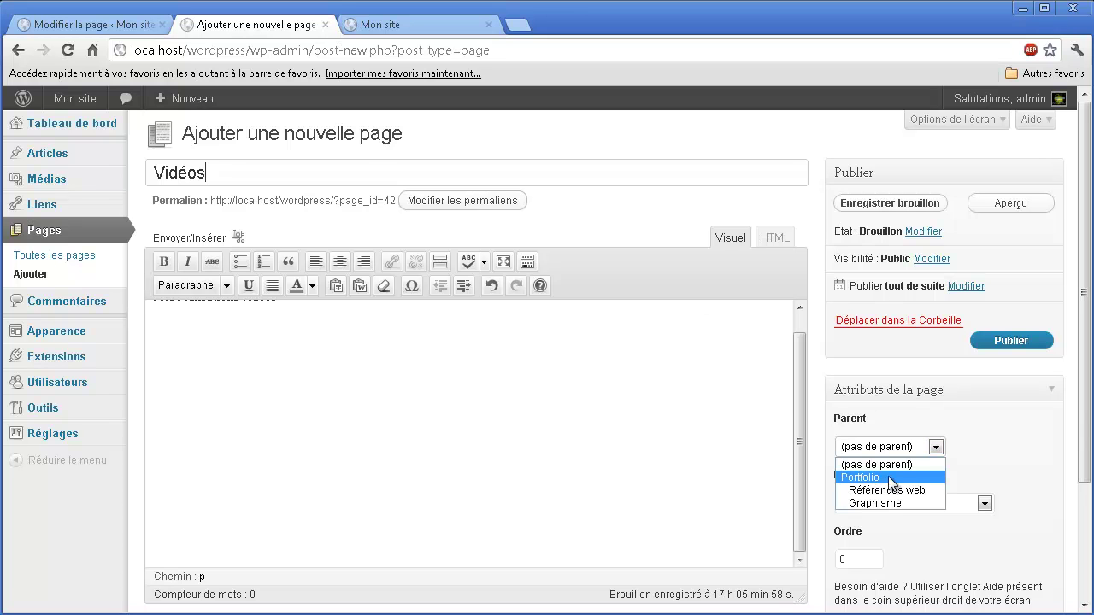
left_click(891, 477)
double_click(864, 557)
type("2")
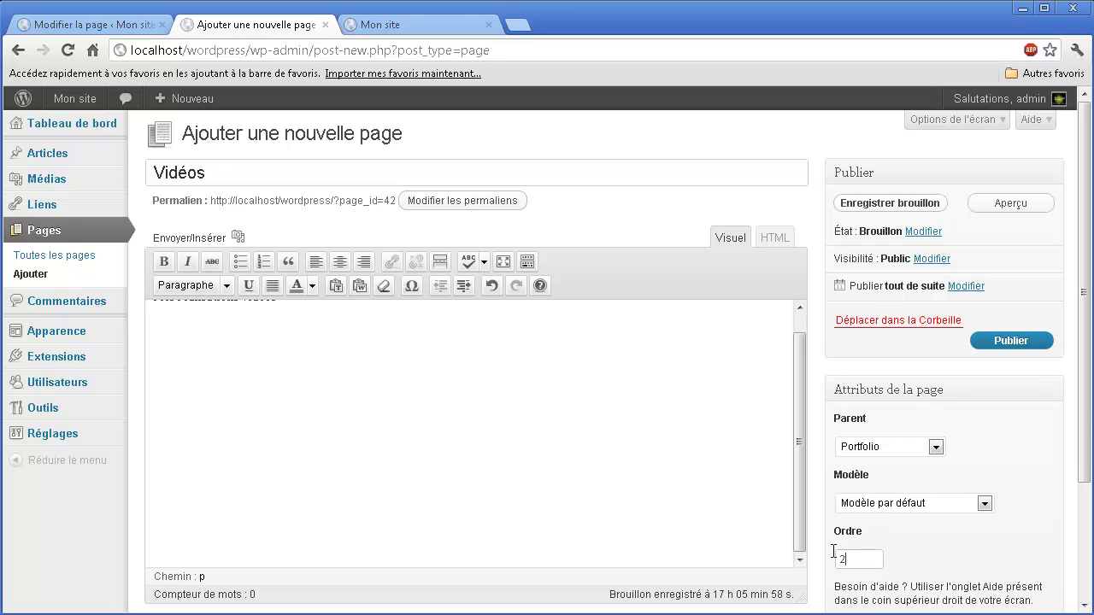
left_click(1004, 344)
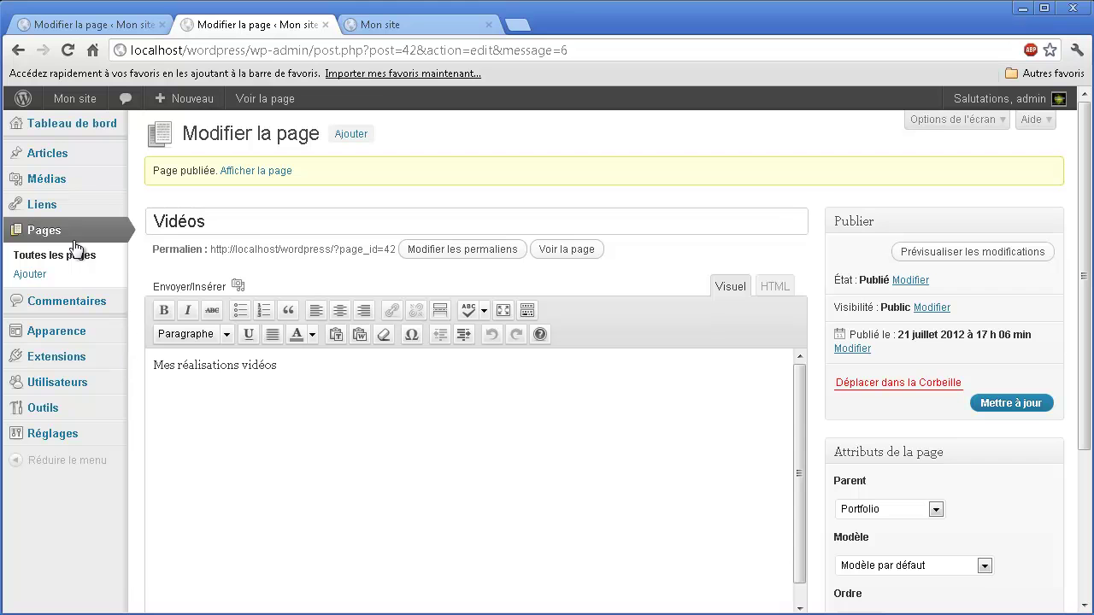
- Create a page titled "Blog / Actu" with an empty body and no parent, and publish it
left_click(26, 275)
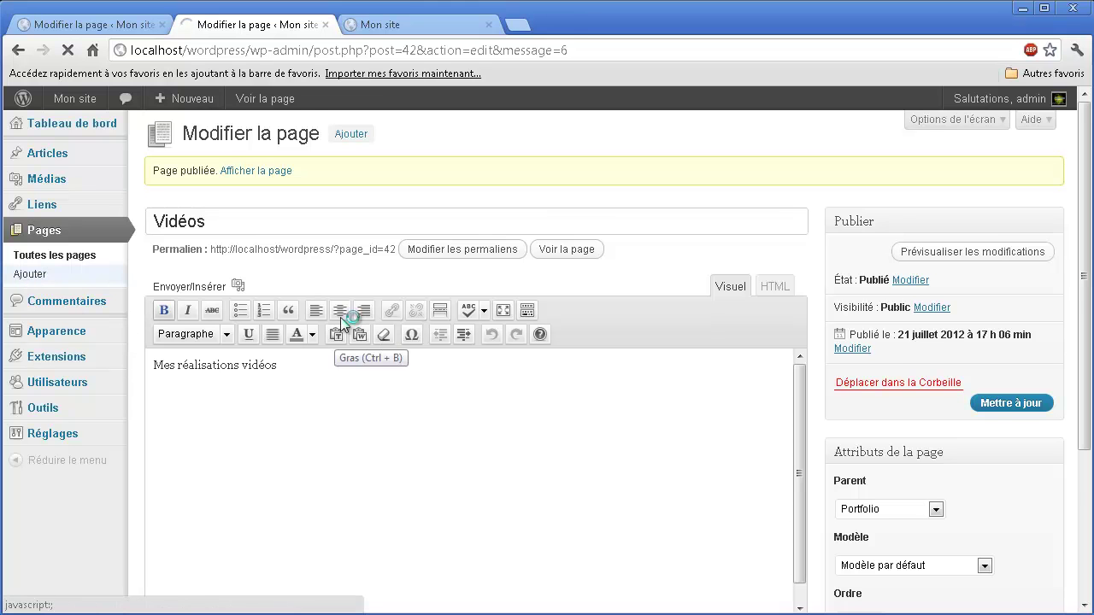
type("Bl")
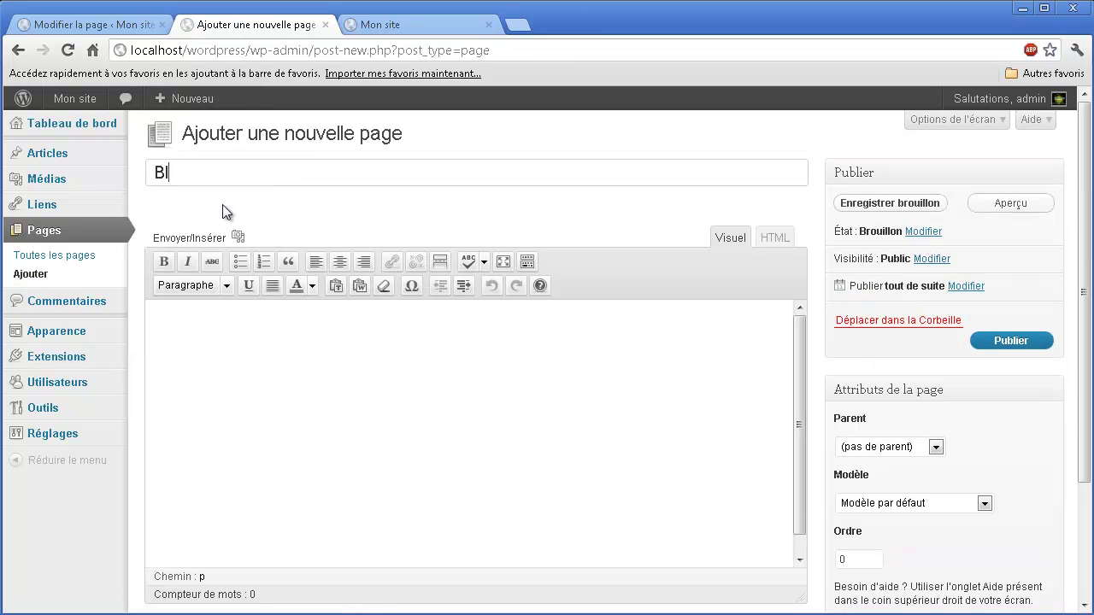
type("og / Actu")
left_click(249, 362)
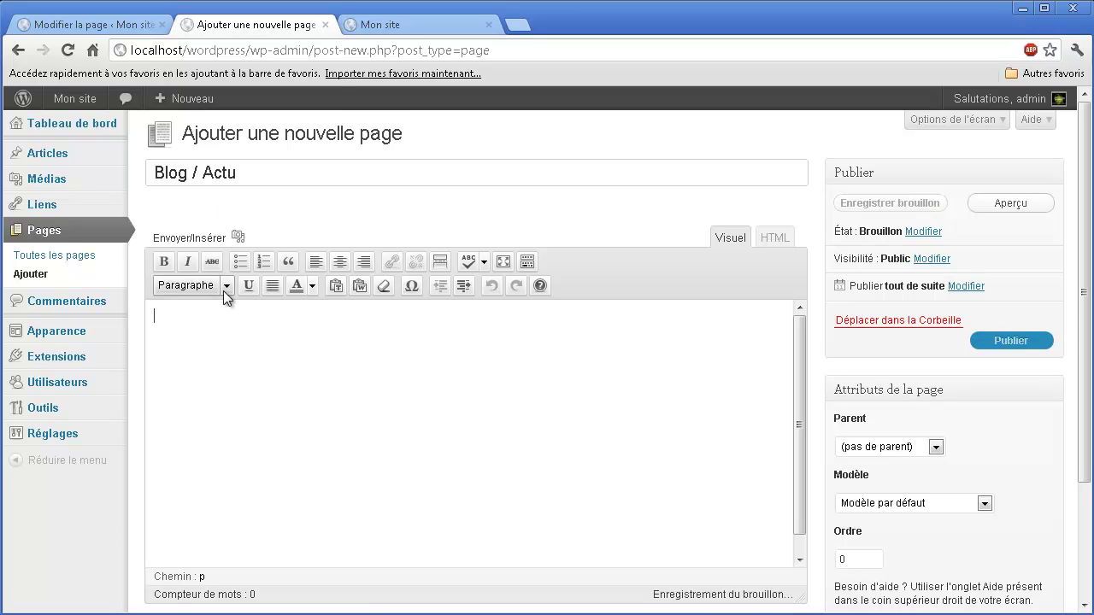
left_click(1015, 342)
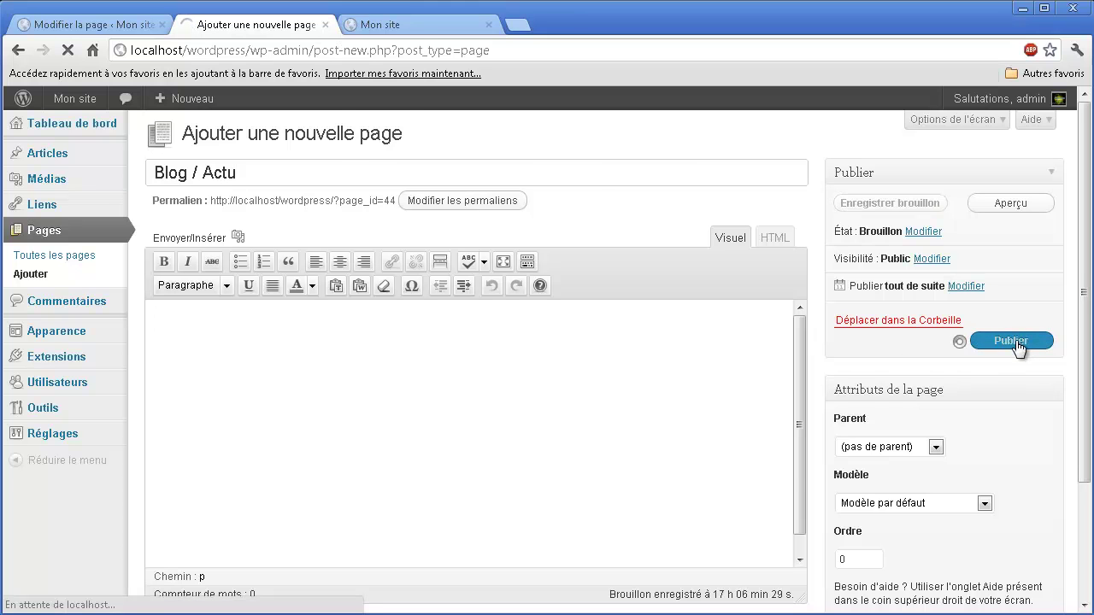
- Start a new page titled "Contact" with the body text "Pour me contacter (e-mail non surtaxé)"
left_click(32, 276)
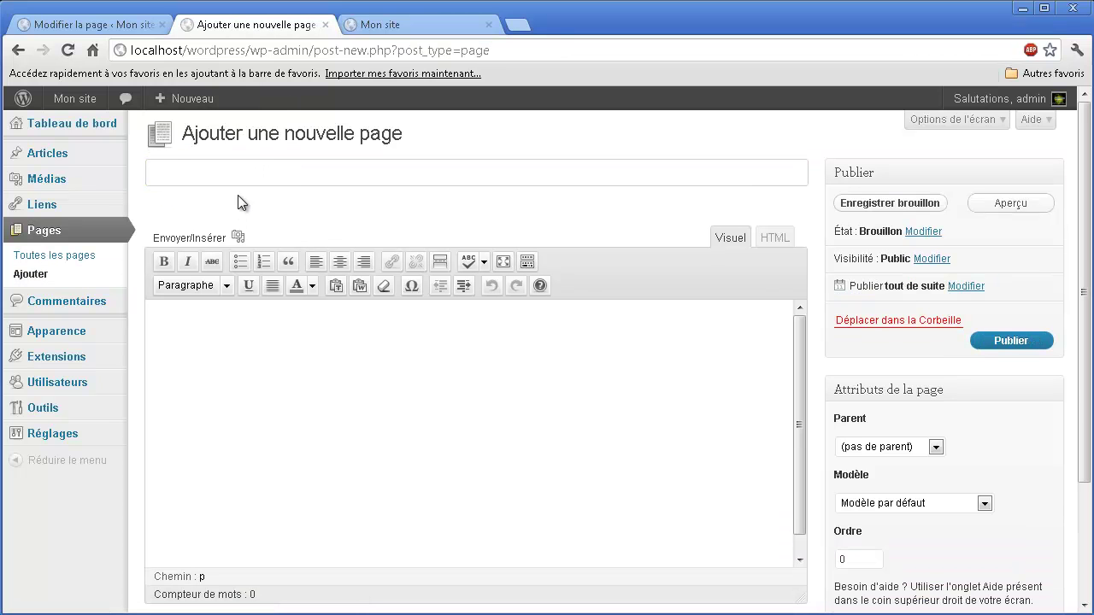
type("Contact")
left_click(236, 352)
type("Pour me contacter")
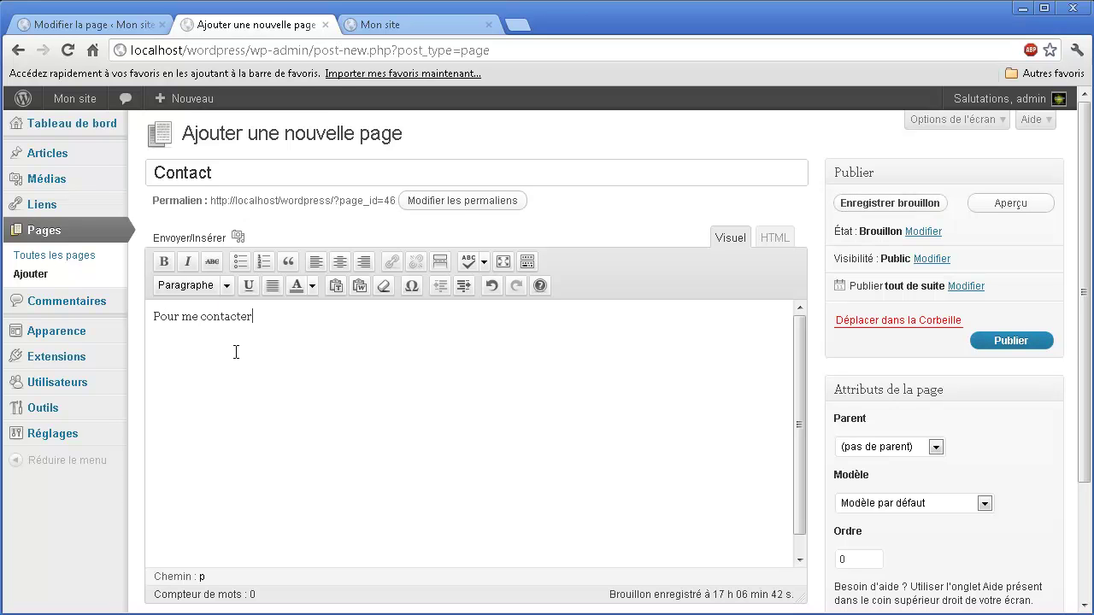
type(" (")
type("e-mail non surtaxé")
- Italicize "(e-mail non surtaxé)" in the Contact page's body and publish the page
left_click_drag(363, 316, 255, 317)
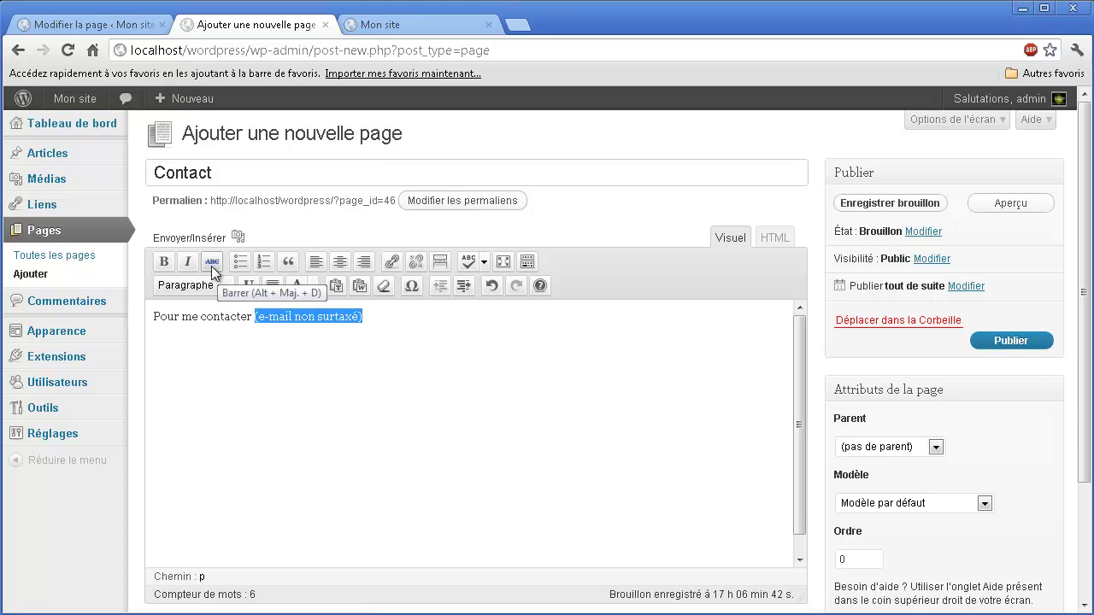
left_click(187, 261)
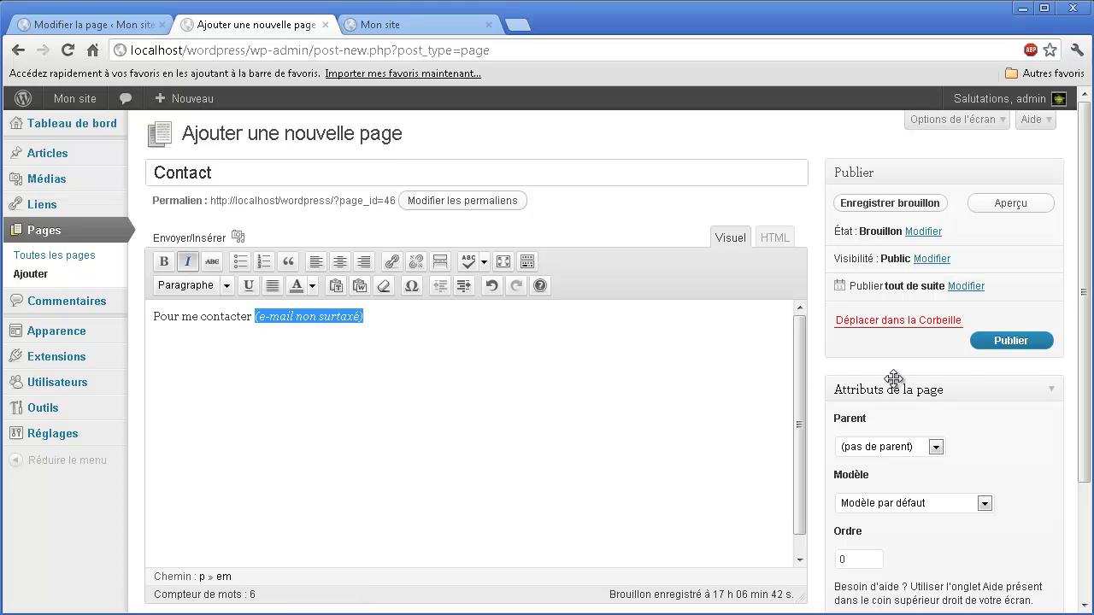
left_click(1010, 343)
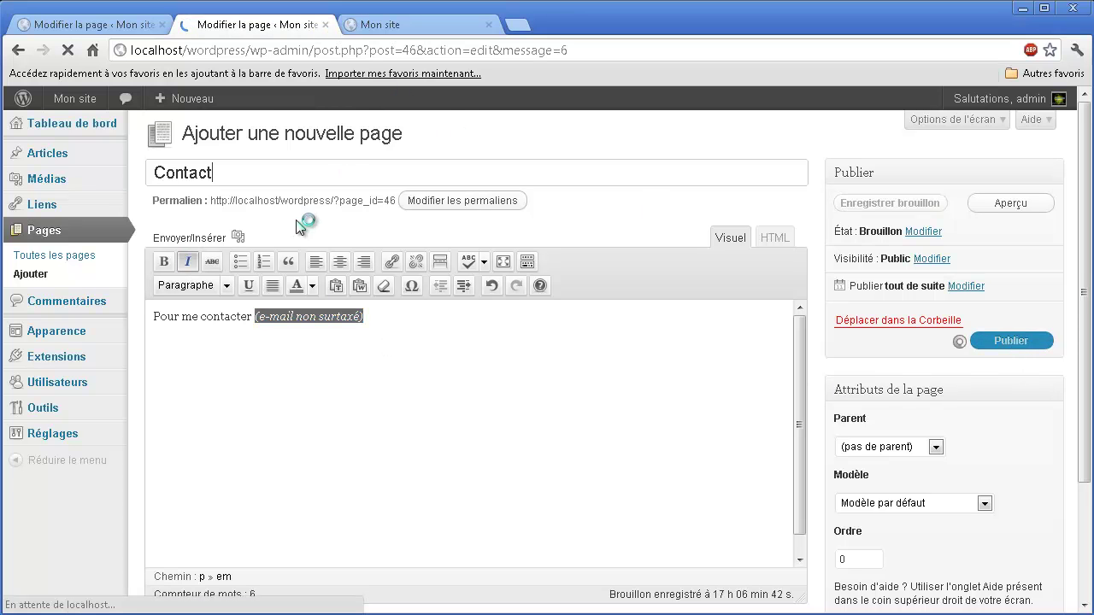
- Close the Contact page's browser tab and open the list of all pages in a separate tab
middle_click(253, 26)
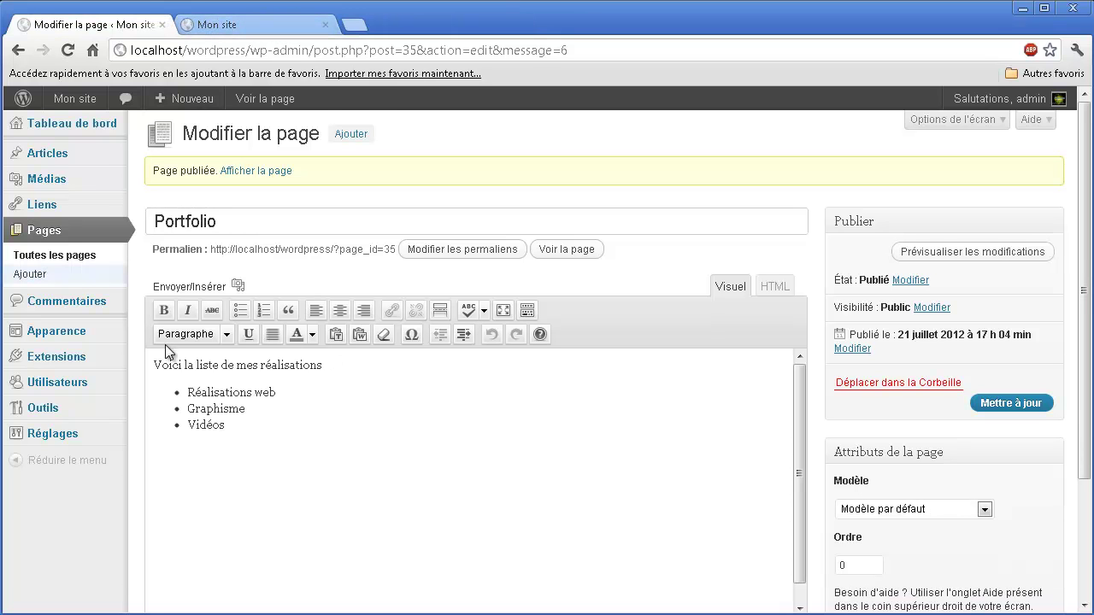
middle_click(84, 263)
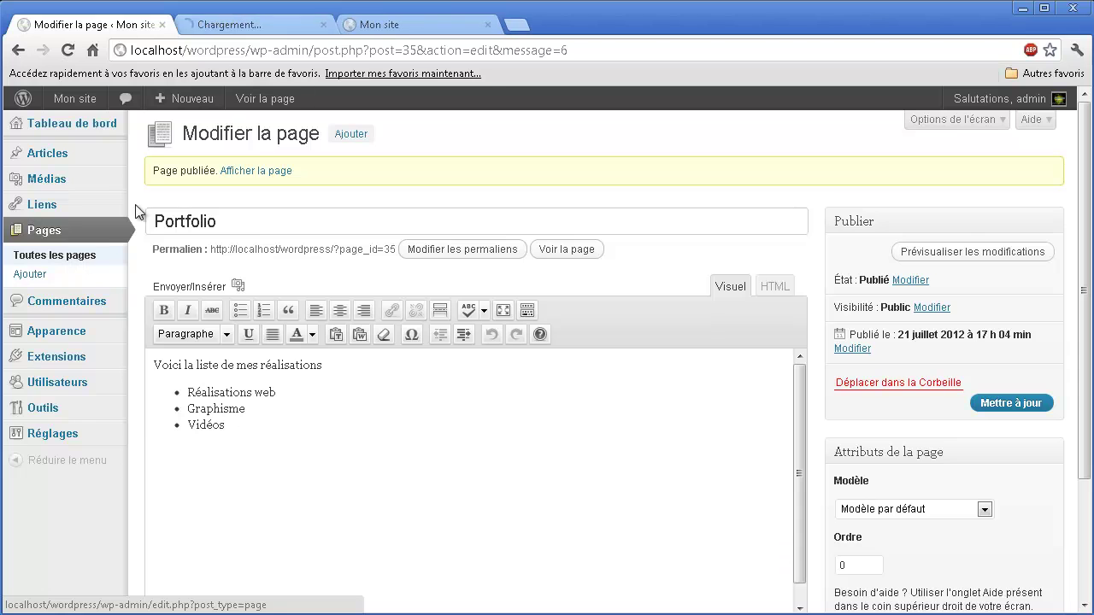
left_click(248, 26)
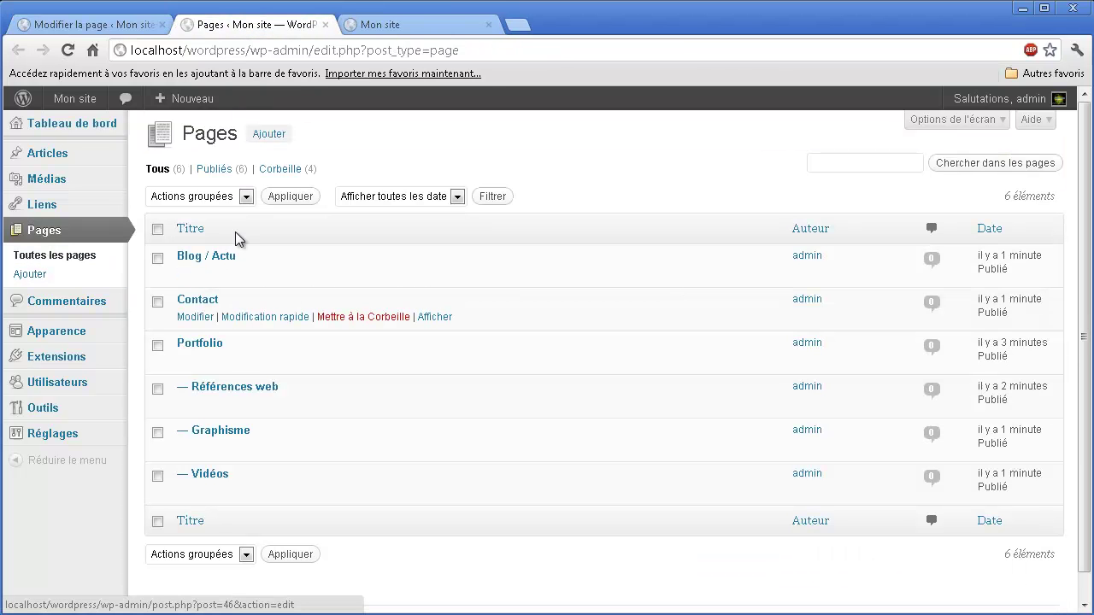
left_click(152, 26)
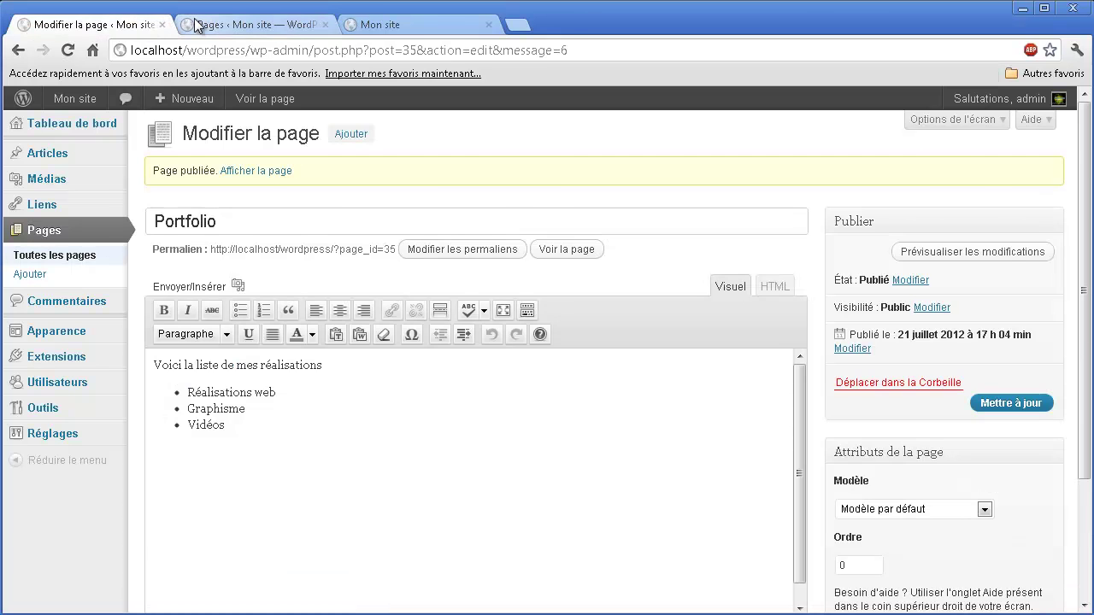
left_click(248, 25)
- Open the Références web, Graphisme and Vidéos pages for editing, each in its own browser tab
middle_click(217, 389)
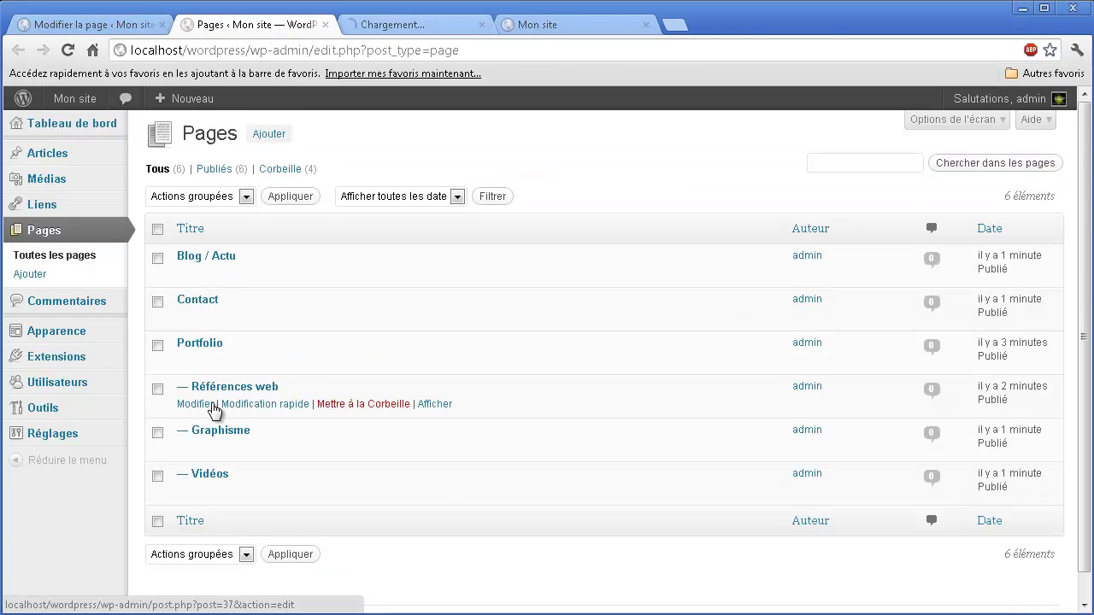
middle_click(213, 432)
middle_click(210, 476)
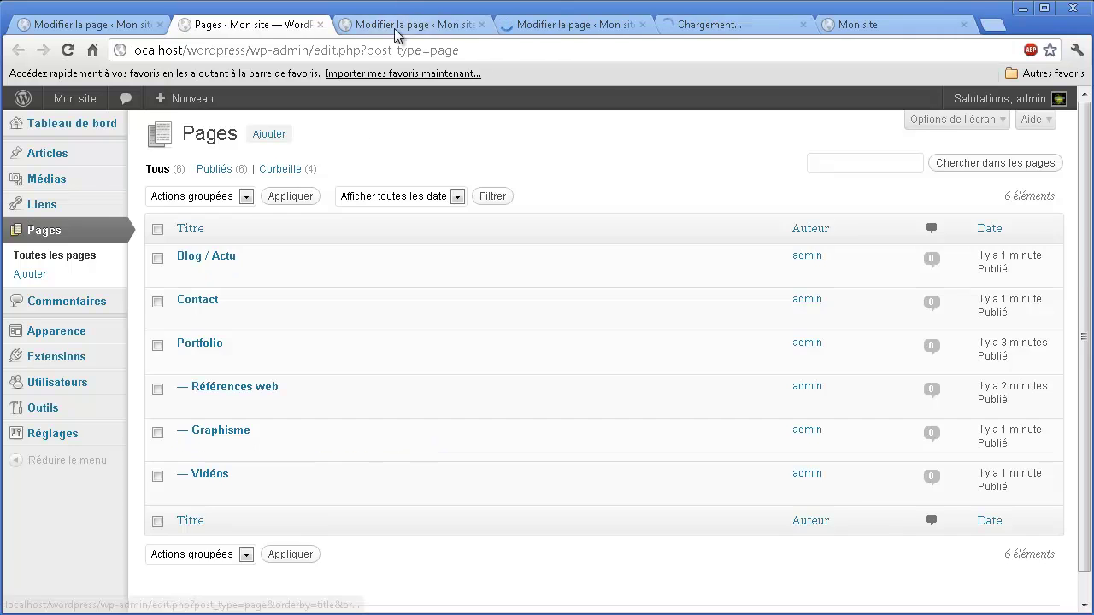
- Copy the permalink of the Références web page
key("ctrl+Tab")
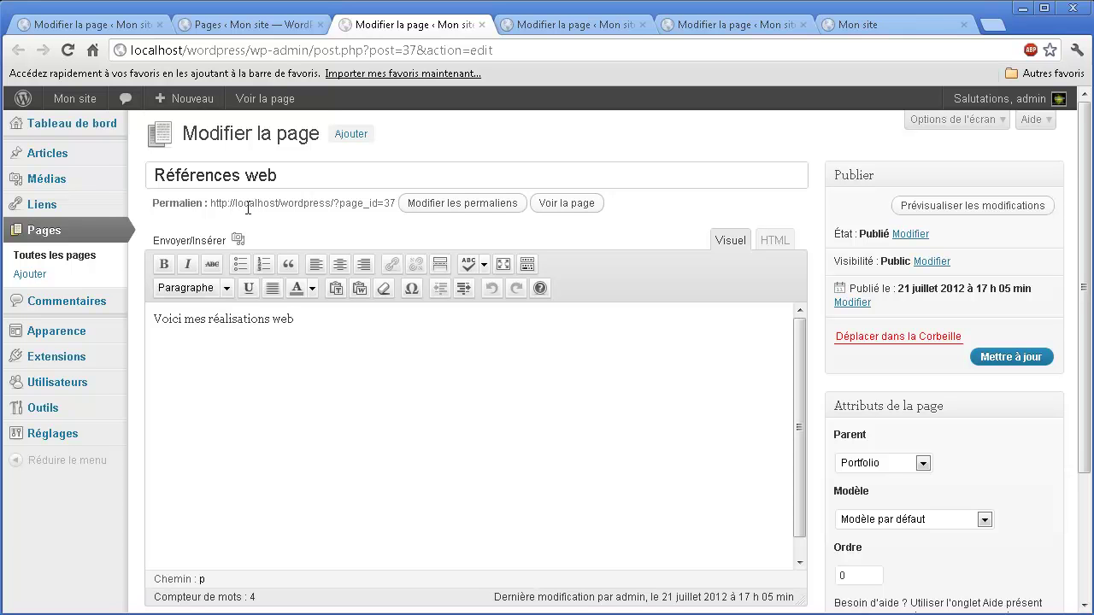
left_click_drag(209, 204, 257, 203)
left_click_drag(394, 204, 214, 210)
key("ctrl+c")
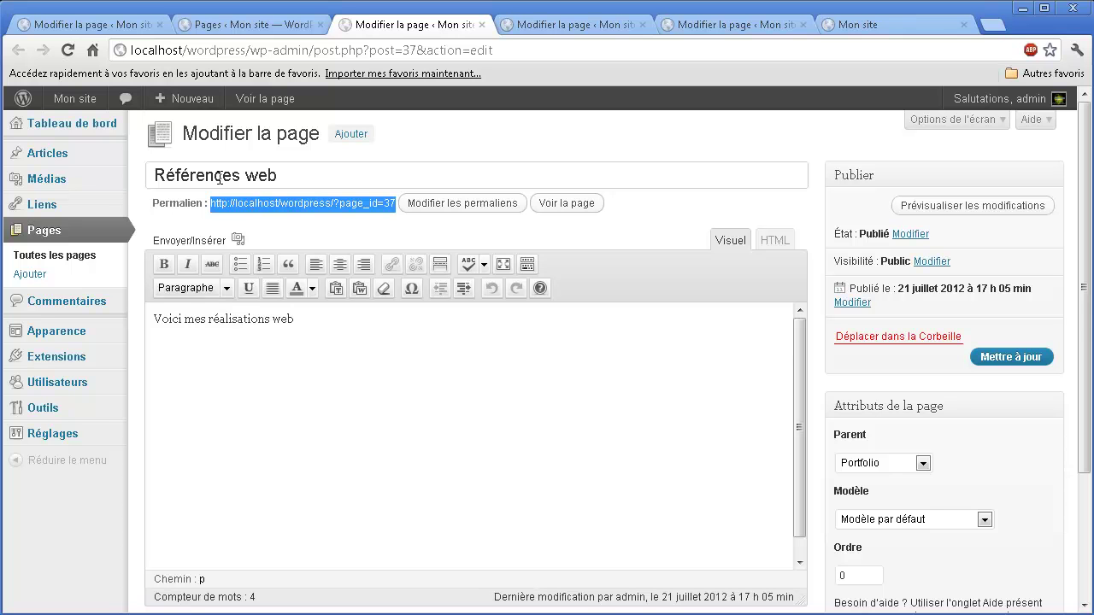
left_click(265, 26)
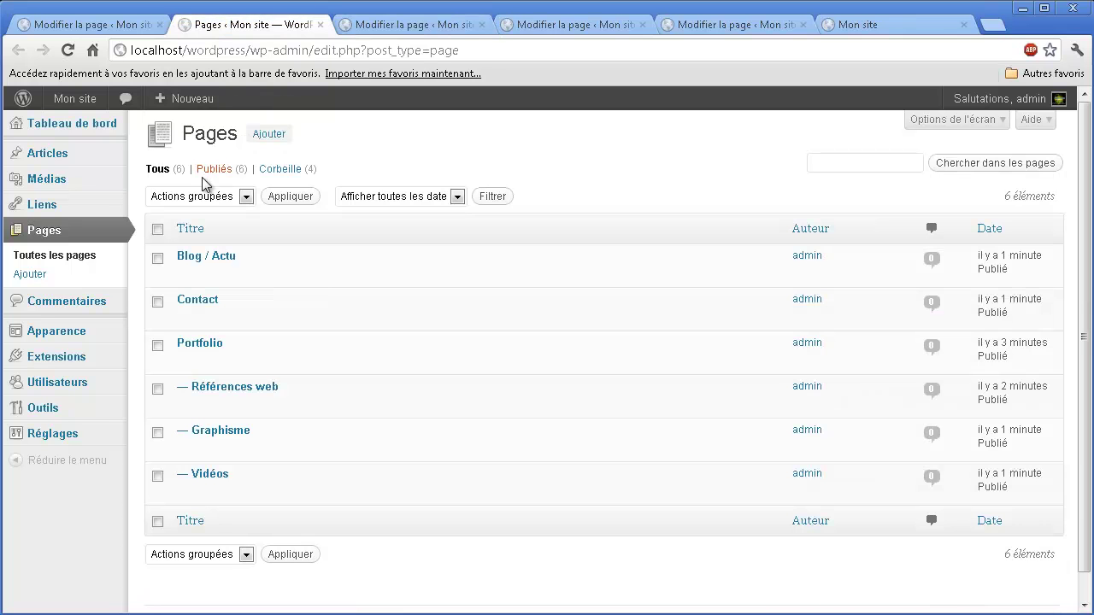
left_click(156, 31)
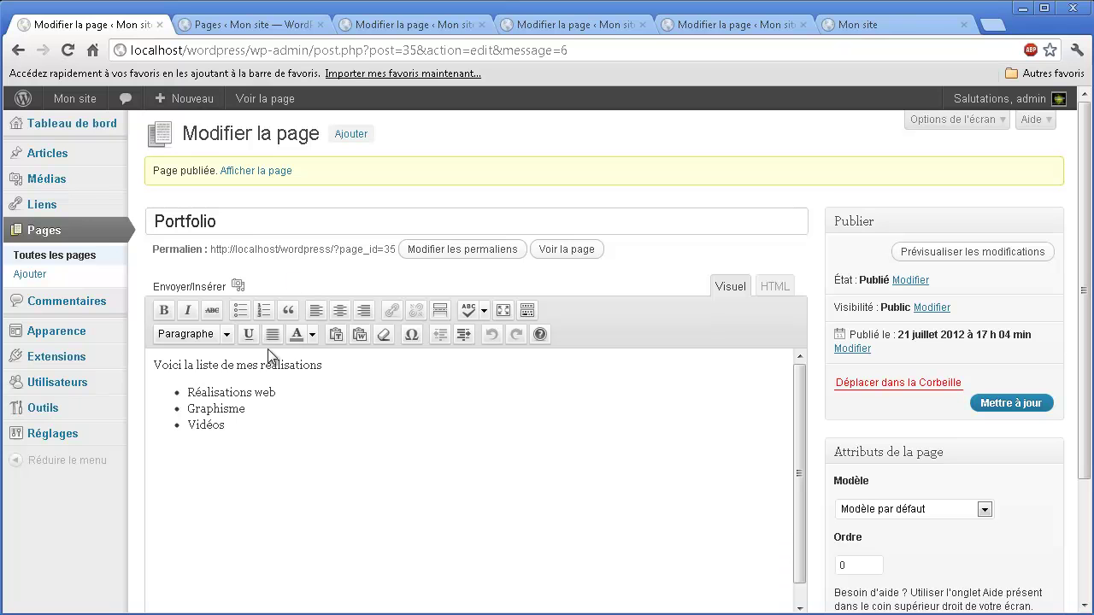
left_click_drag(276, 392, 189, 394)
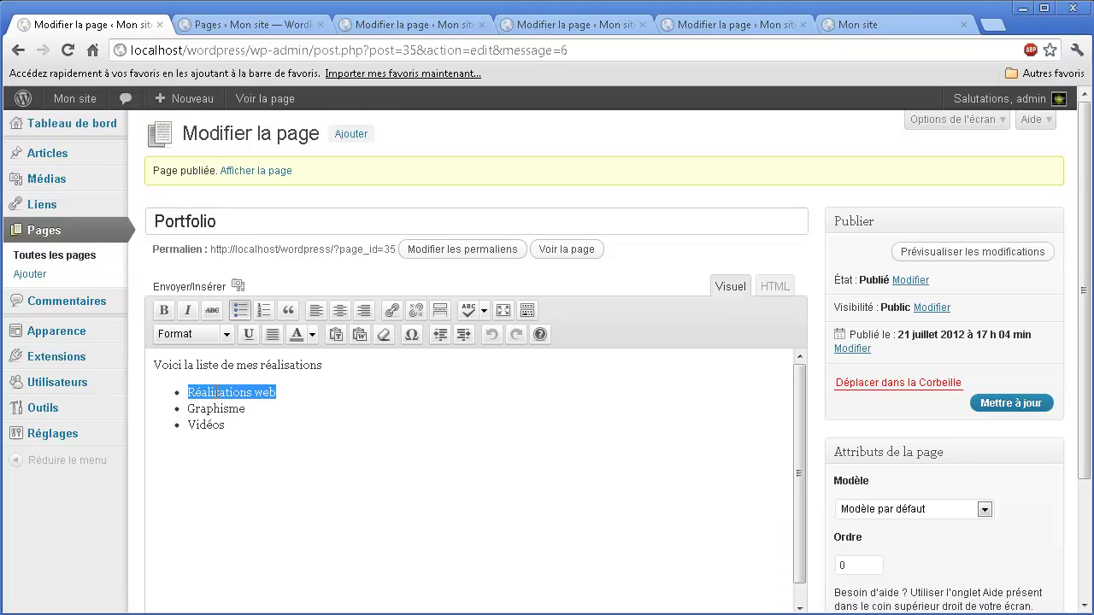
left_click(392, 311)
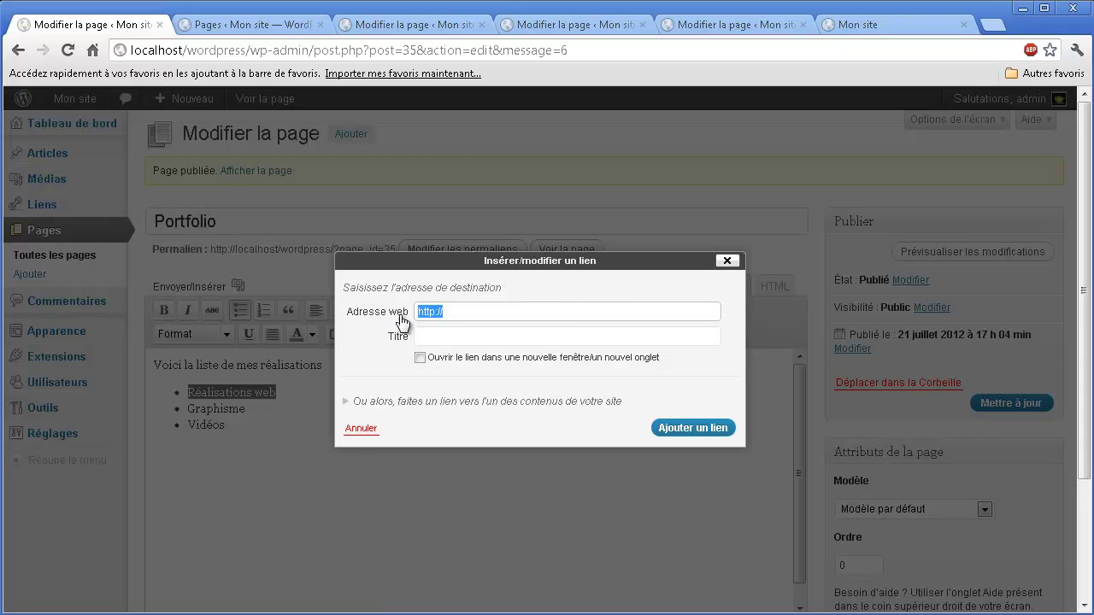
key("ctrl+v")
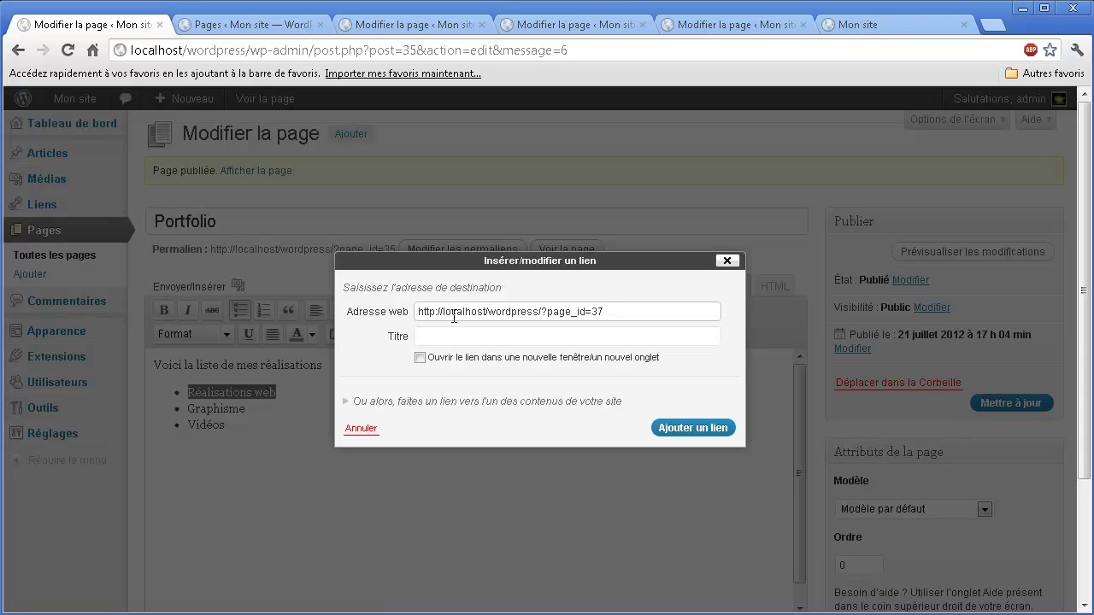
left_click(694, 424)
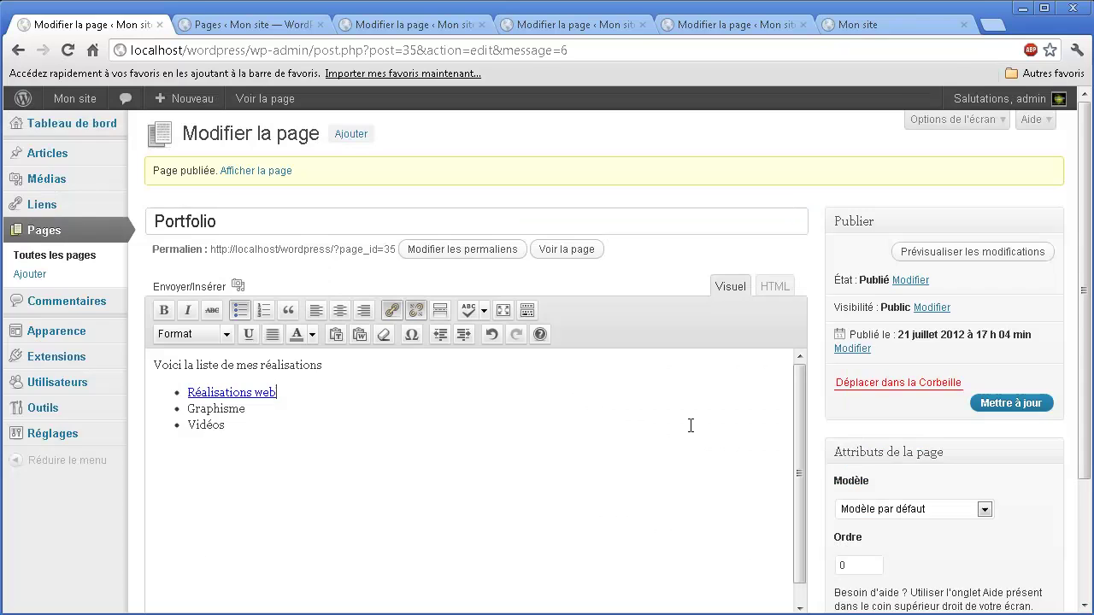
- Copy the Graphisme page's permalink and close the page list, Références web and Graphisme browser tabs
left_click(272, 32)
key("ctrl+w")
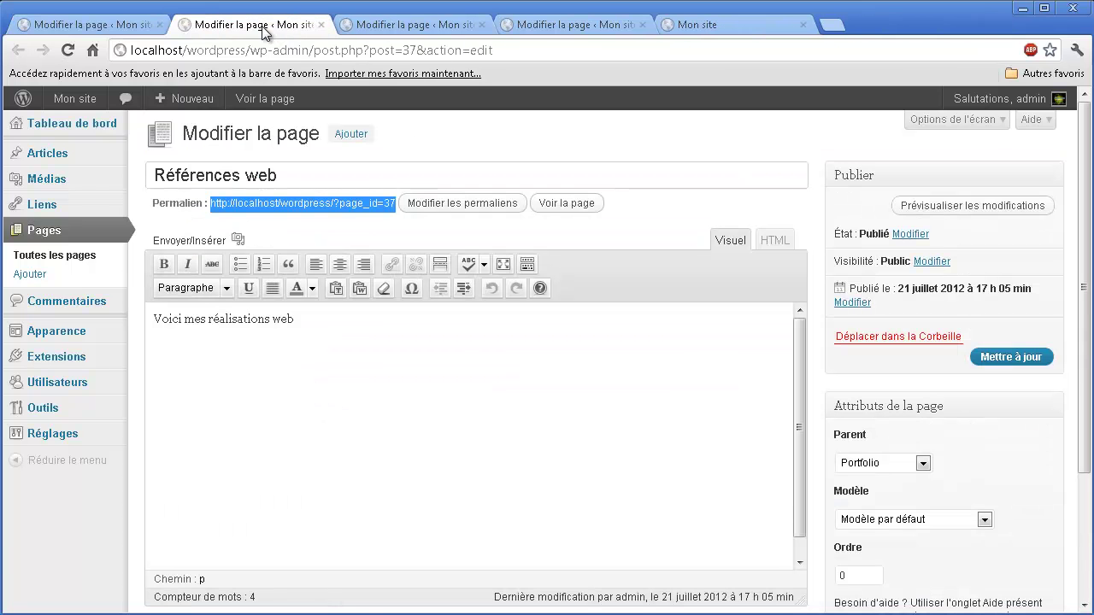
key("ctrl+w")
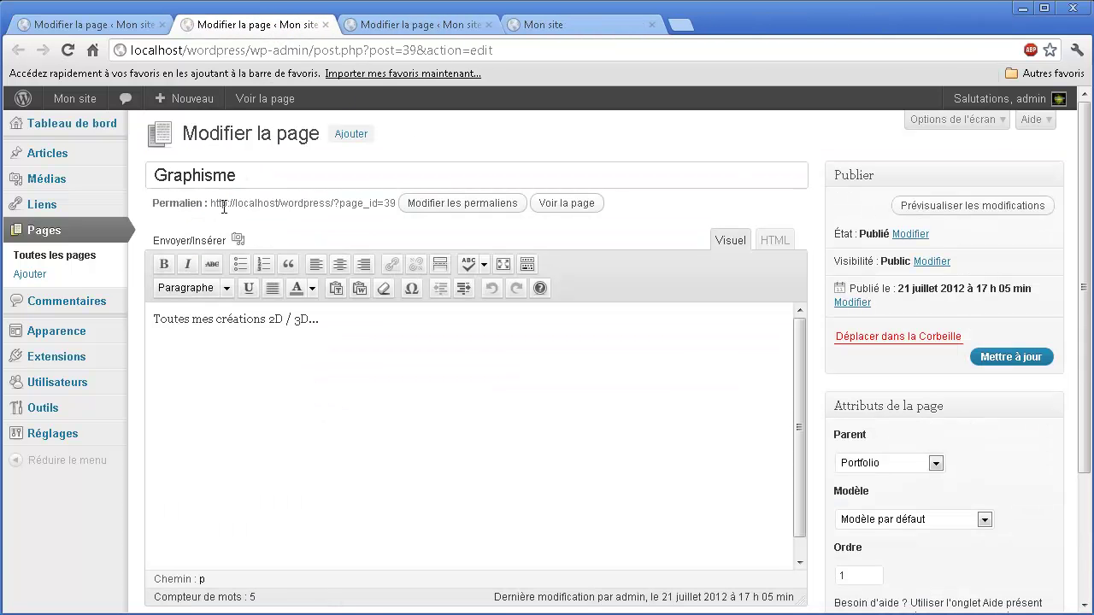
left_click_drag(212, 205, 398, 203)
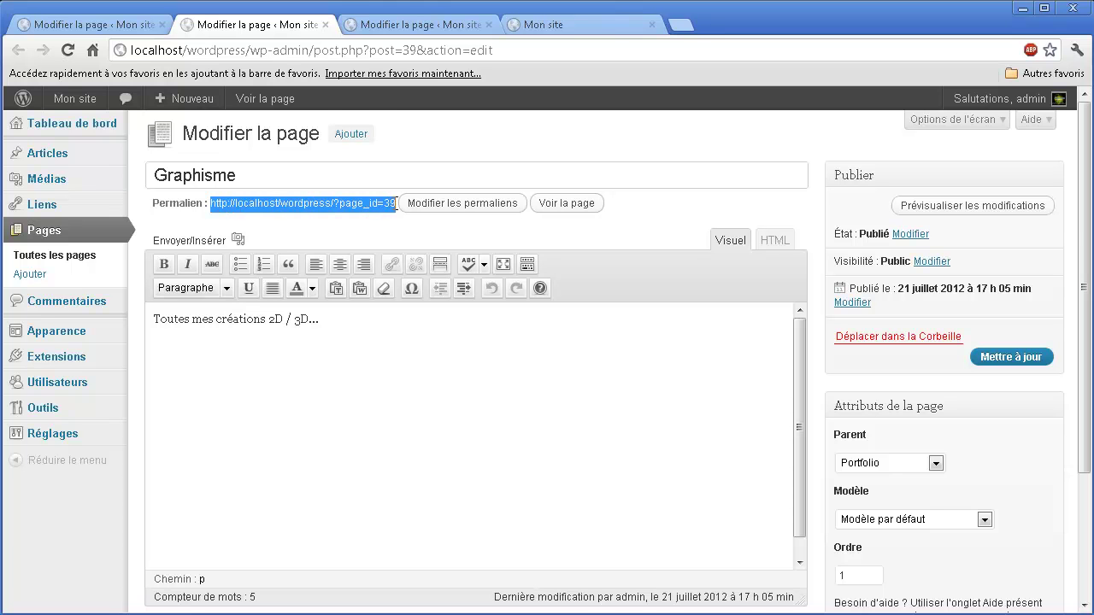
key("ctrl+w")
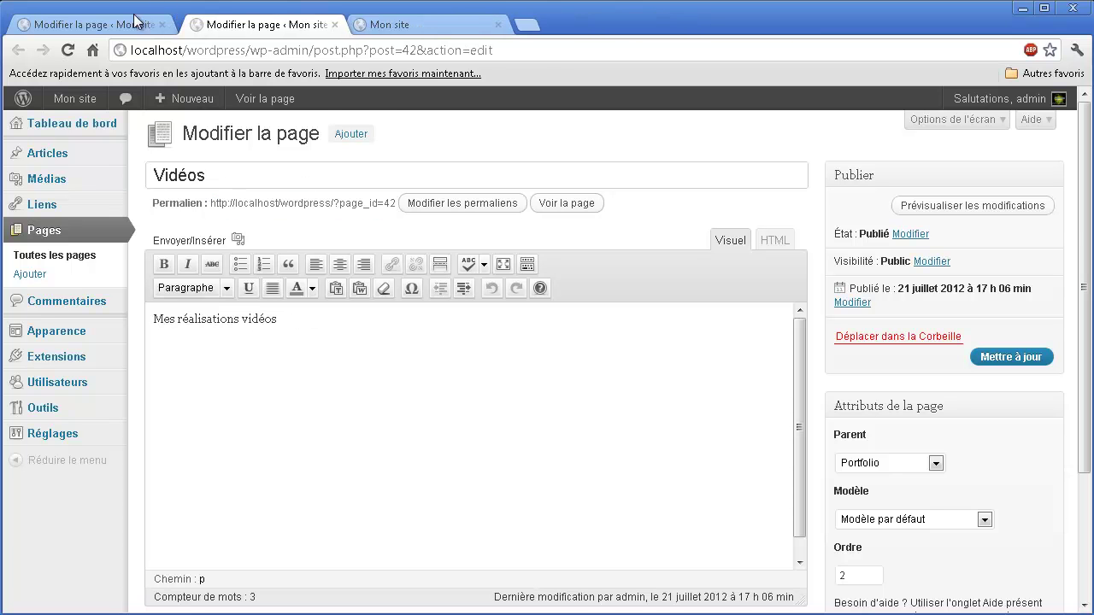
- Link the "Graphisme" list item on the Portfolio page to the Graphisme page's copied permalink
key("ctrl+shift+Tab")
left_click_drag(246, 409, 196, 409)
left_click(391, 309)
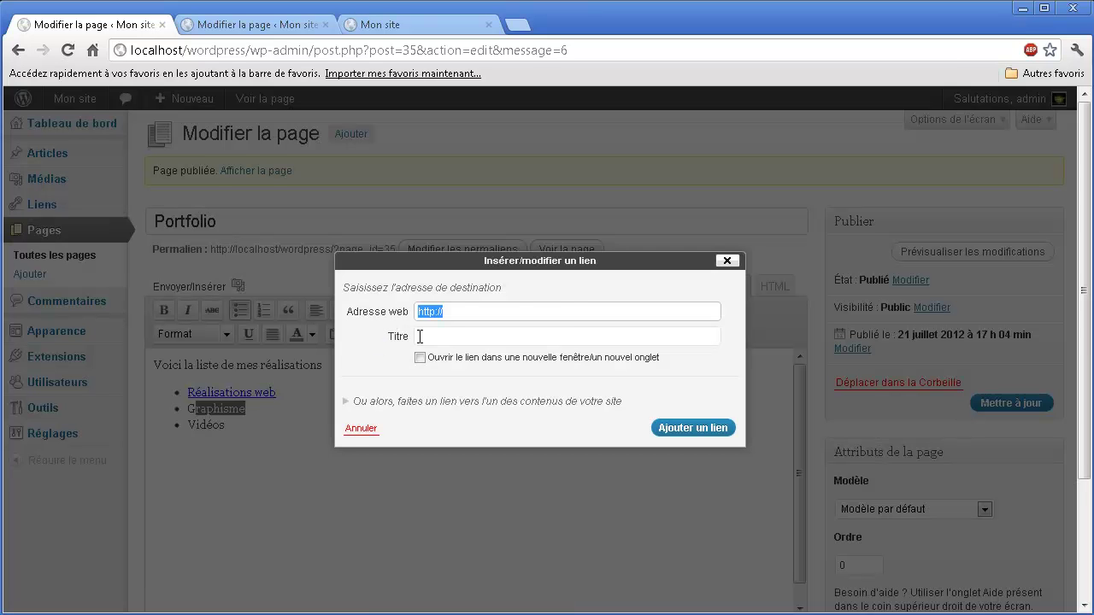
type("http://localhost/wordpress/?page_id=35")
left_click(671, 428)
- Copy the permalink of the Vidéos page and close that page's browser tab
left_click(286, 29)
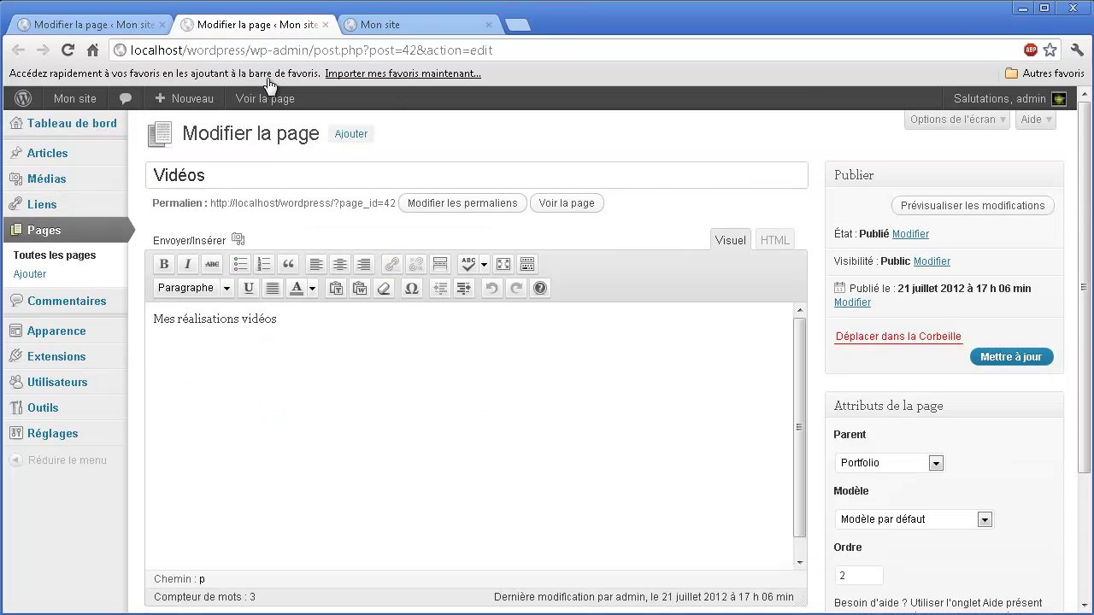
left_click_drag(211, 207, 395, 202)
key("ctrl+c")
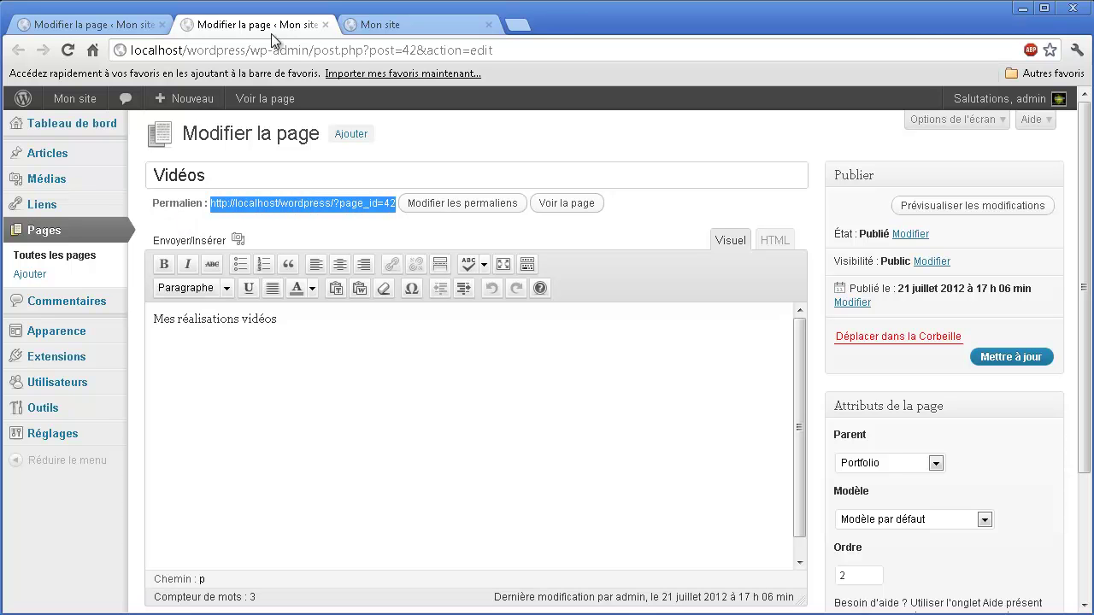
key("ctrl+w")
left_click(102, 26)
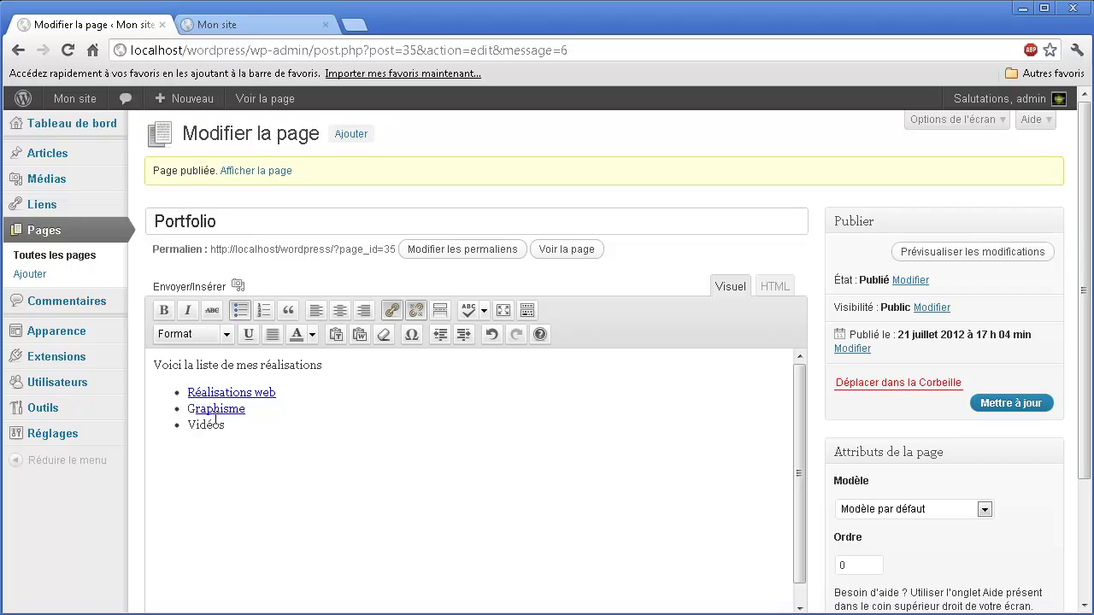
left_click_drag(230, 423, 187, 425)
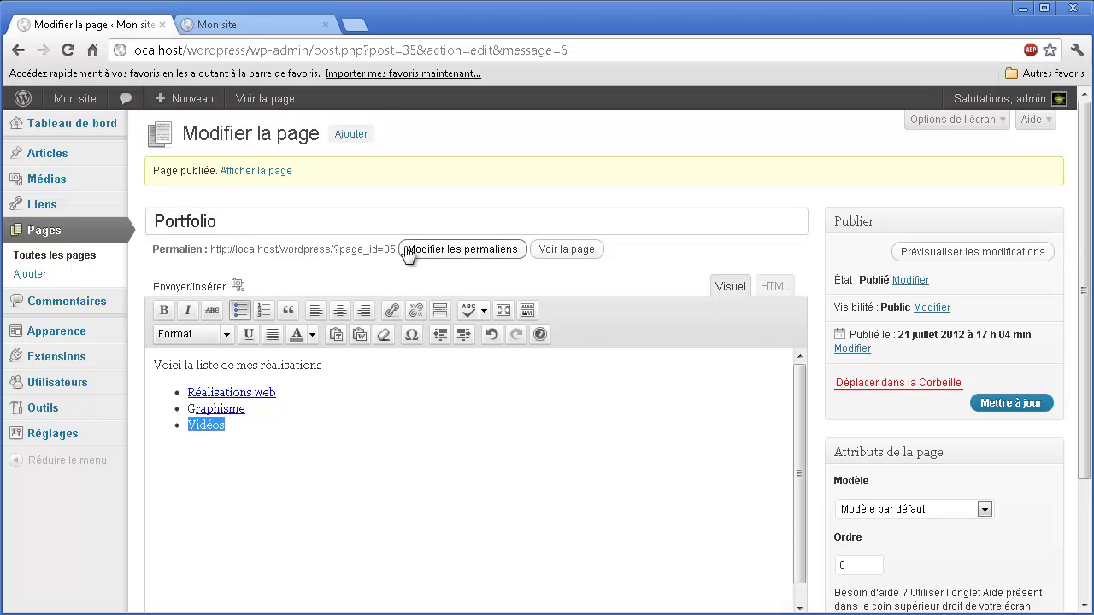
left_click(391, 309)
key("ctrl+v")
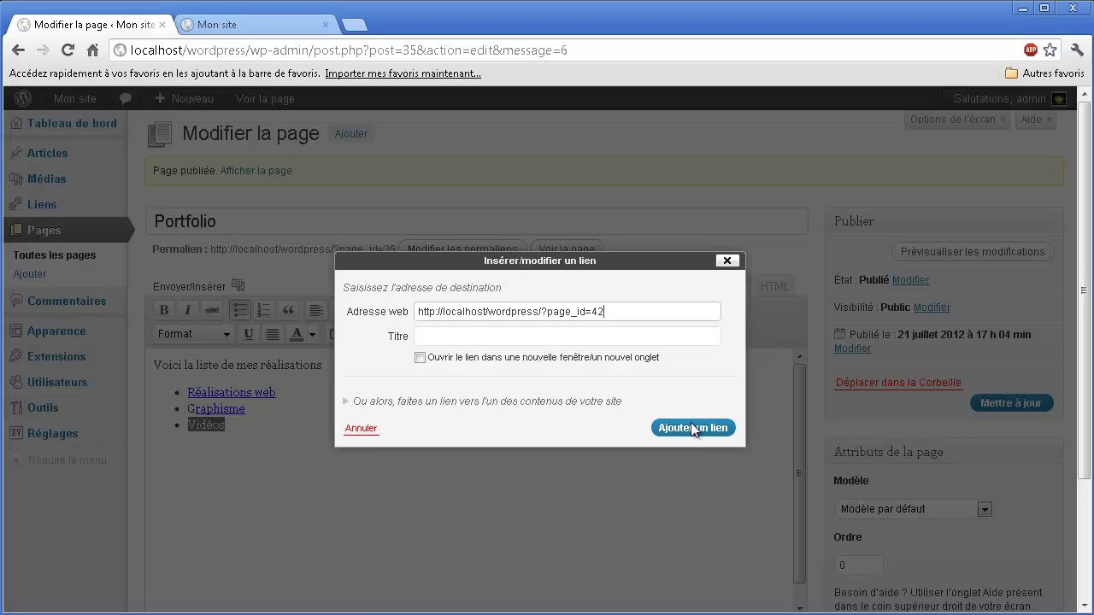
left_click(694, 427)
left_click(1009, 403)
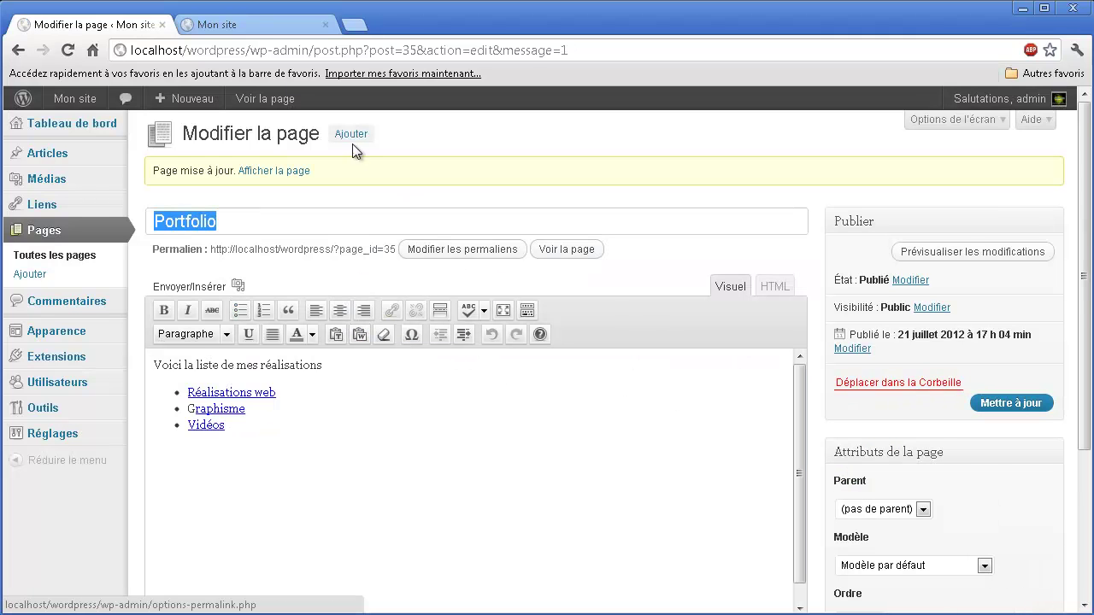
- Reload the site's front page and check the order of the pages in its navigation menu
left_click(243, 24)
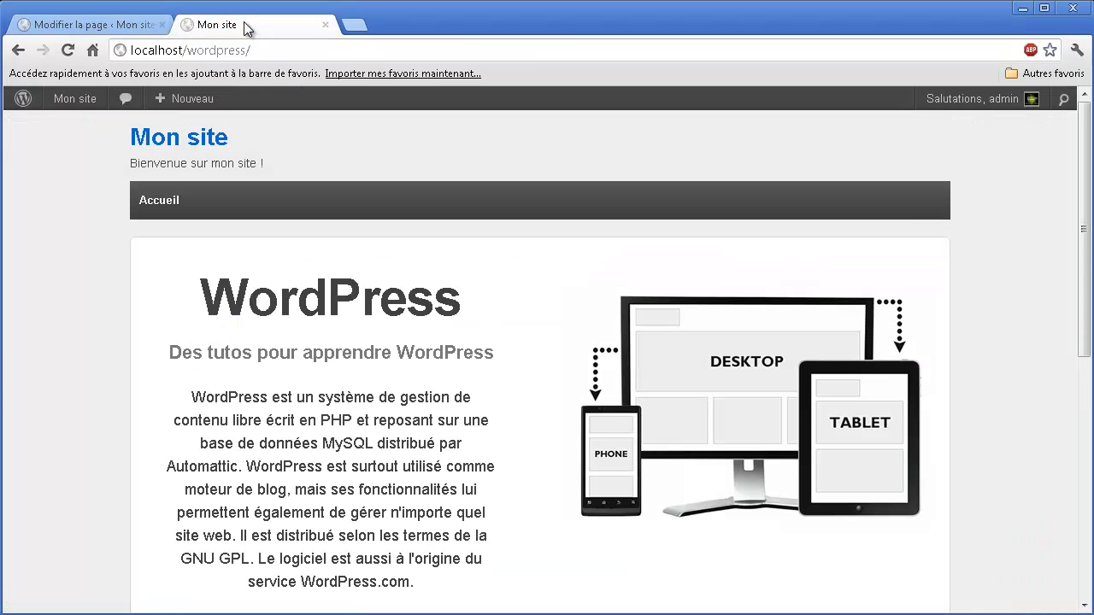
left_click(67, 50)
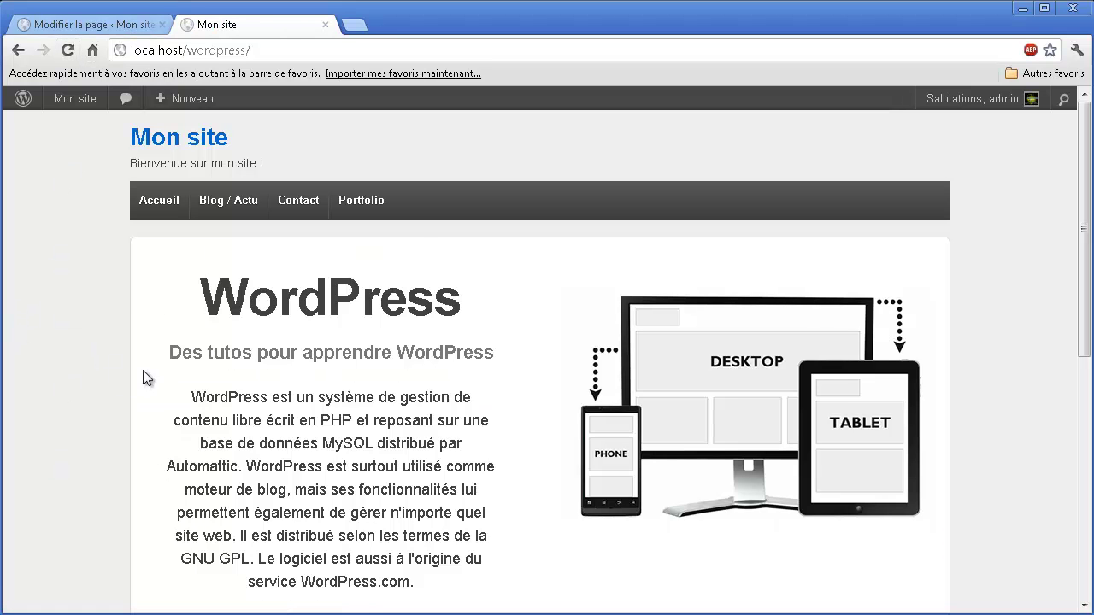
left_click(85, 25)
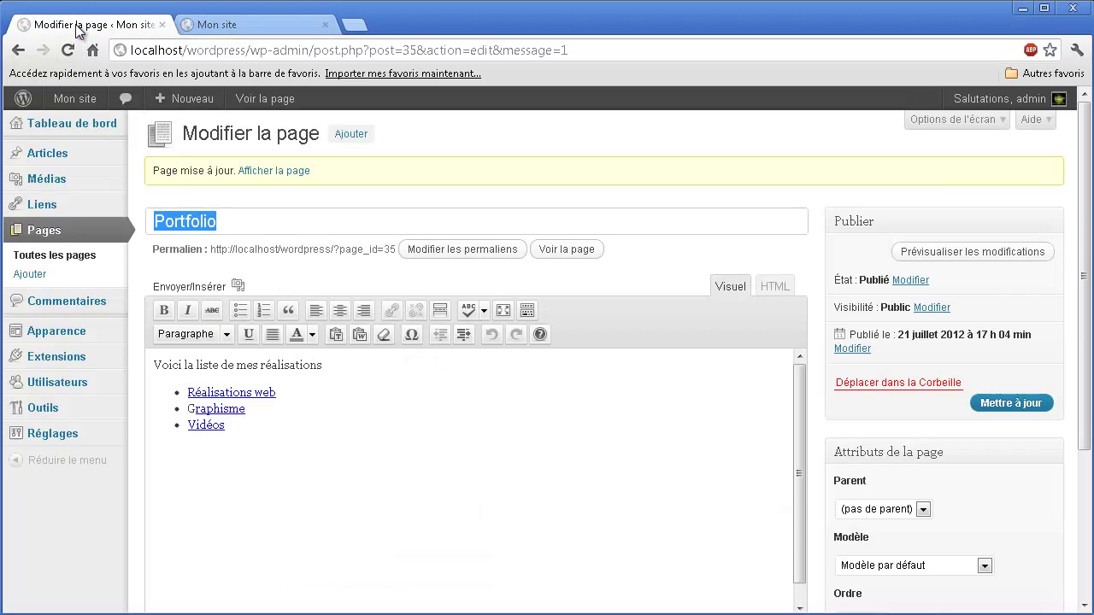
- From the list of all pages, open Portfolio, Blog / Actu and Contact for editing, each in its own browser tab
left_click(55, 254)
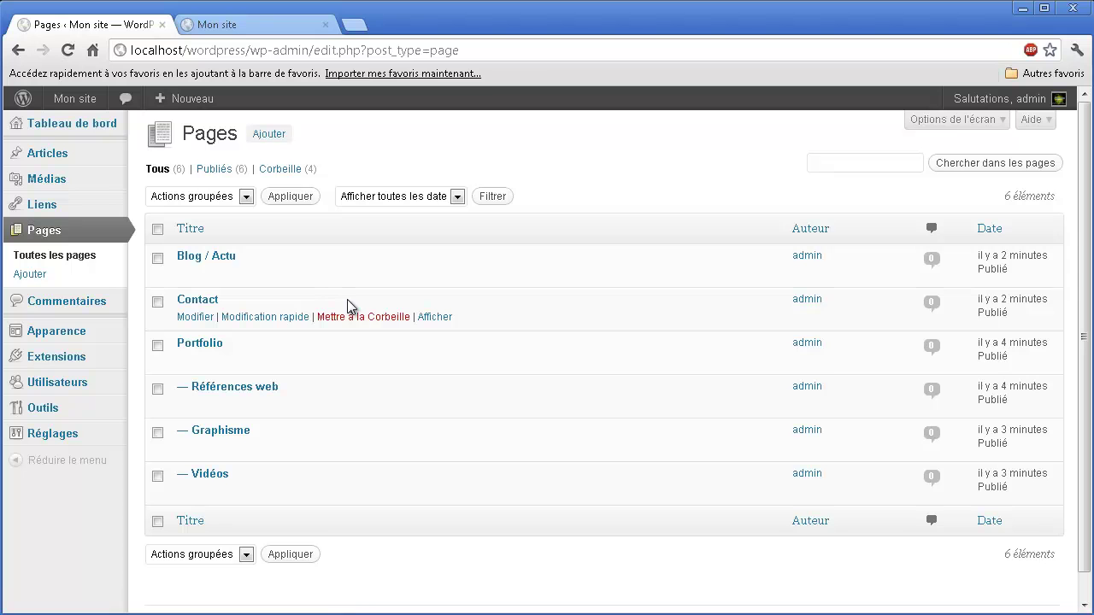
middle_click(209, 360)
middle_click(229, 260)
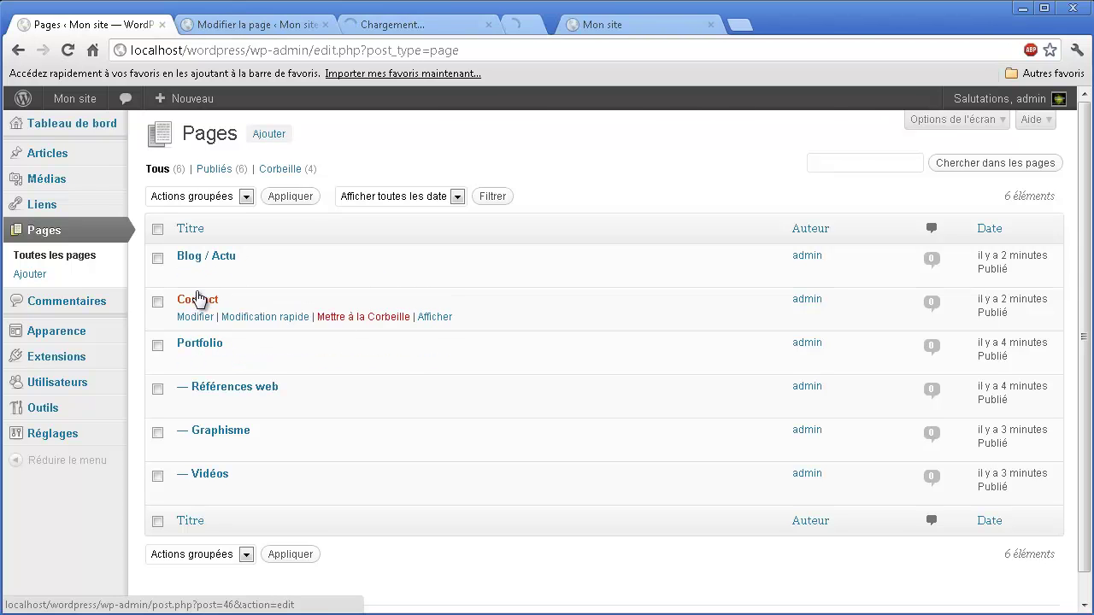
middle_click(188, 301)
- Set the Portfolio page's order to 1 and update the page
left_click(267, 30)
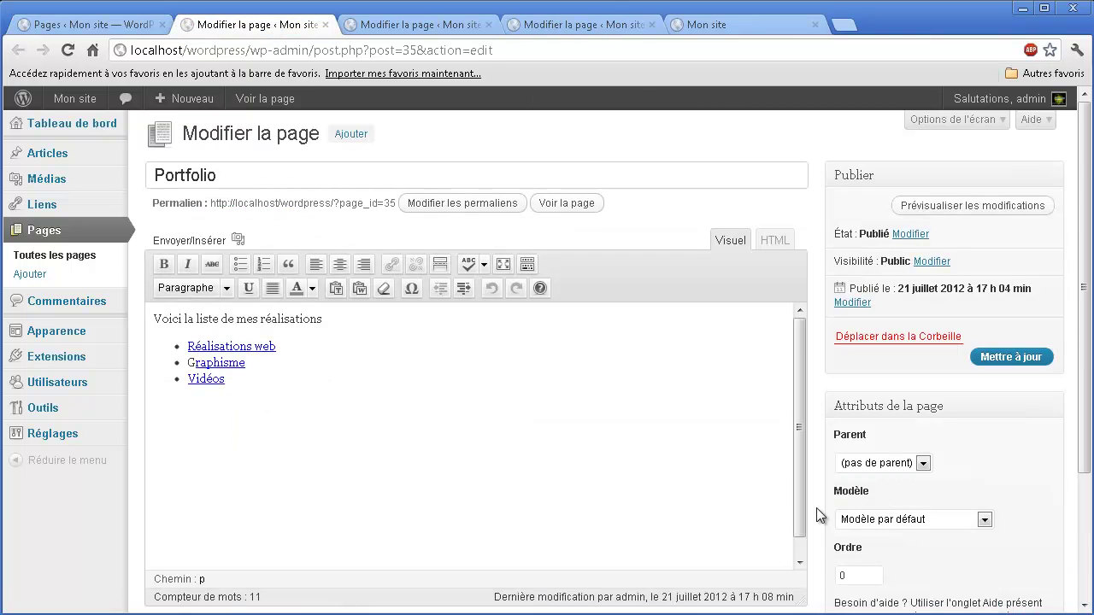
scroll(817, 508, "down", 1)
left_click(858, 492)
key("BackSpace")
type("1")
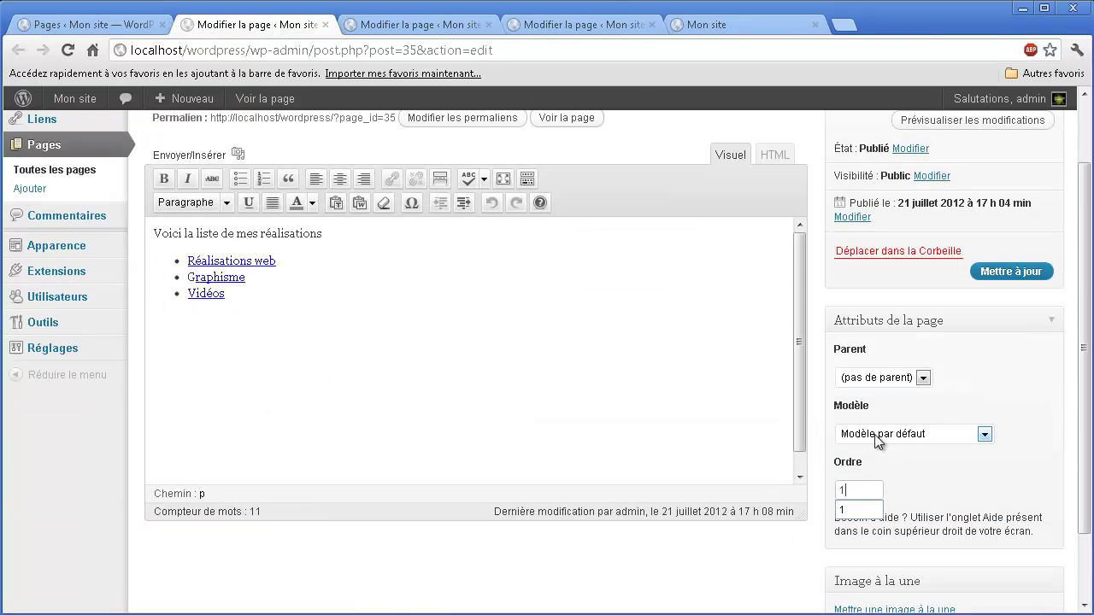
left_click(998, 271)
- Set the Blog / Actu page's order to 2 and update the page
left_click(438, 27)
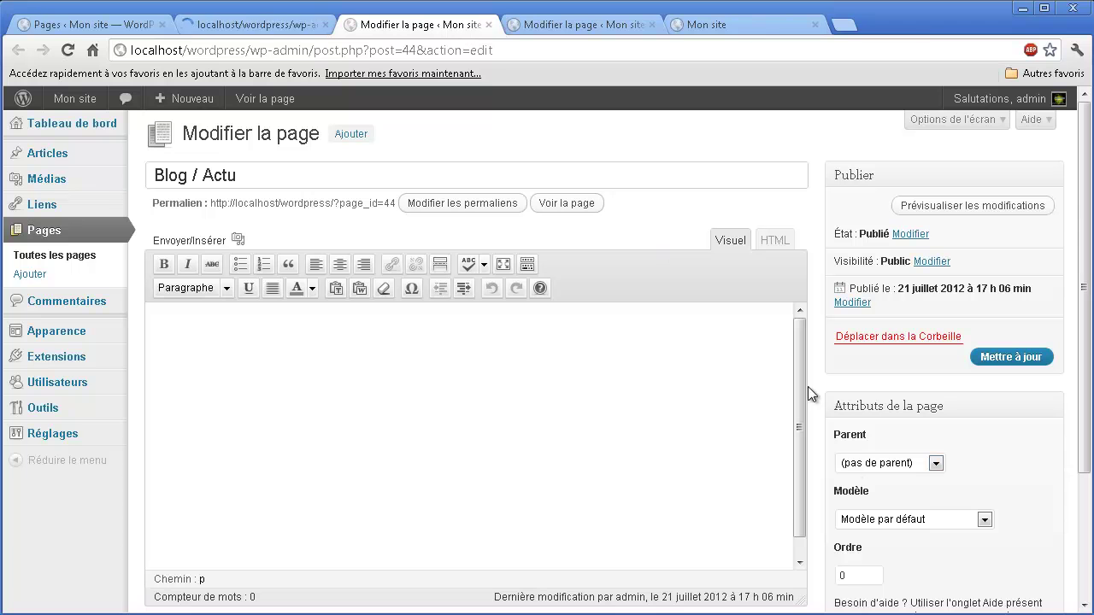
double_click(854, 575)
type("2")
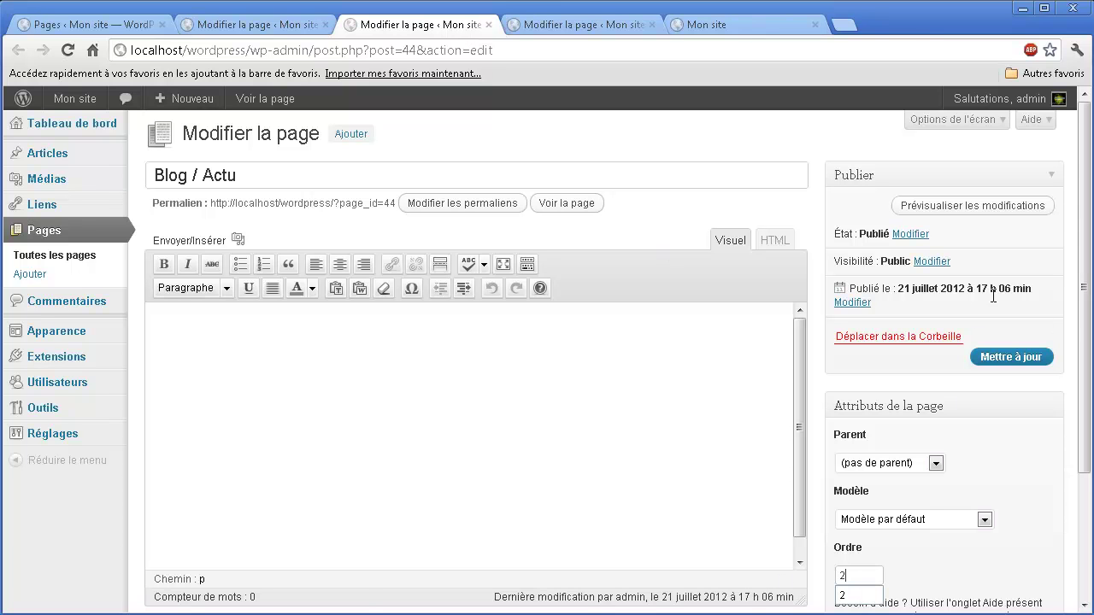
left_click(996, 358)
- Change the Contact page's order value and update the page
left_click(586, 25)
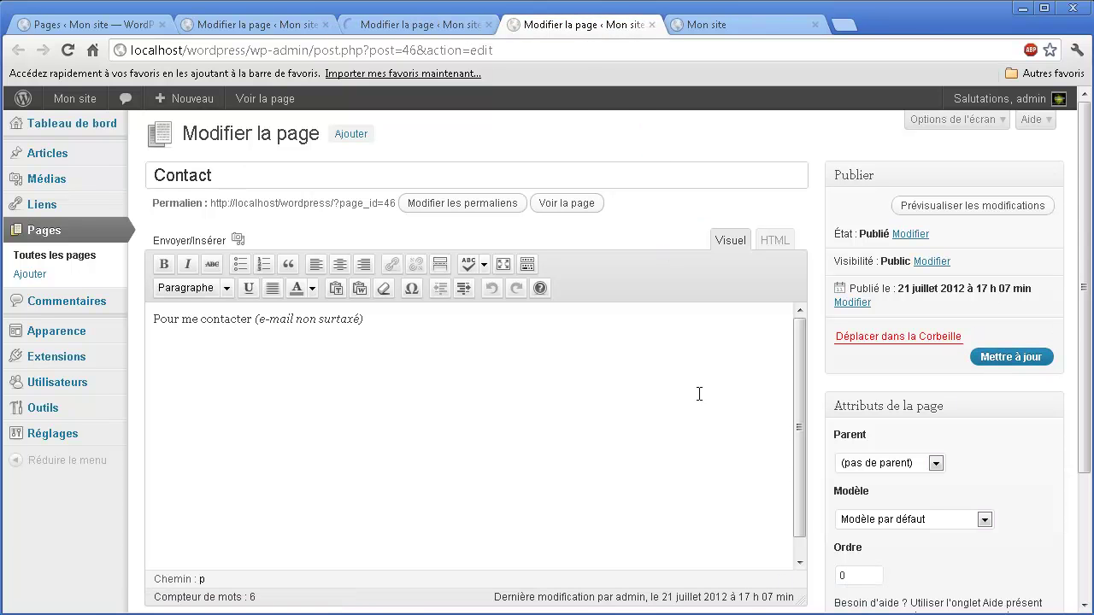
double_click(849, 573)
left_click(998, 359)
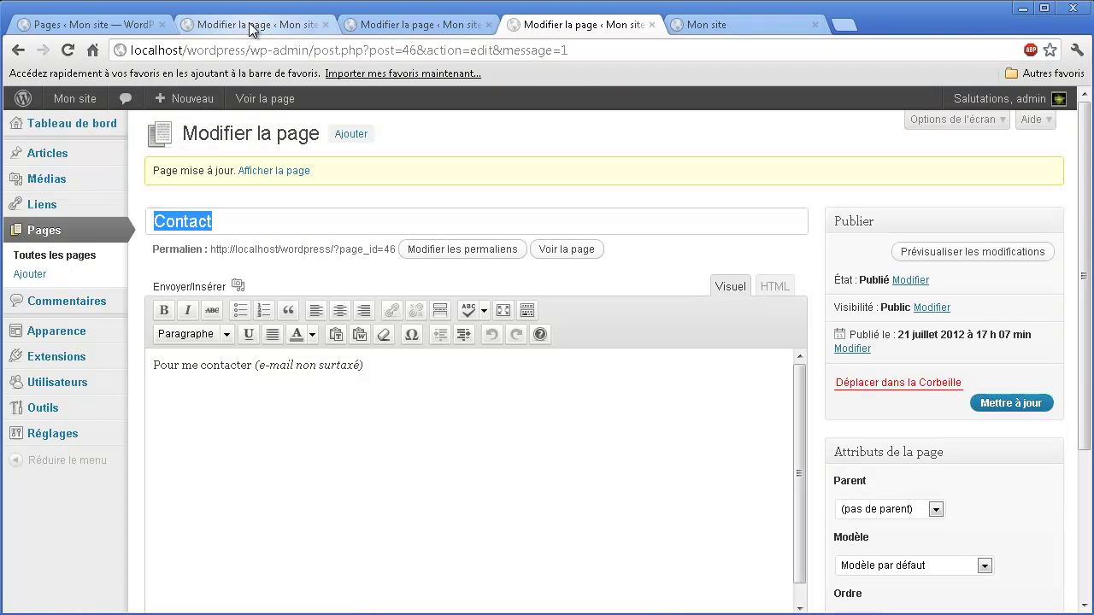
- Close the browser tabs of the three edited pages and return to the site's front page
key("ctrl+w")
key("ctrl+w")
key("ctrl+w")
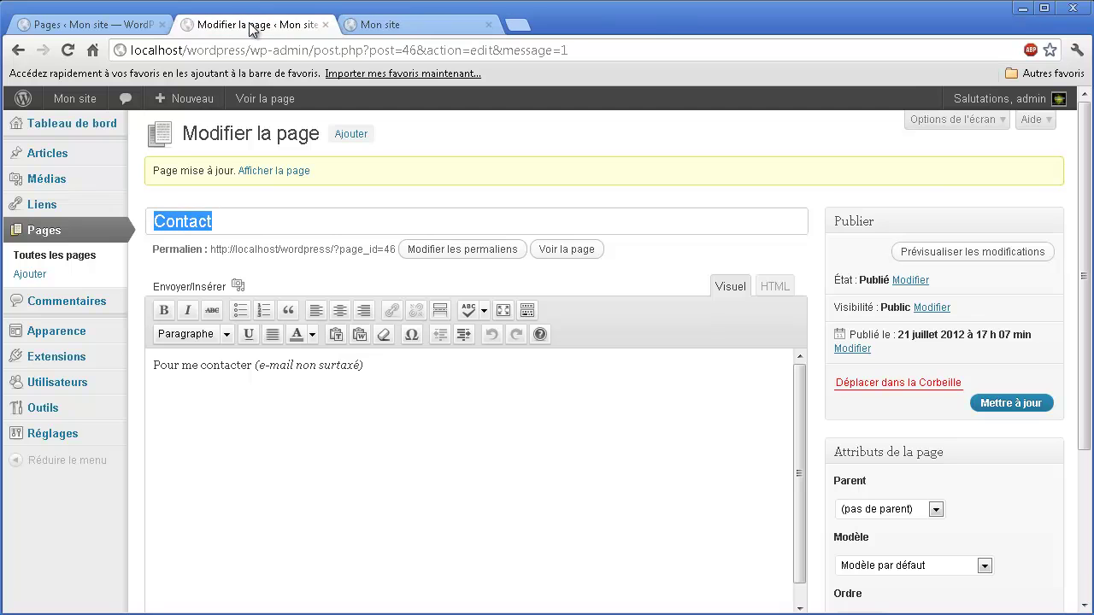
key("ctrl+w")
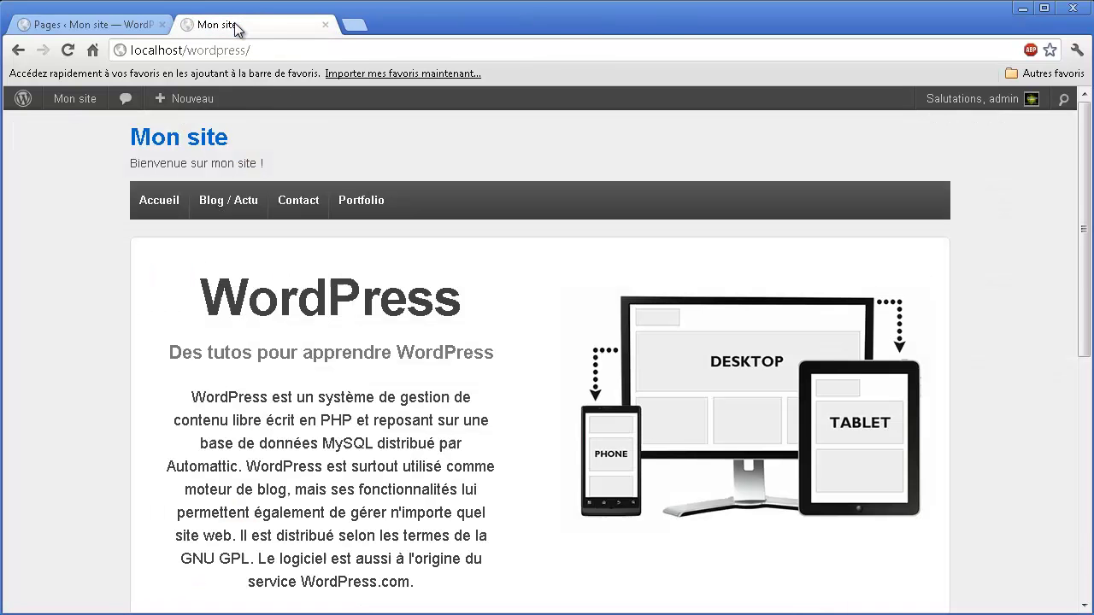
- Reload the front page, check the Portfolio submenu, and follow the "Réalisations web" link on the Portfolio page
left_click(69, 51)
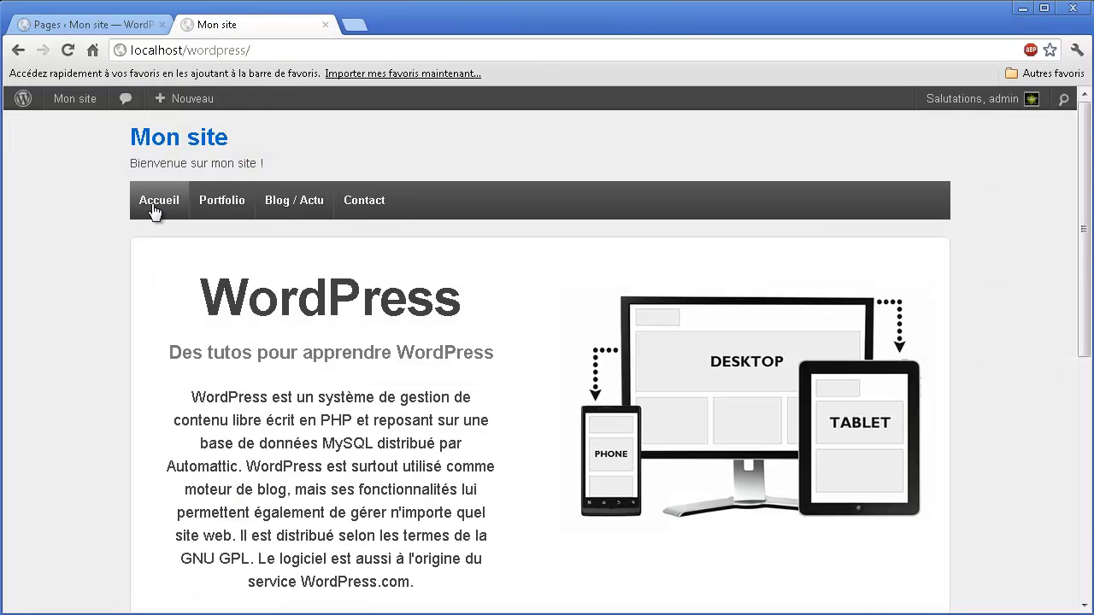
mouse_move(216, 209)
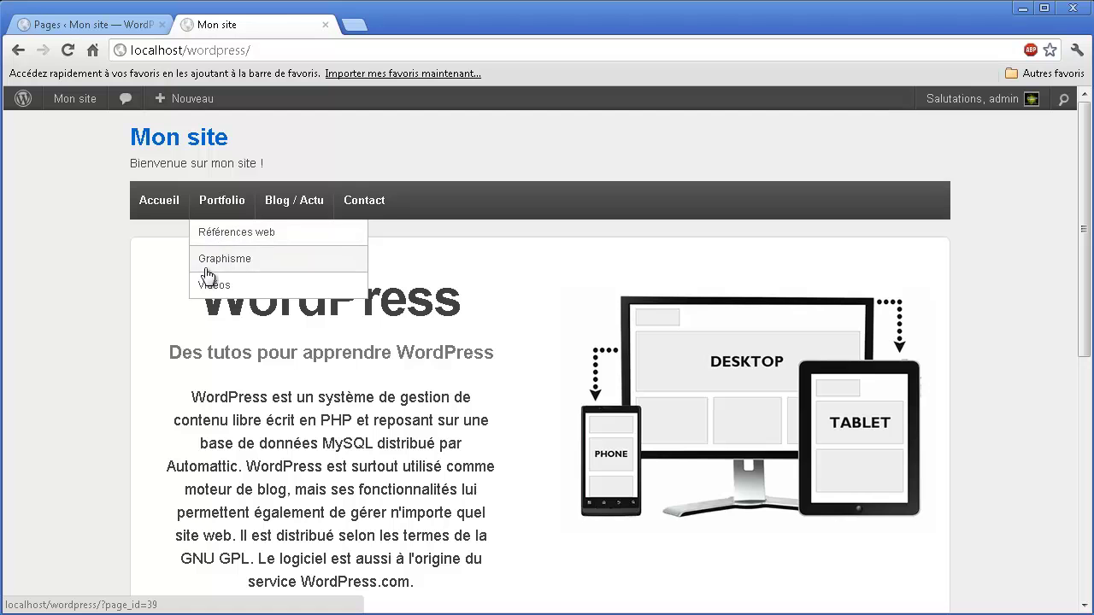
left_click(225, 202)
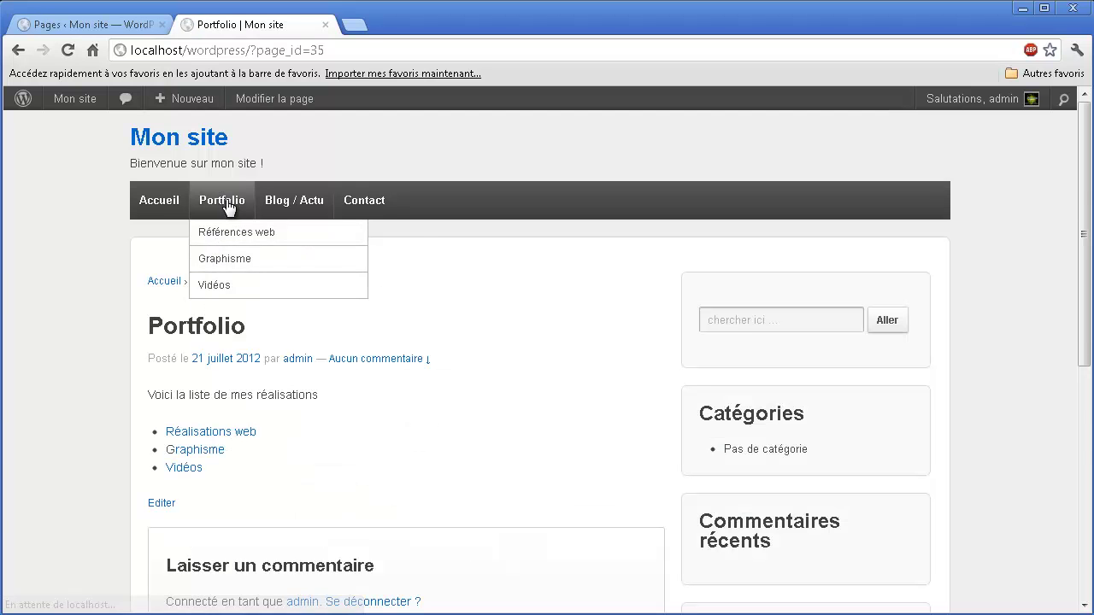
scroll(513, 346, "down", 2)
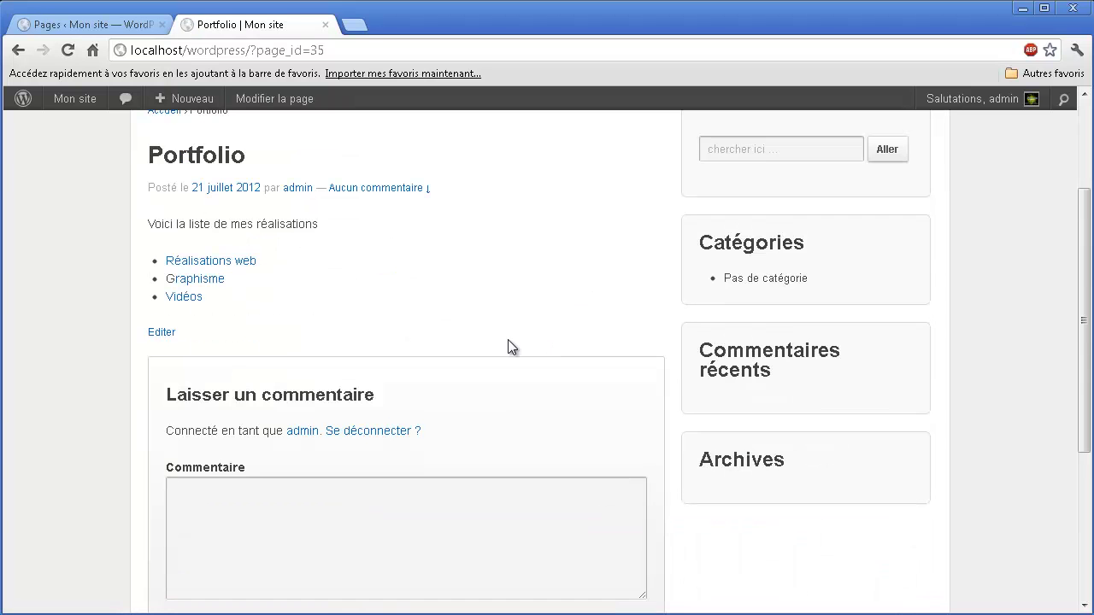
left_click(231, 262)
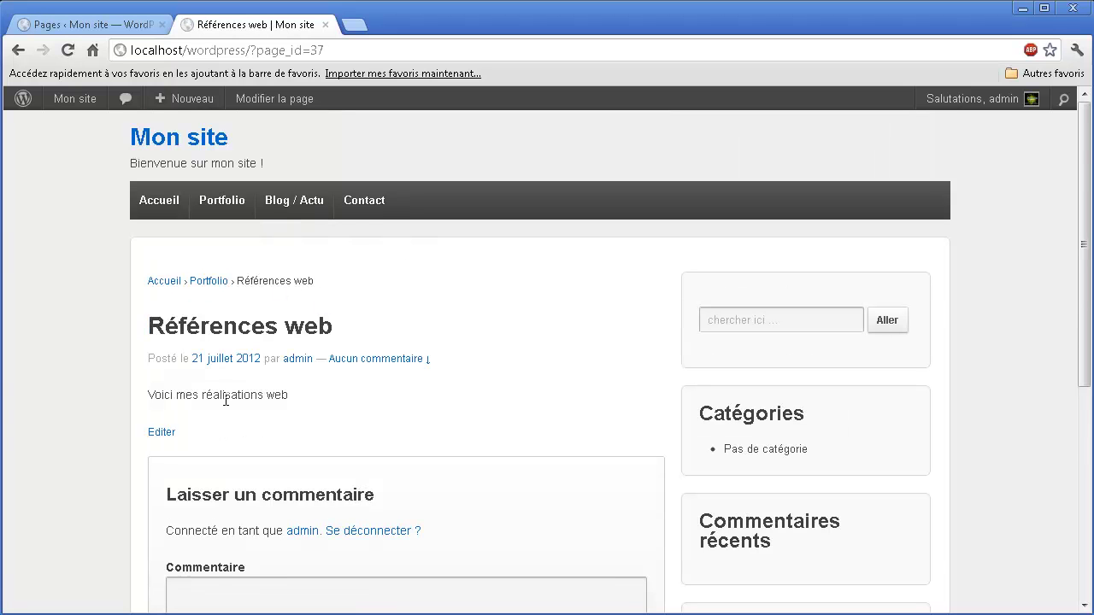
- Return to the site's home page and look over its menu, featured text and the three text boxes below
left_click(174, 201)
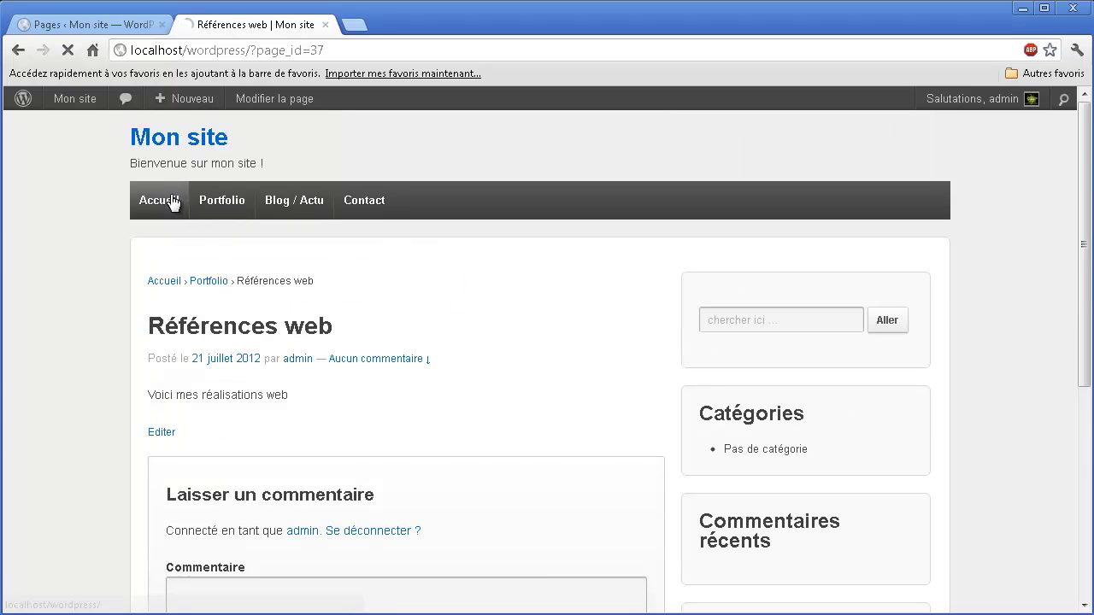
left_click_drag(1085, 215, 1033, 233)
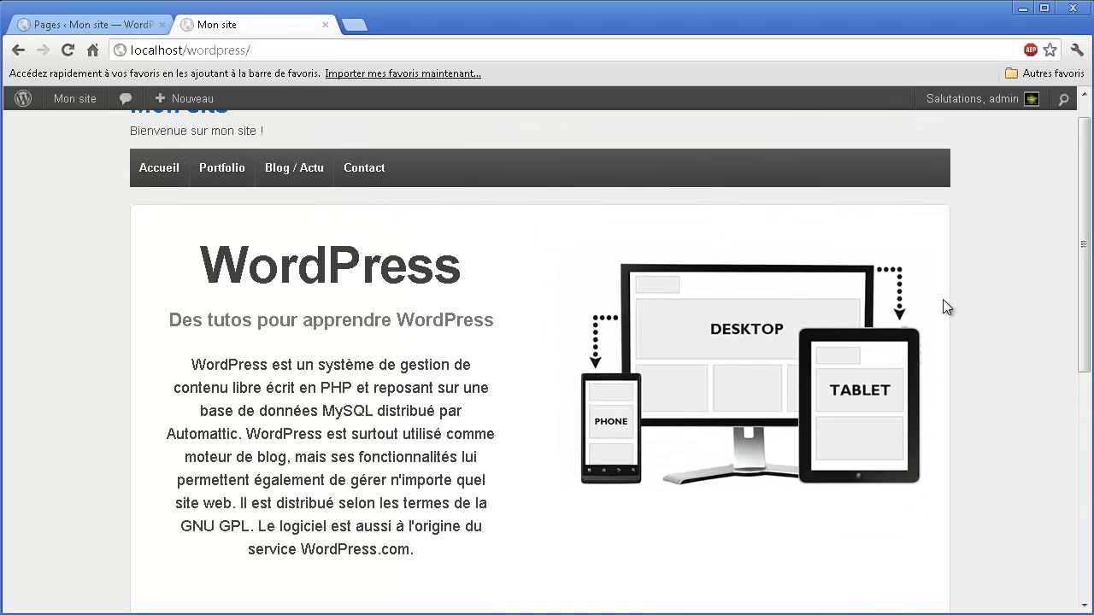
scroll(402, 193, "up", 1)
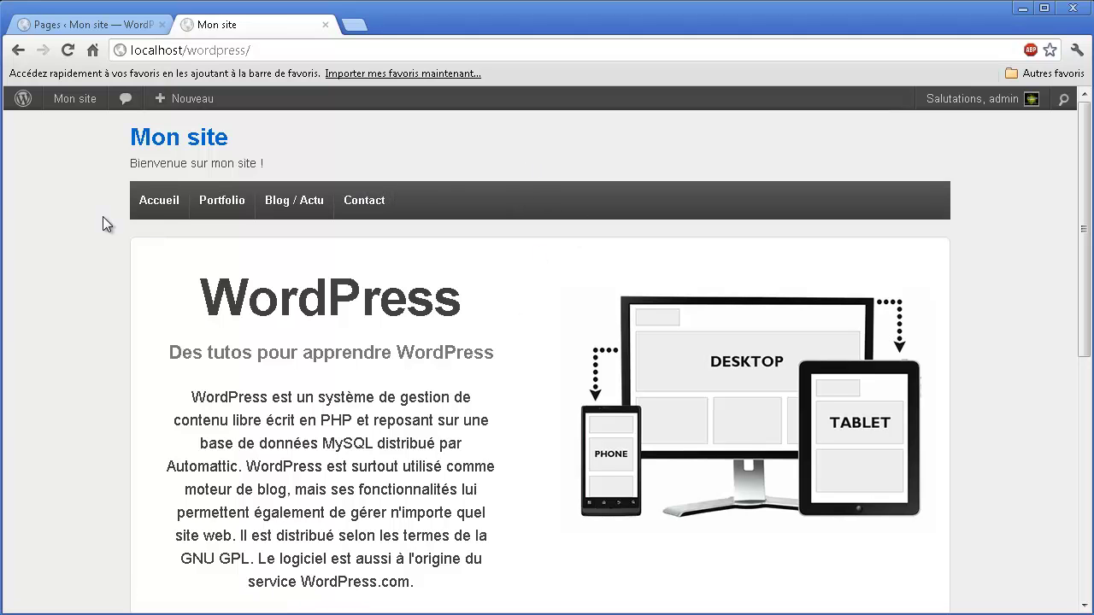
mouse_move(218, 209)
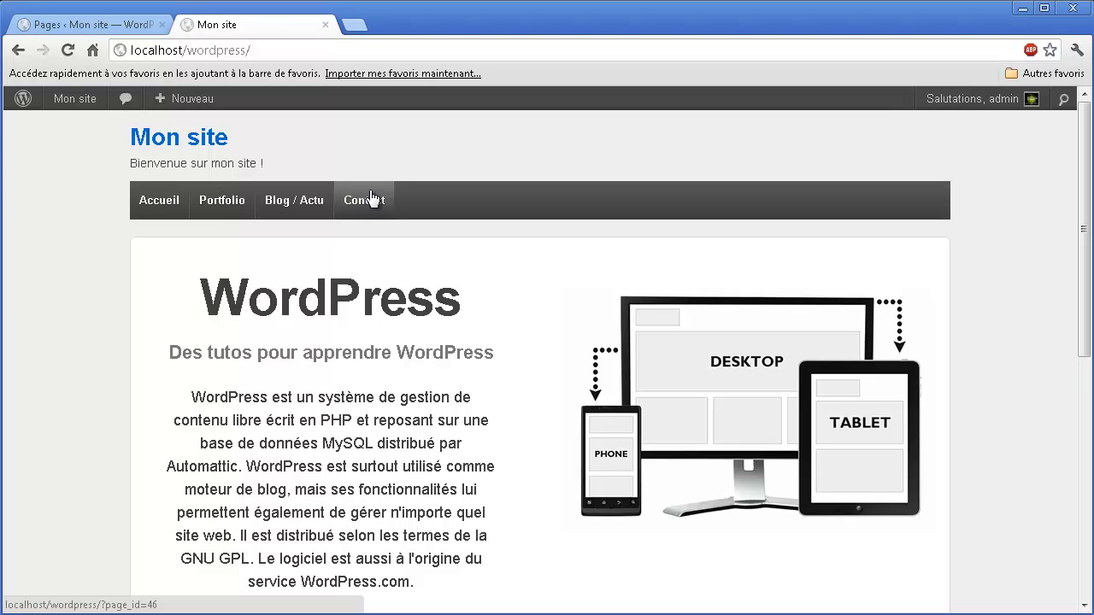
scroll(390, 371, "down", 5)
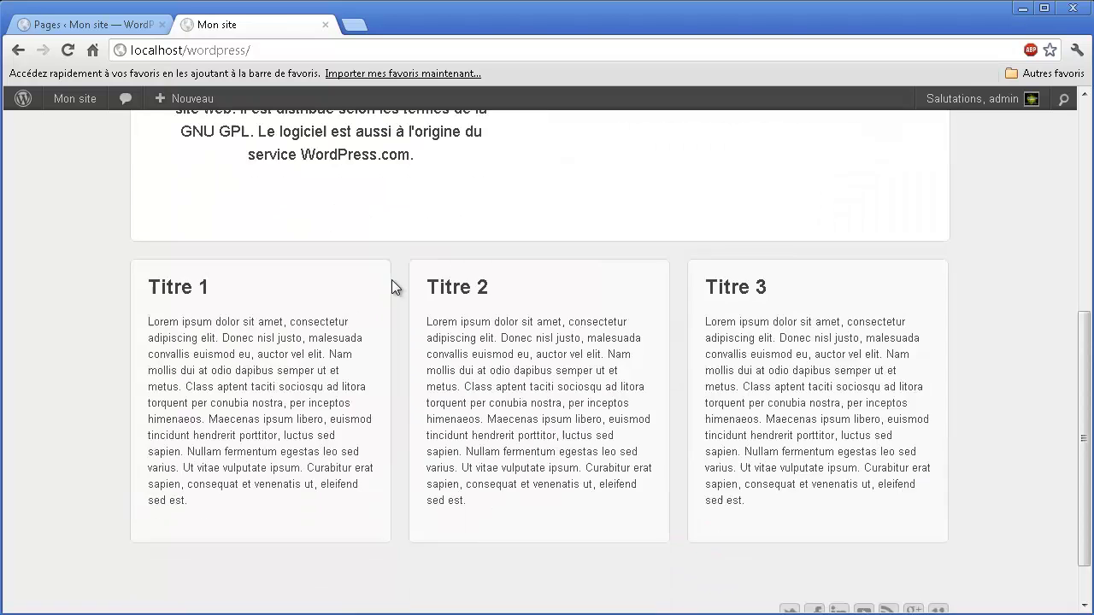
scroll(394, 282, "up", 4)
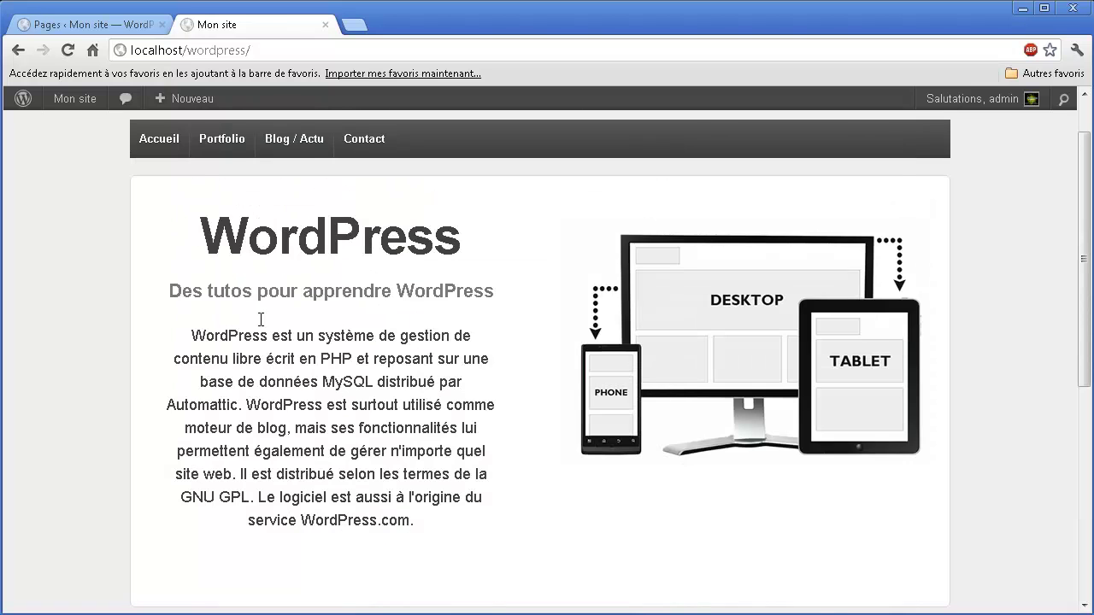
scroll(279, 315, "up", 1)
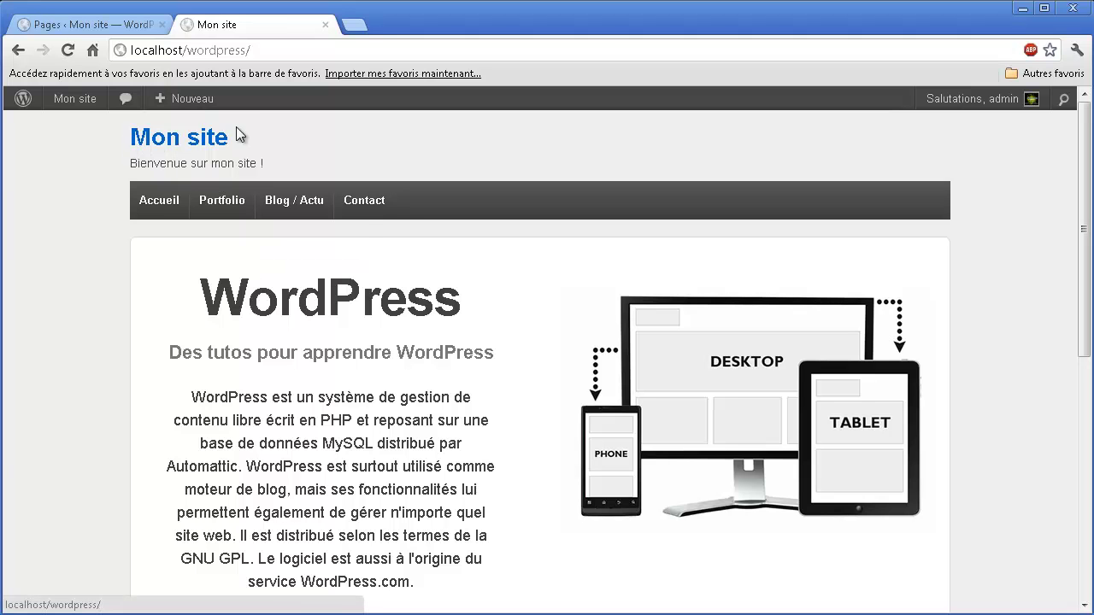
- Open the Responsive theme's options in the admin and expand the theme elements, logo and "Page d'accueil" sections
left_click(120, 26)
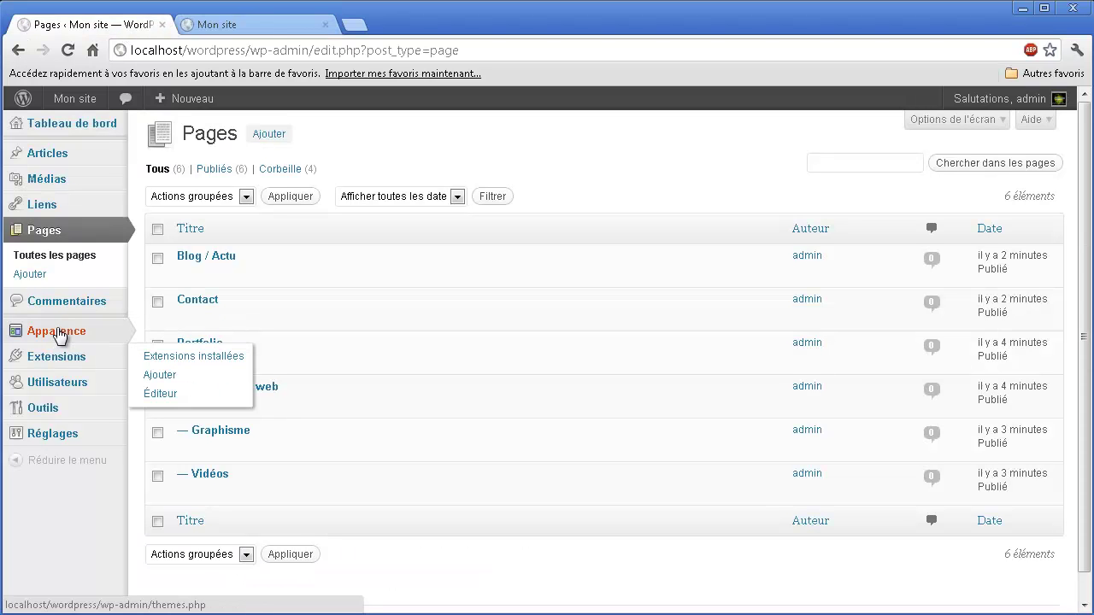
mouse_move(64, 332)
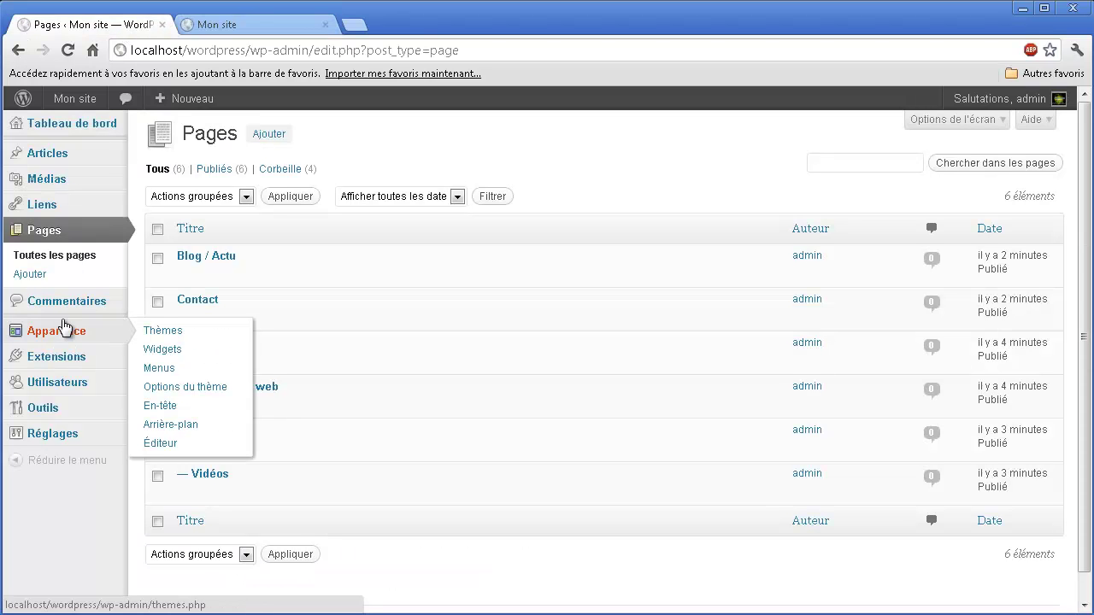
left_click(157, 389)
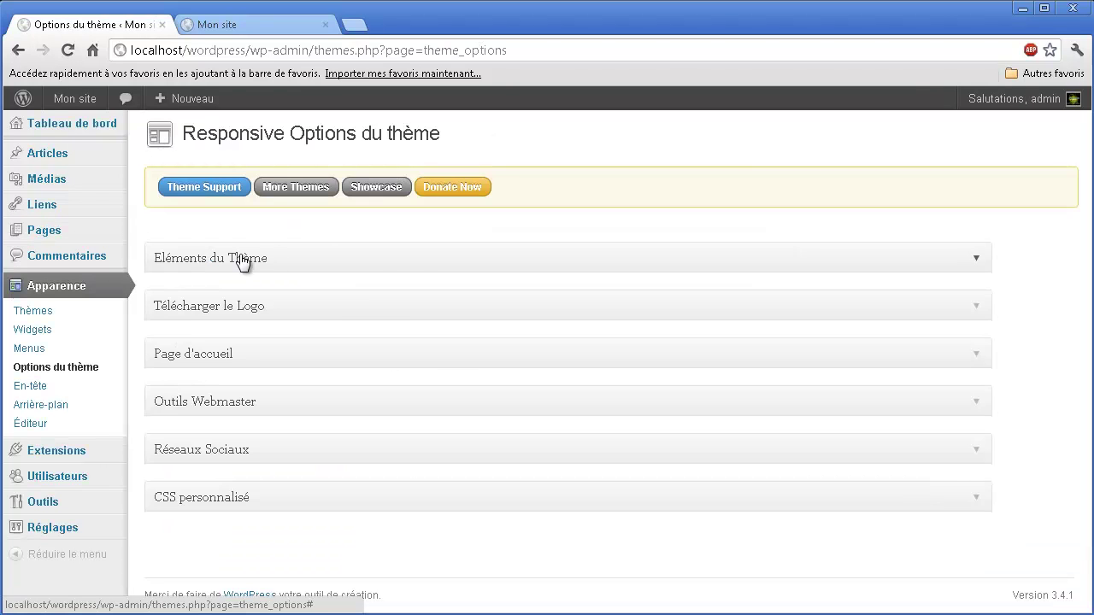
left_click(243, 262)
left_click(225, 445)
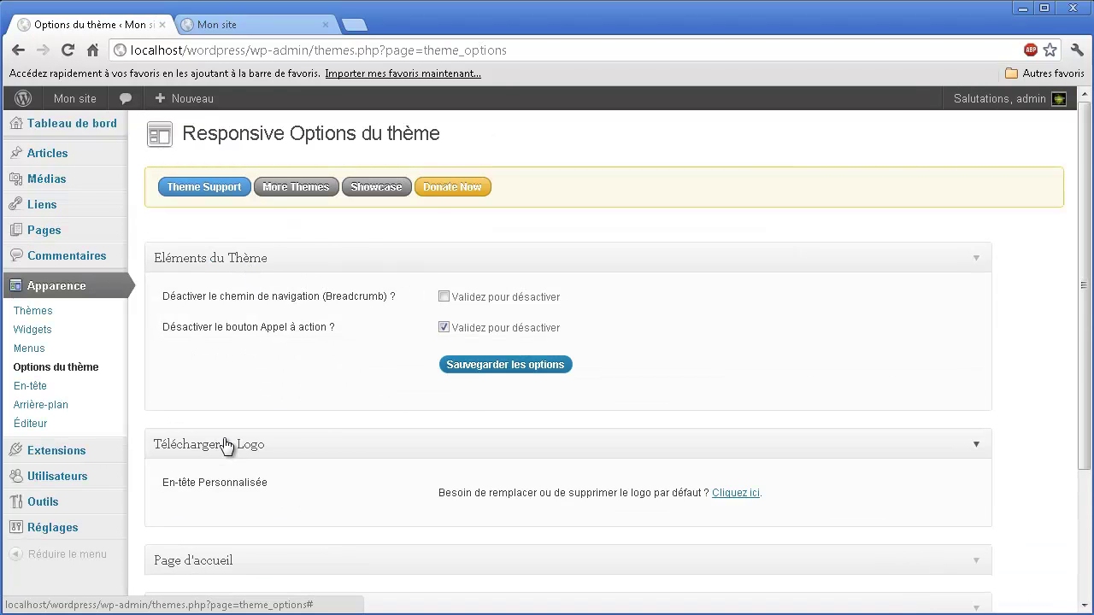
scroll(342, 418, "down", 1)
left_click(191, 479)
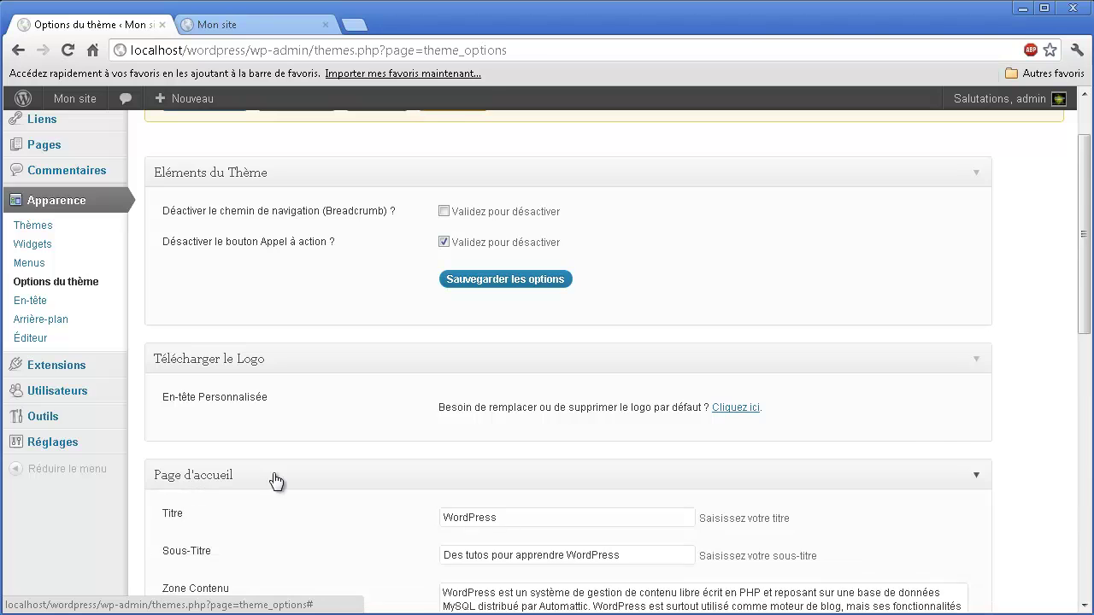
scroll(402, 432, "down", 2)
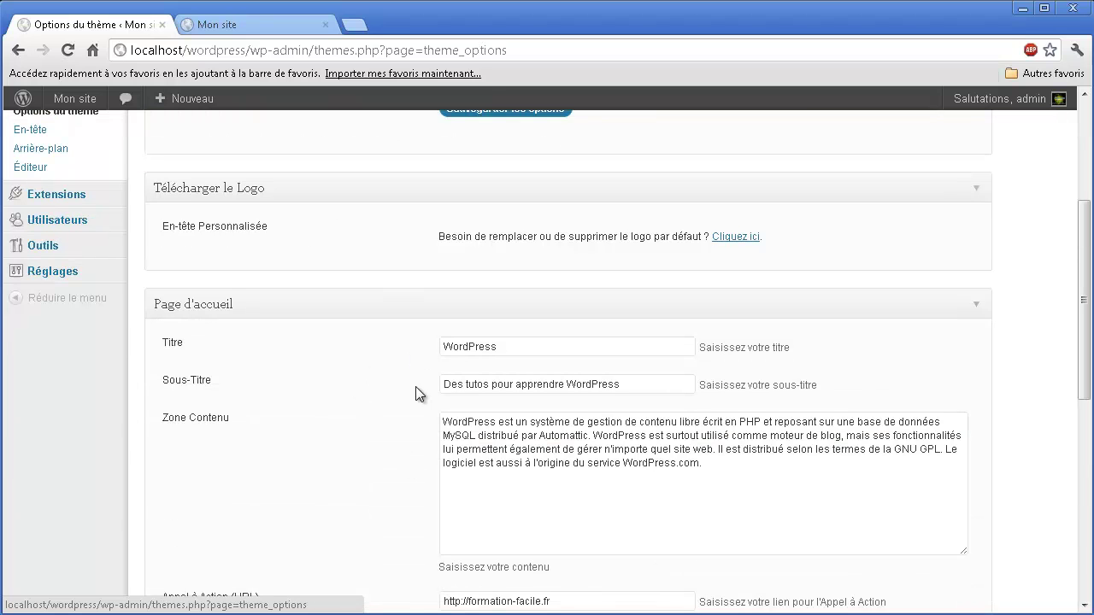
- Set the home page title to "Mon portfolio" and its subtitle to "Toutes mes réalisations"
left_click(513, 348)
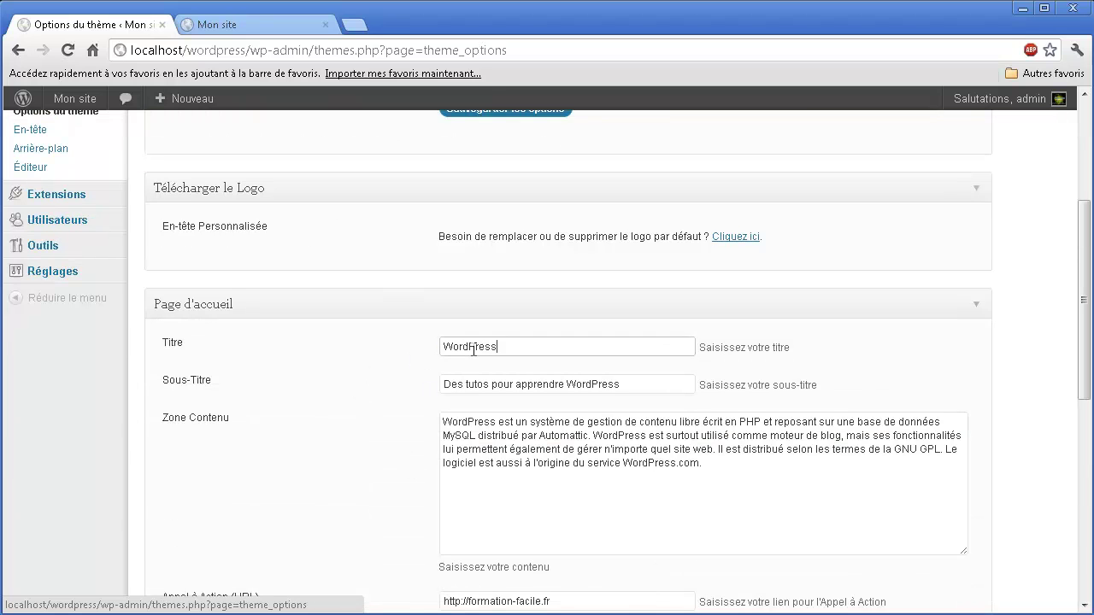
double_click(472, 348)
type("Mo")
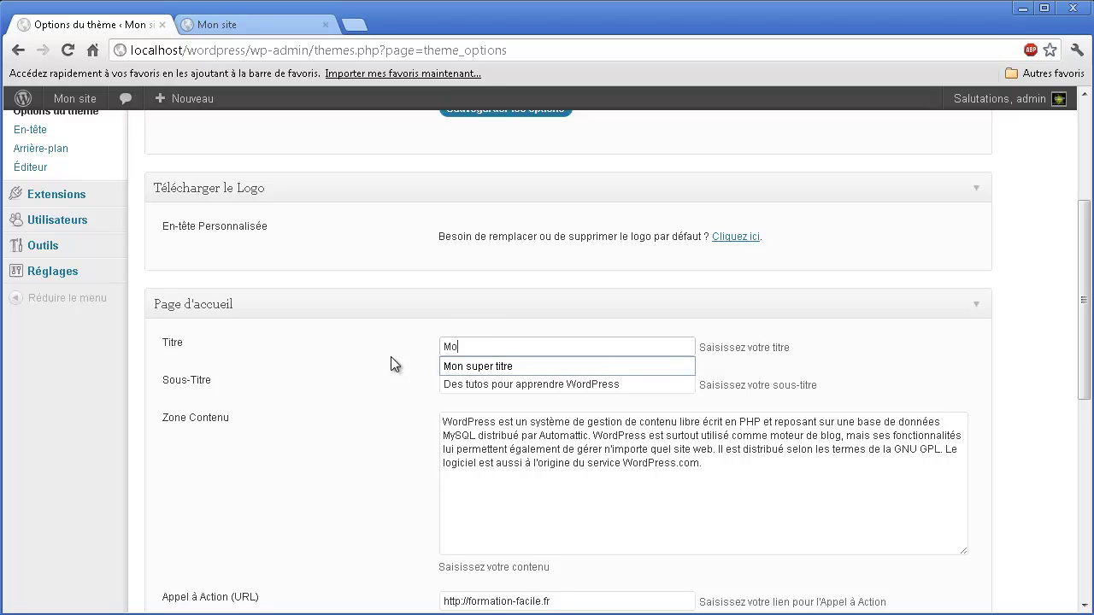
type("n portfolio")
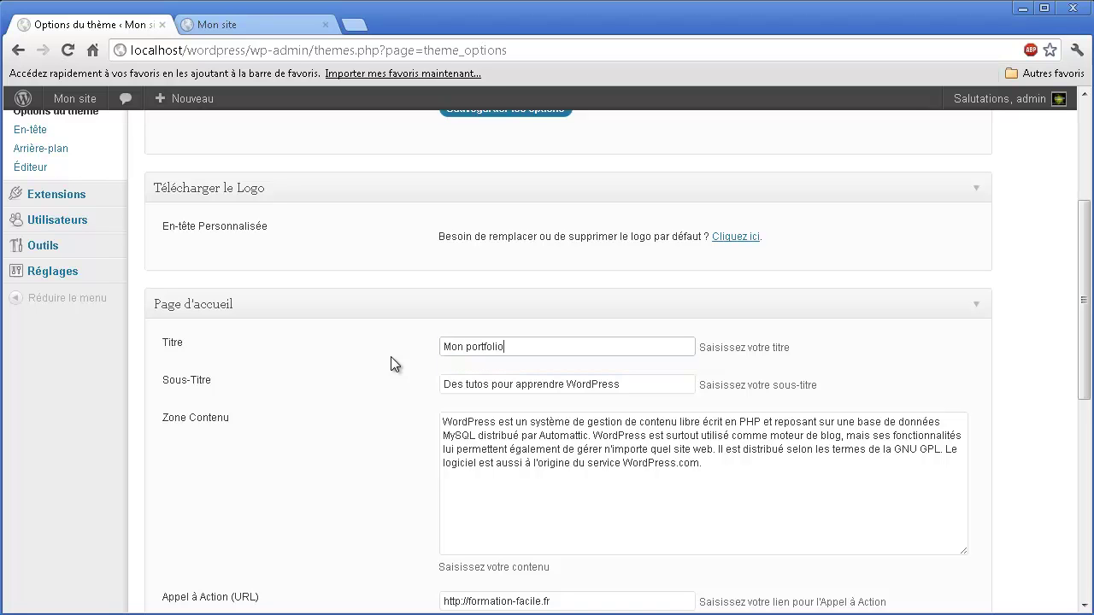
key("Tab")
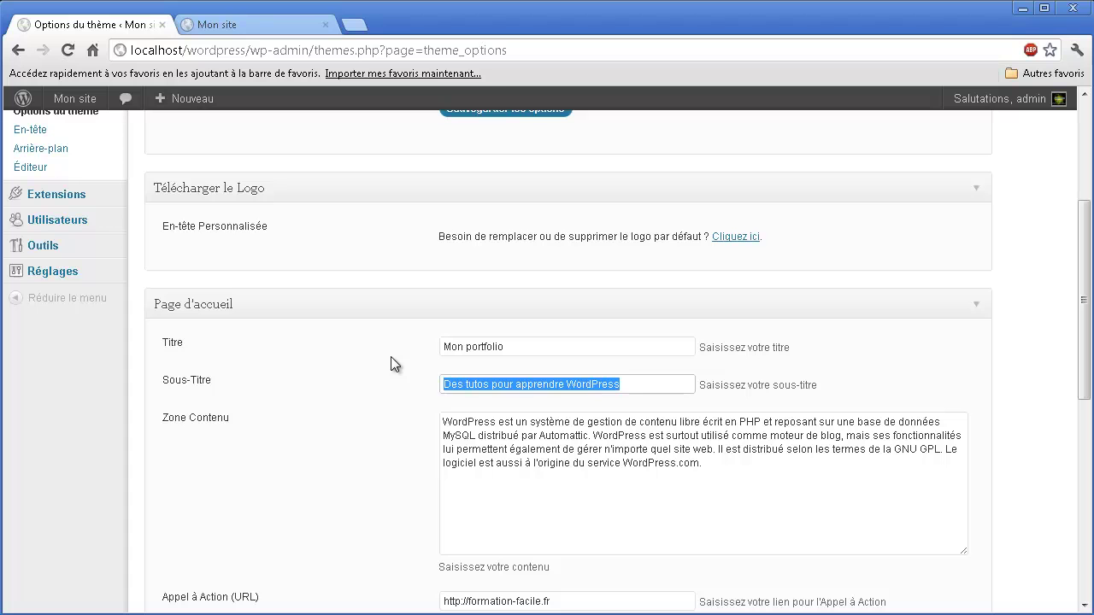
type("Tout")
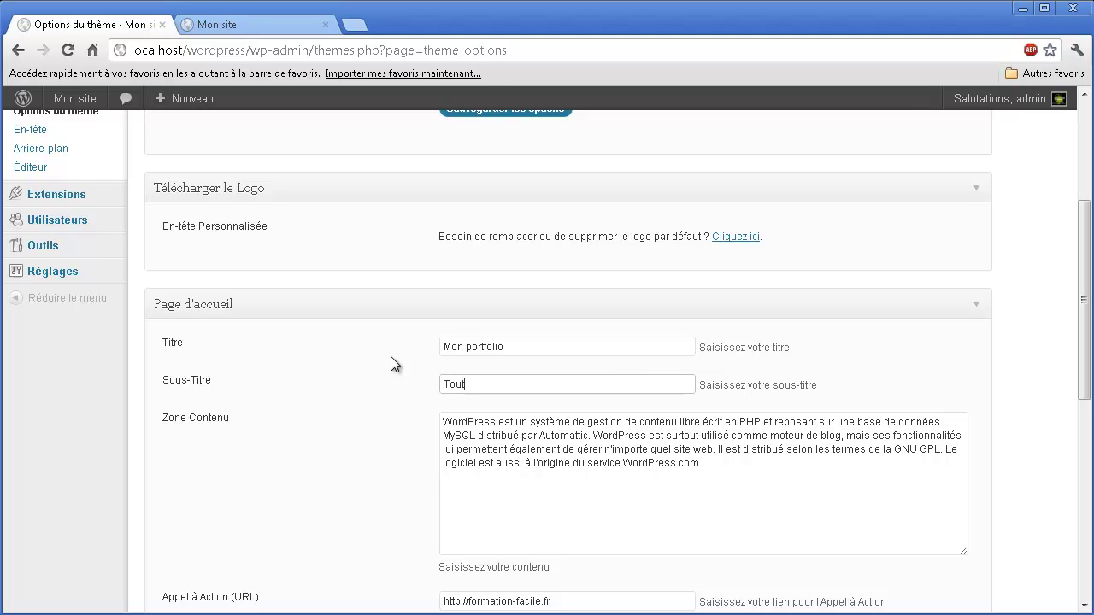
type("es mes réalisations")
- Go over the remaining home page fields and save the theme options
scroll(511, 422, "down", 2)
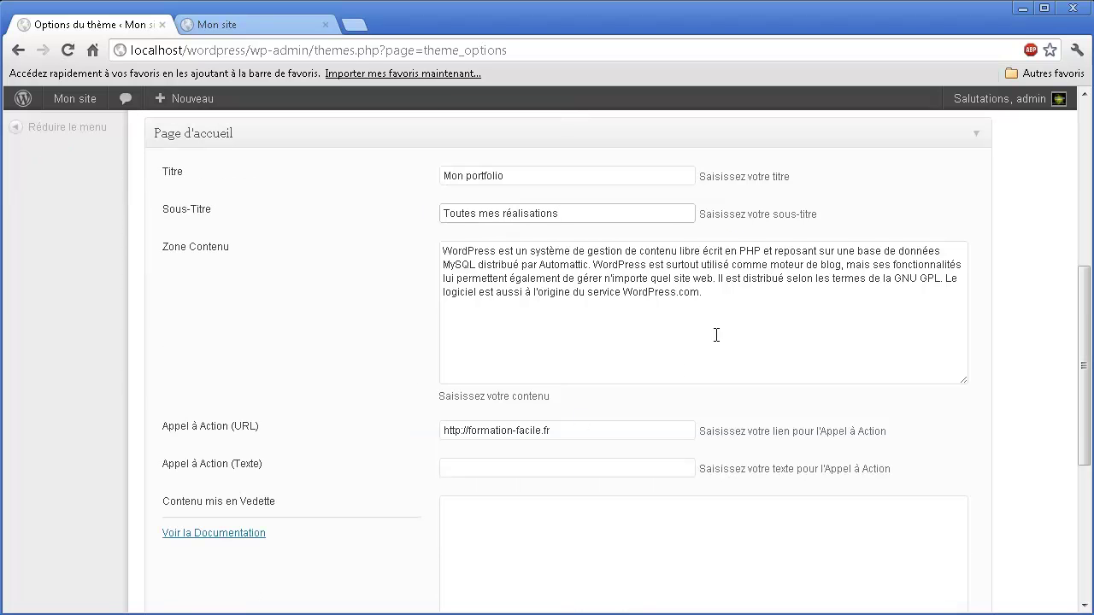
left_click_drag(705, 300, 426, 252)
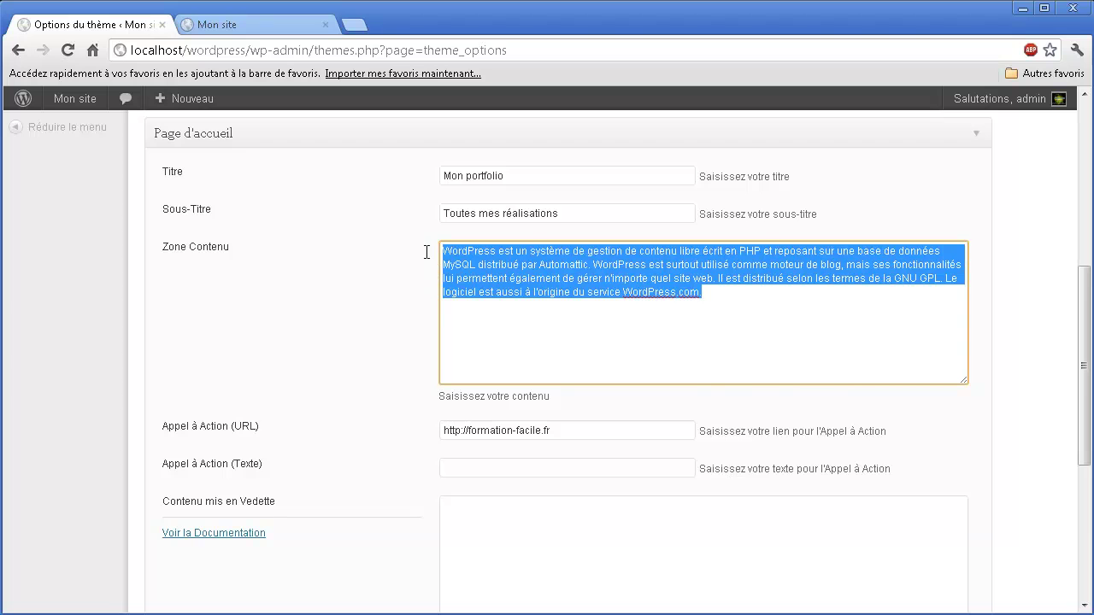
scroll(401, 268, "down", 2)
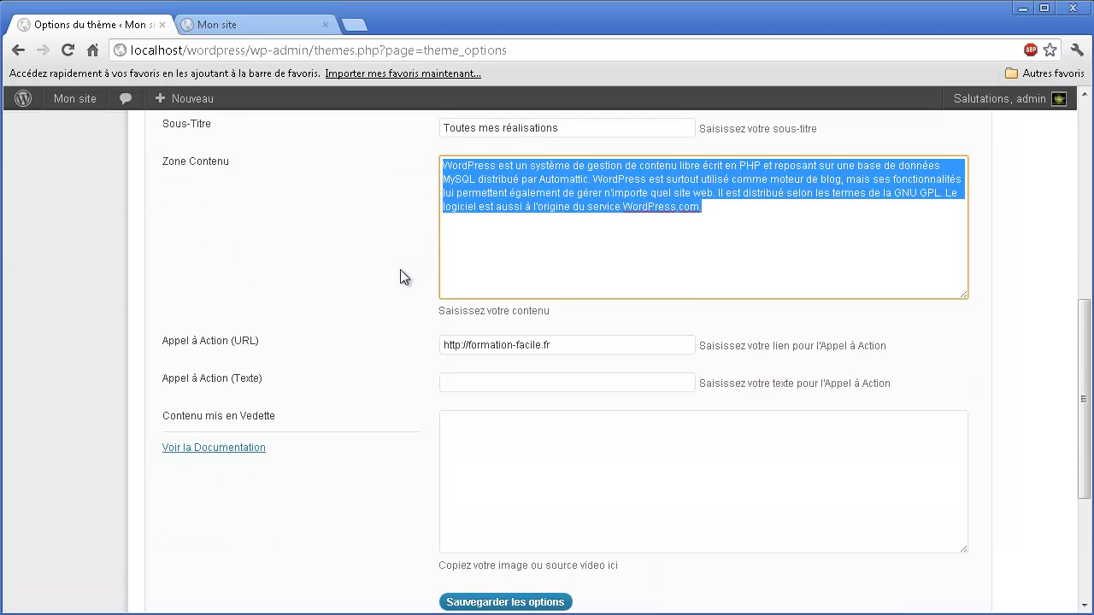
left_click(522, 517)
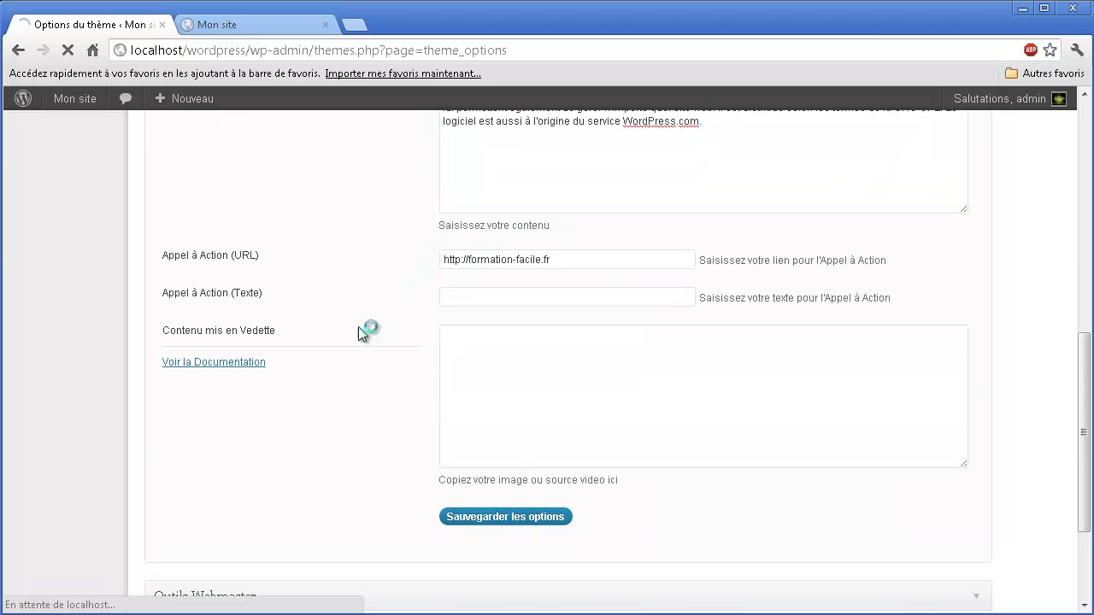
- Reload the site's front page and check the featured title and subtitle
left_click(240, 24)
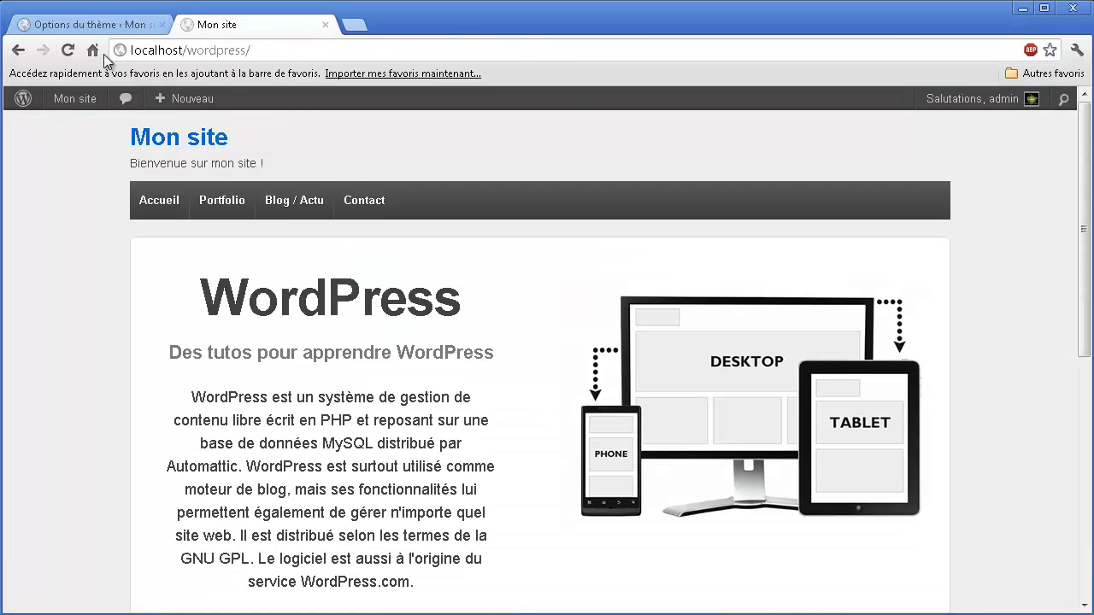
left_click(67, 49)
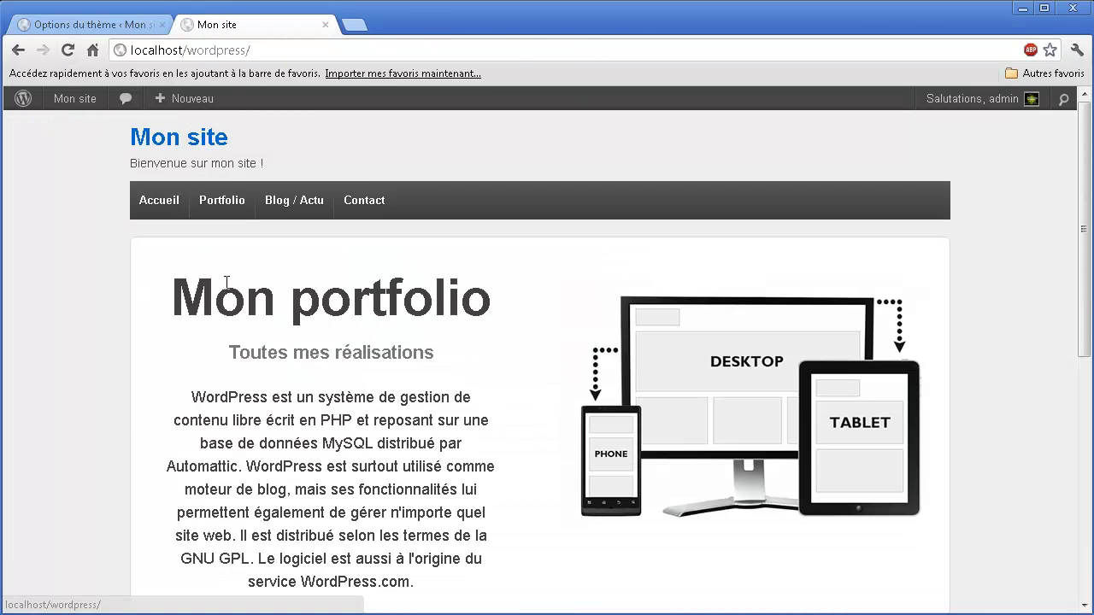
left_click_drag(220, 290, 382, 290)
left_click_drag(251, 352, 444, 344)
- Open the customizer for the active Responsive theme from the admin and expand its site title and description settings
left_click(117, 29)
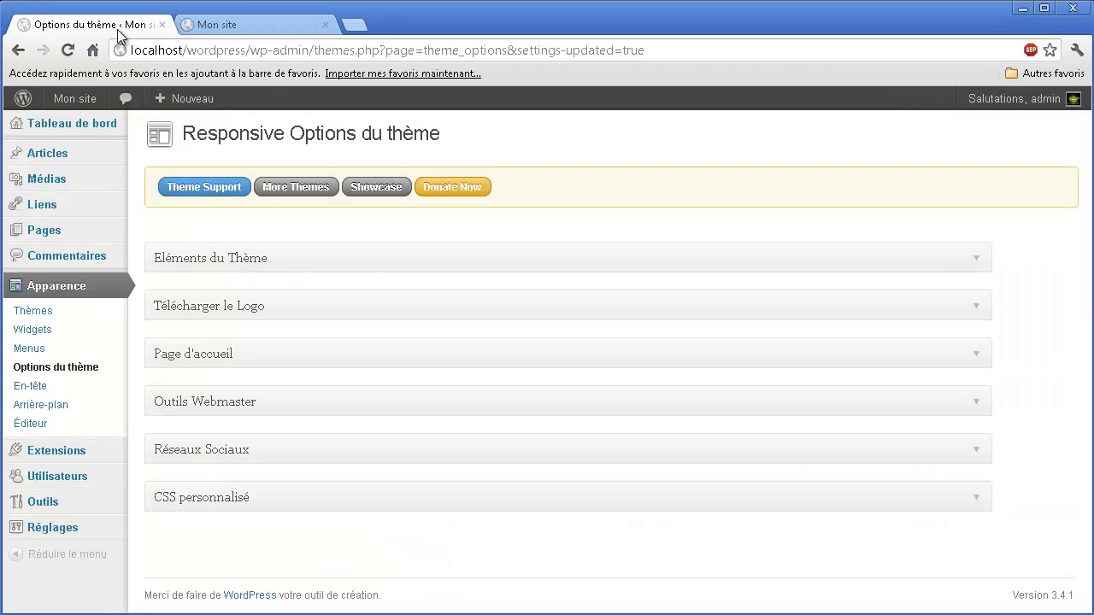
left_click(41, 311)
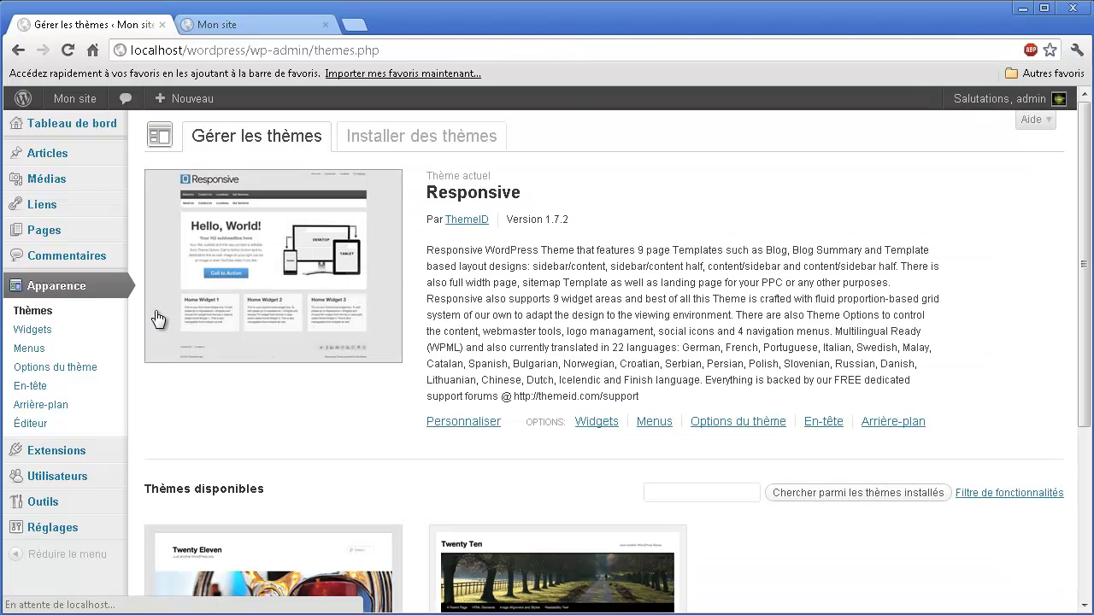
left_click(450, 428)
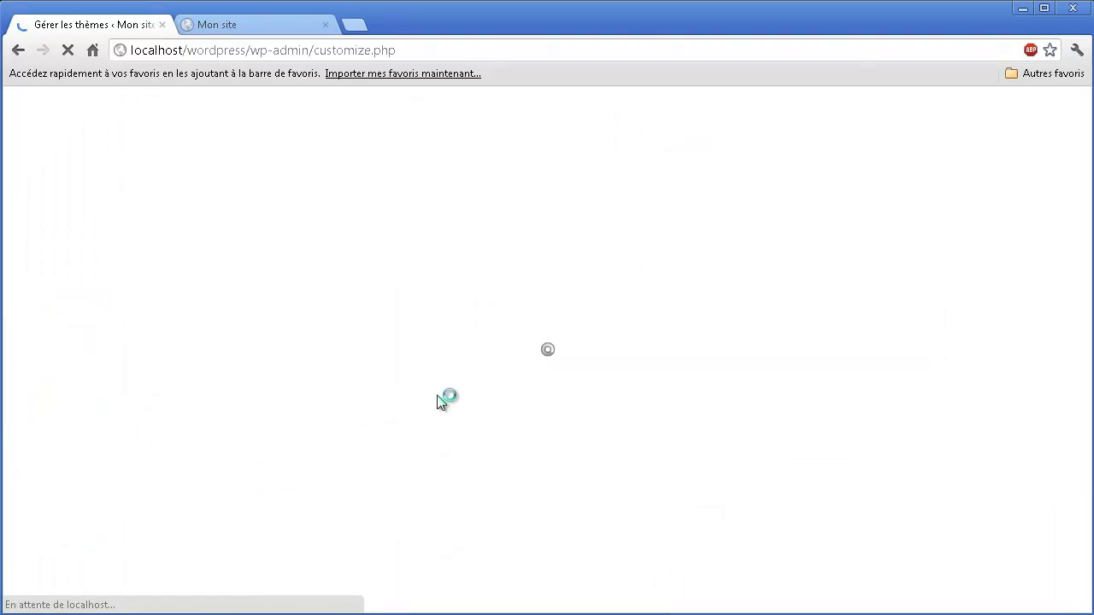
left_click(133, 224)
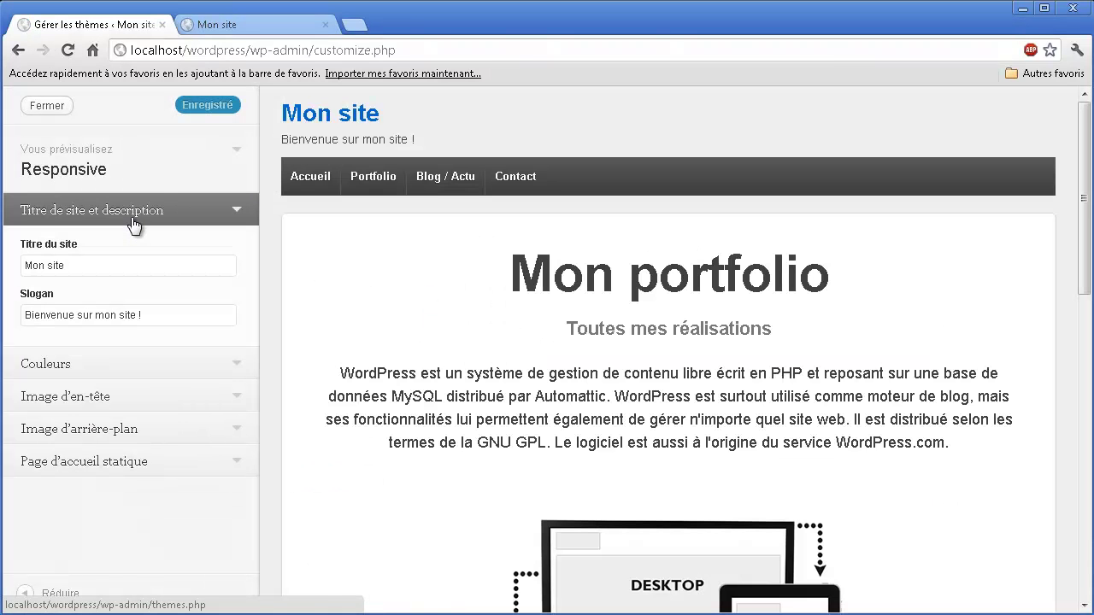
- Set the site title to "Création geek !" and the slogan to "Le site d'un geek", and publish the changes
triple_click(98, 265)
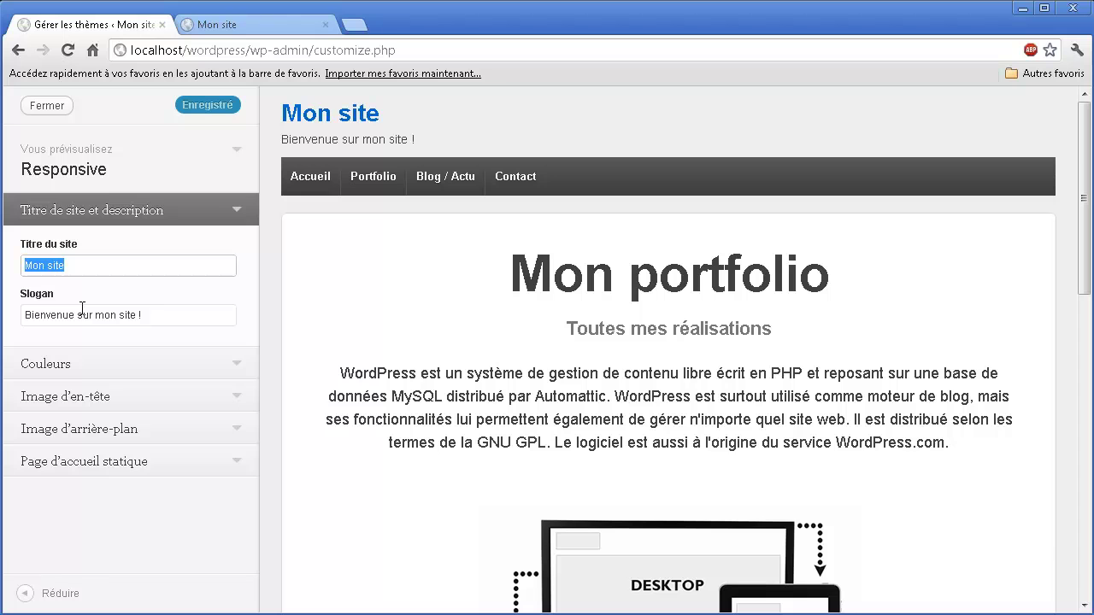
type("Créa")
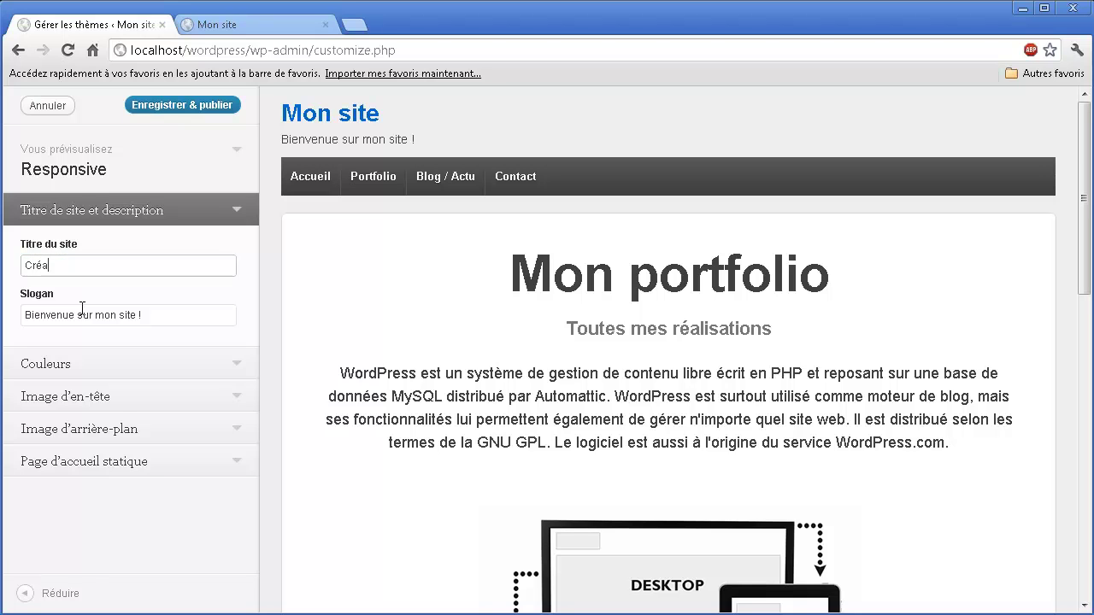
type("tion geek !")
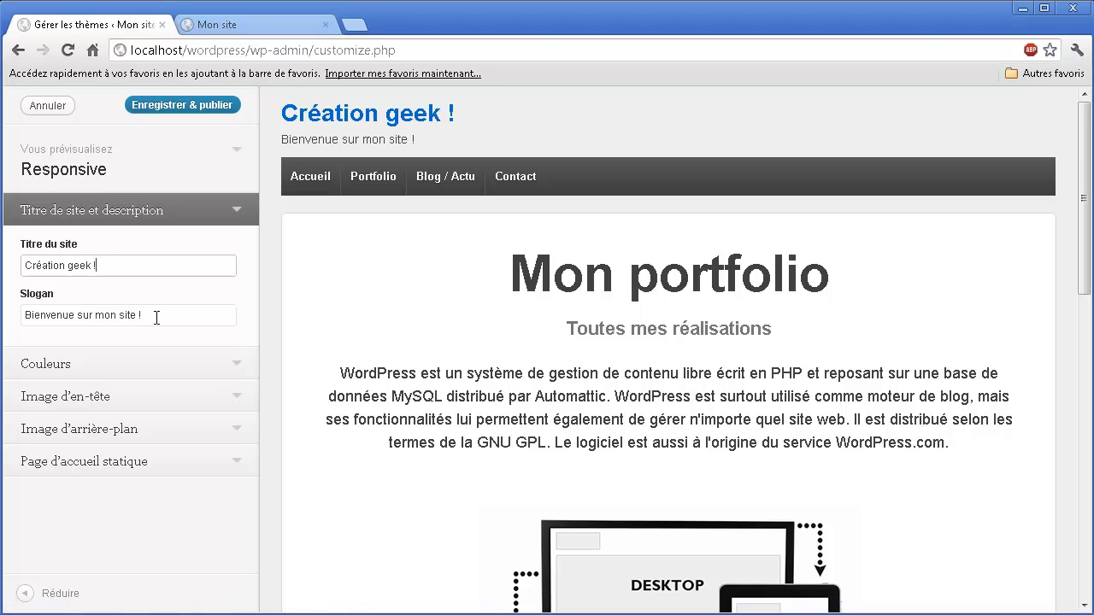
left_click_drag(154, 315, 7, 326)
type("Le site d'un geek")
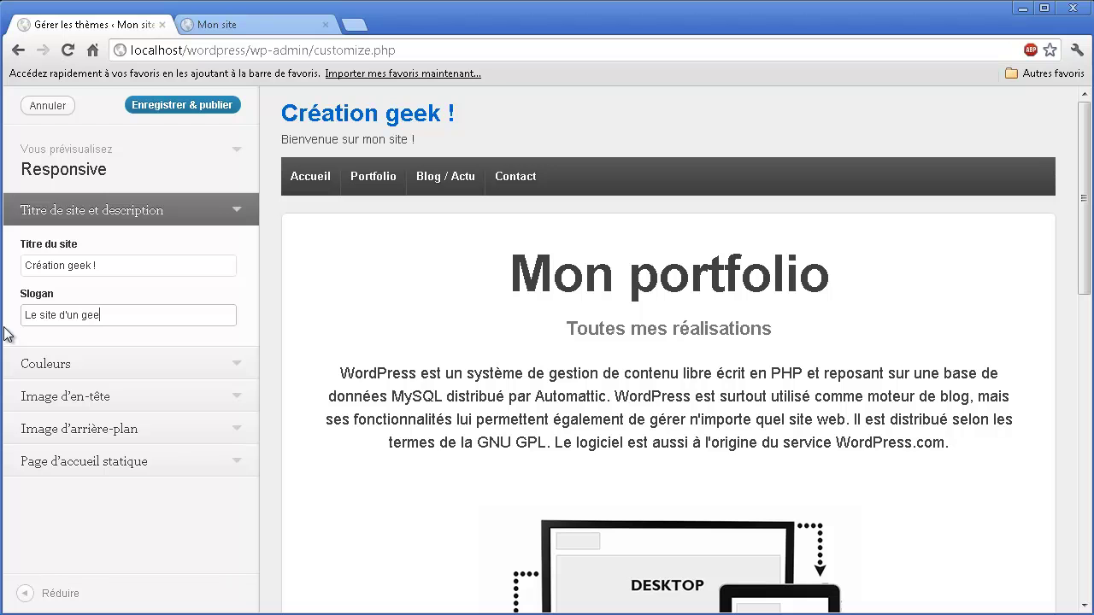
left_click(202, 104)
- Reload the front page and check the site title, slogan and the three text boxes
left_click(205, 25)
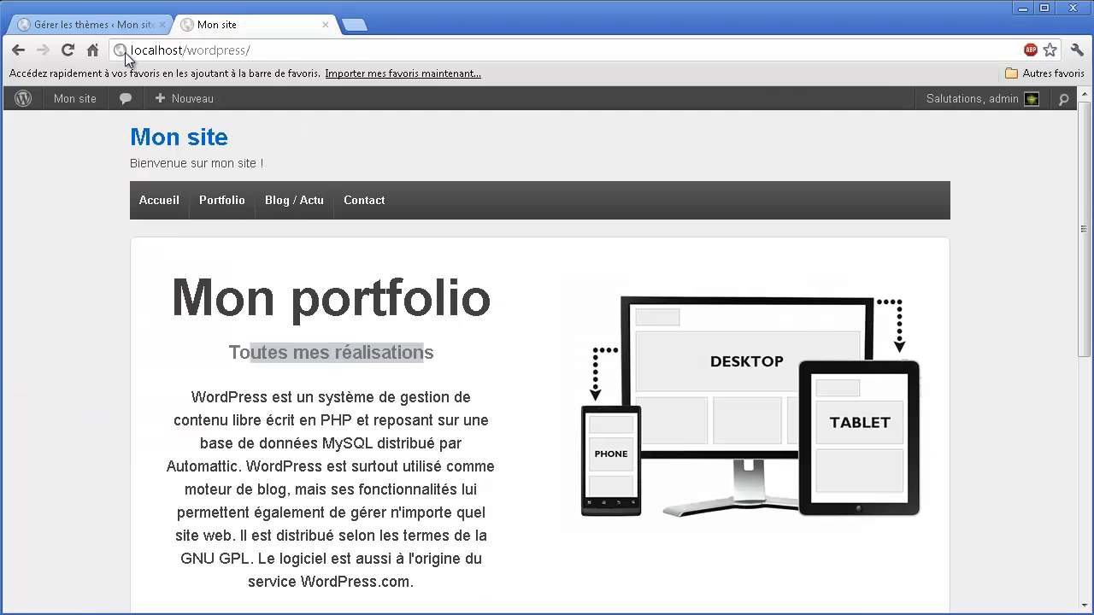
left_click(68, 50)
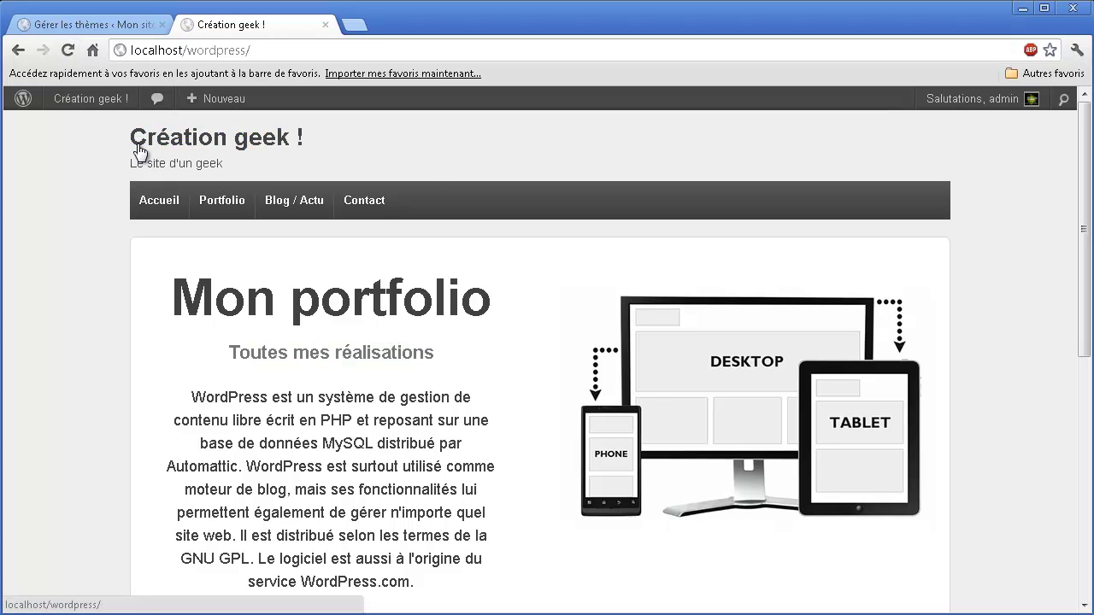
scroll(341, 291, "down", 5)
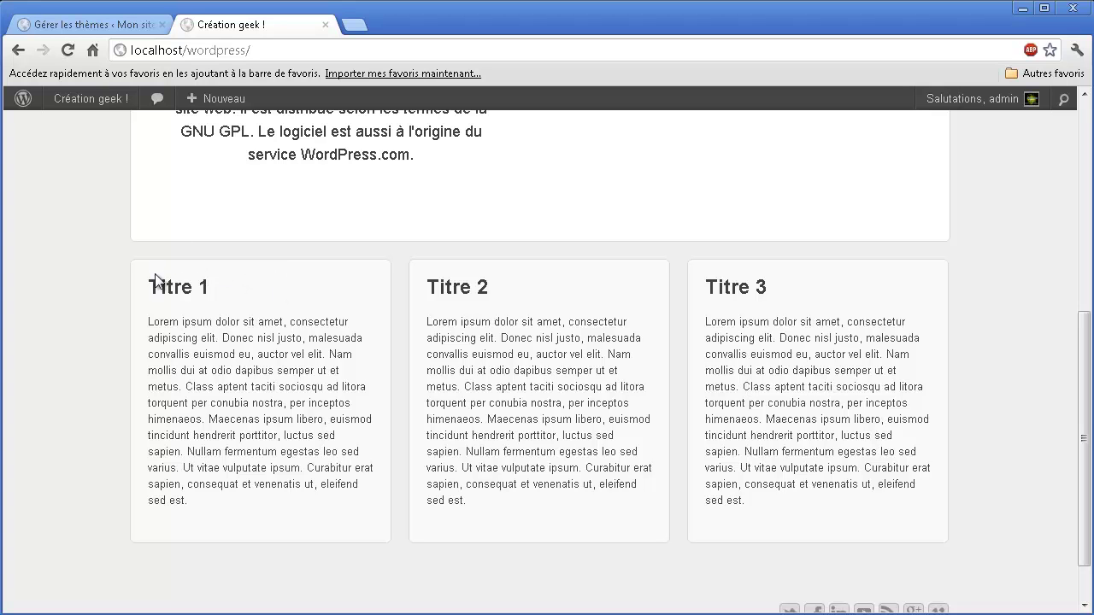
- Examine the placeholder titles of the three text boxes on the front page
left_click_drag(150, 281, 214, 296)
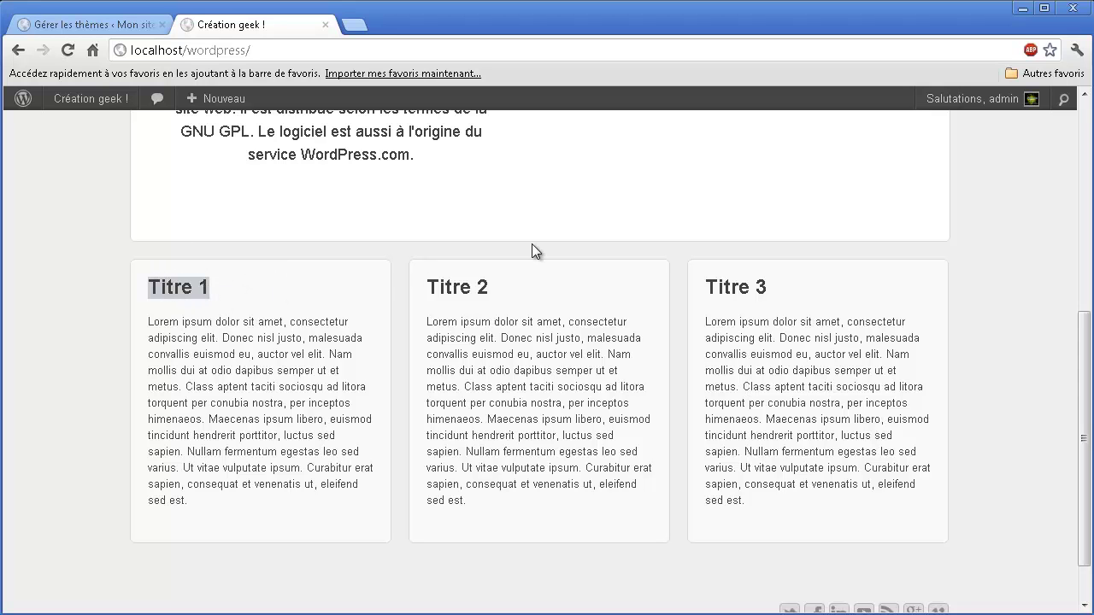
left_click_drag(420, 283, 494, 287)
left_click_drag(703, 284, 809, 283)
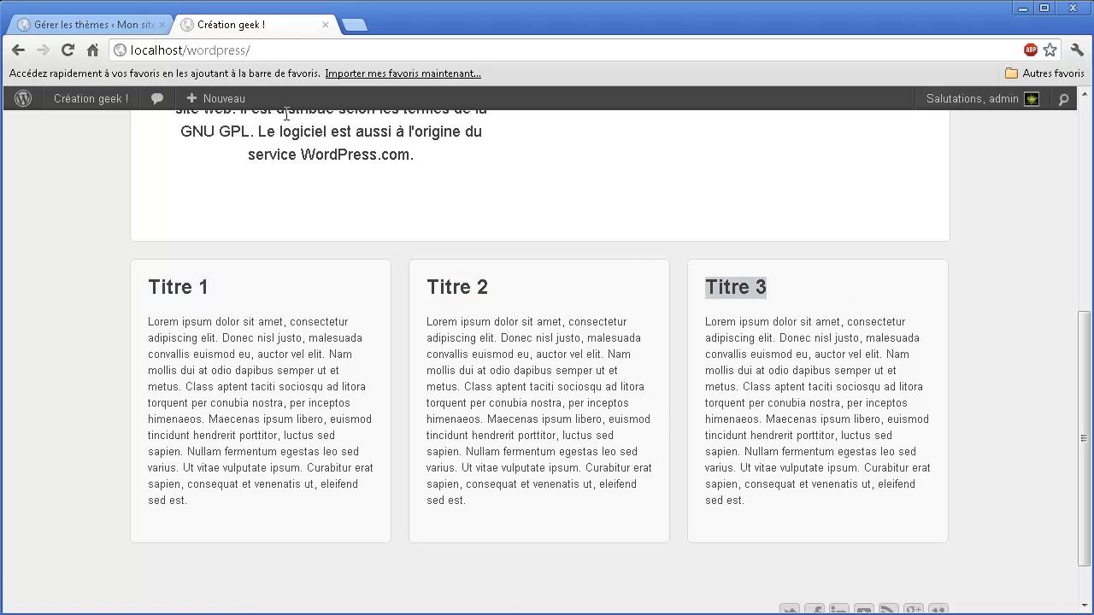
- Leave the customizer, go to the widget management page and open the text widget in the Accueil Widget 1 area
left_click(120, 17)
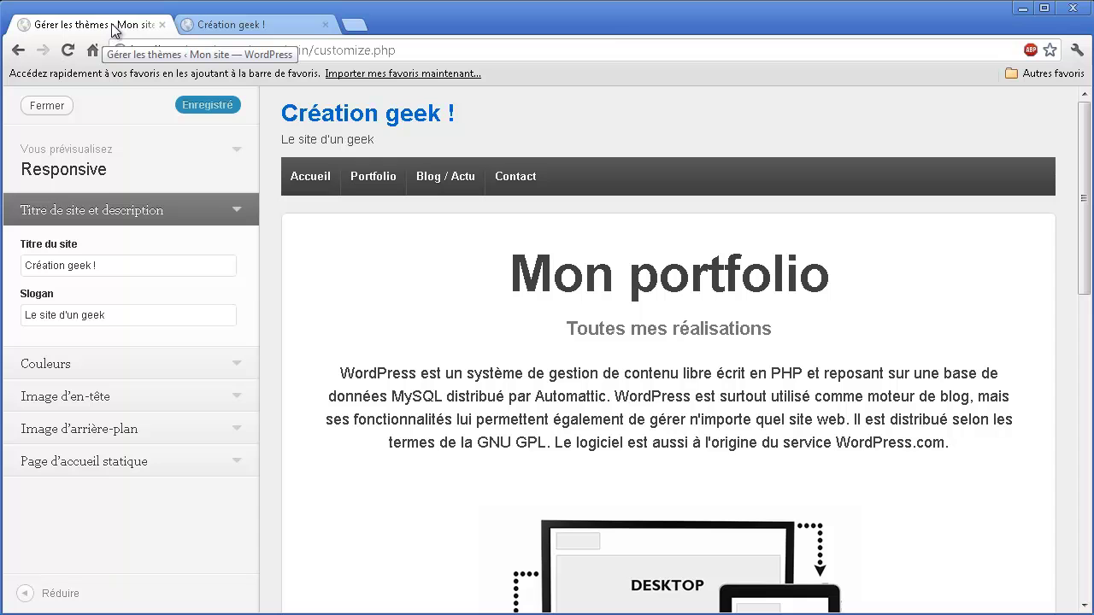
left_click(38, 106)
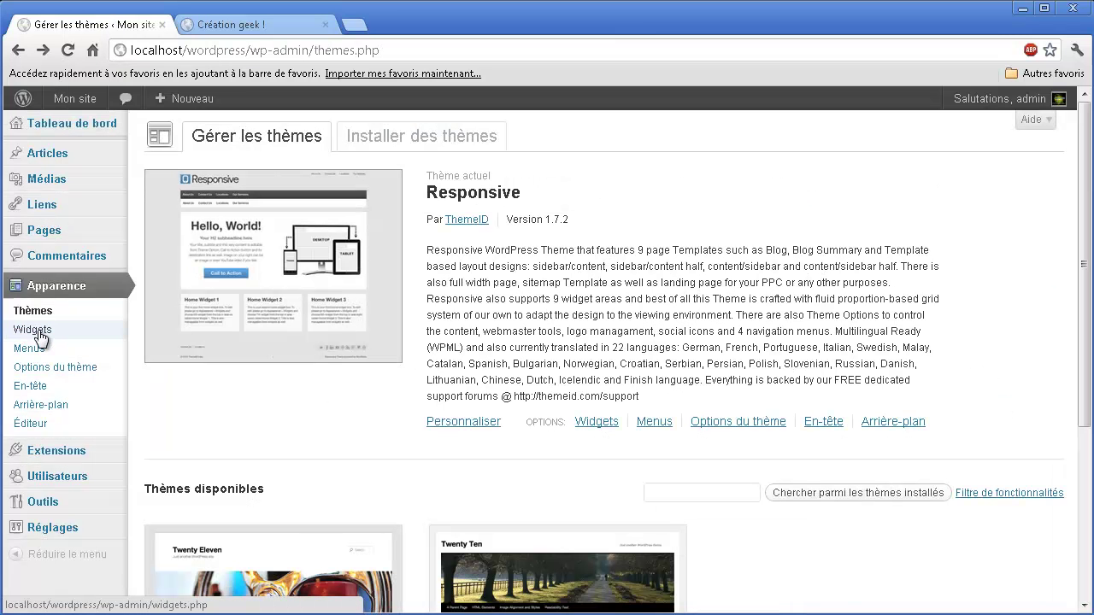
left_click(52, 368)
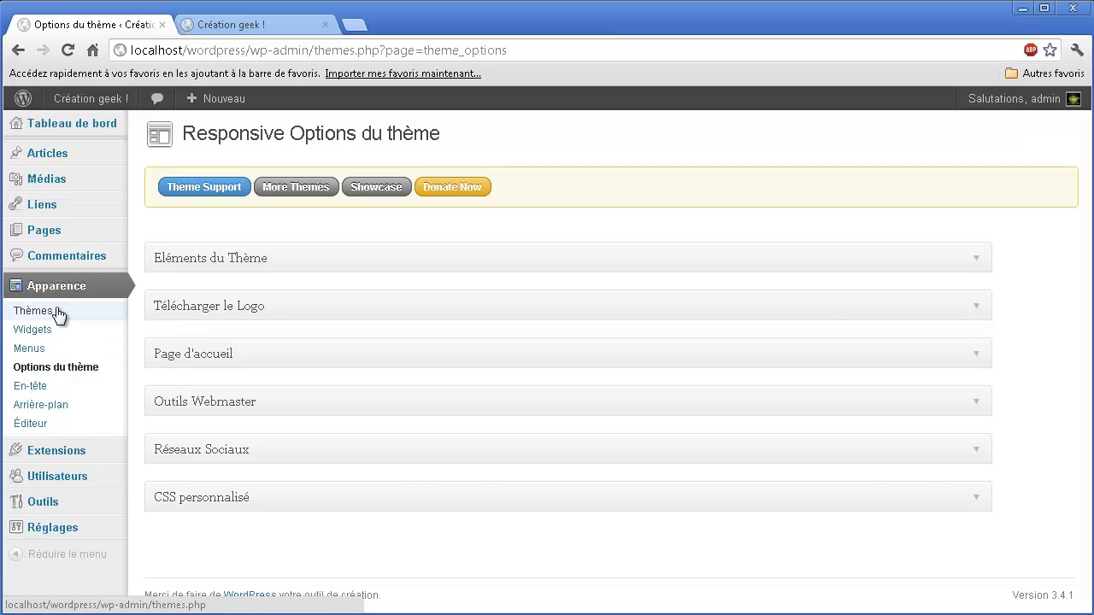
left_click(35, 329)
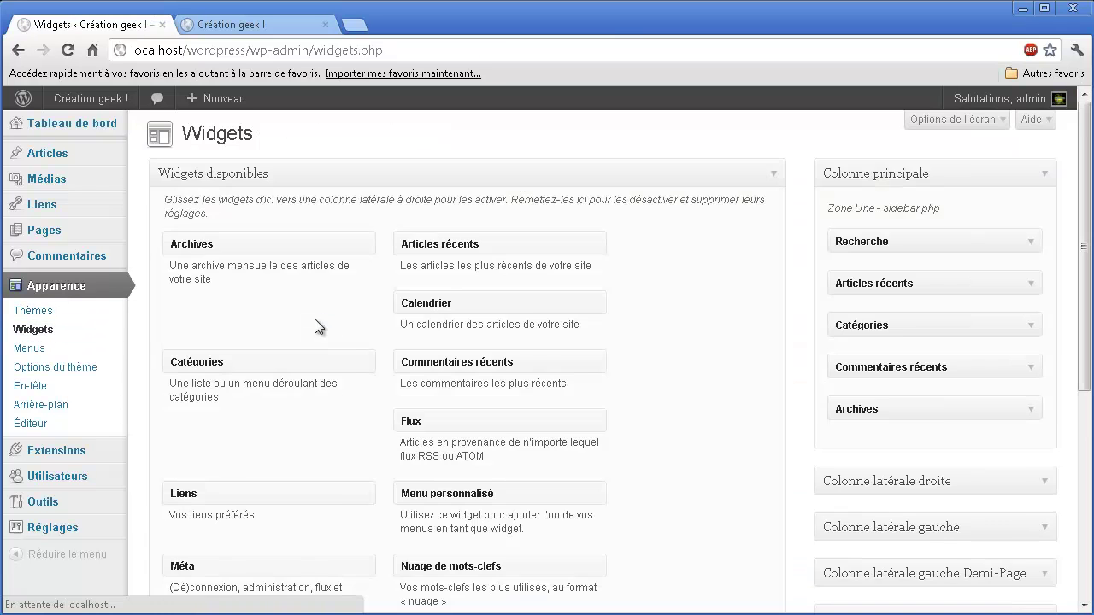
scroll(669, 346, "down", 3)
scroll(670, 346, "down", 2)
left_click(904, 307)
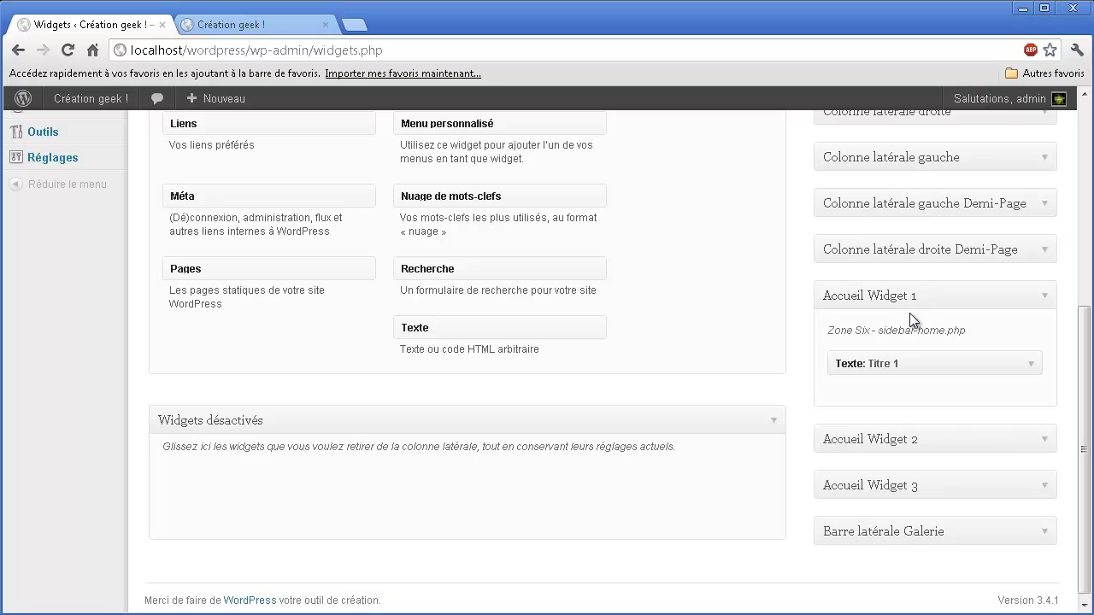
left_click(1033, 365)
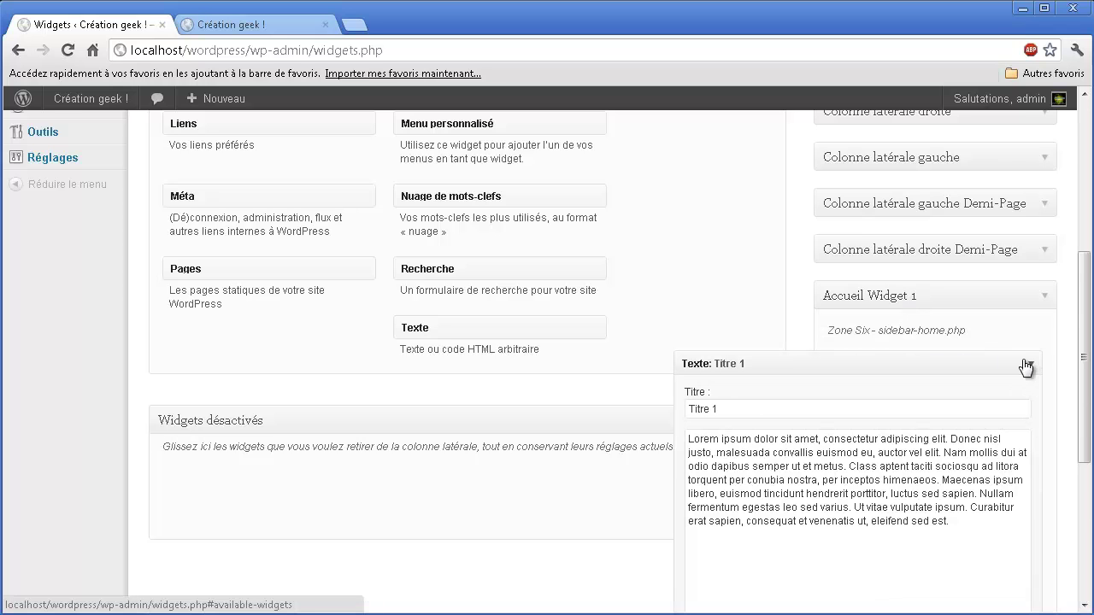
scroll(983, 376, "down", 1)
scroll(980, 379, "down", 1)
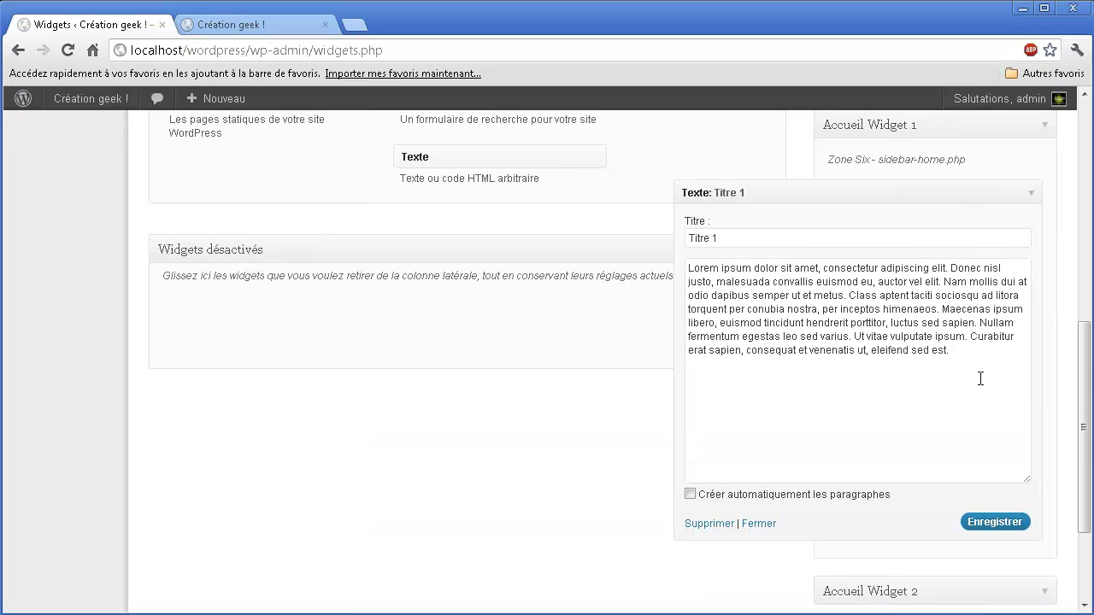
- Set the title of the Accueil Widget 1 text widget to "Mon parcours"
left_click_drag(753, 240, 665, 234)
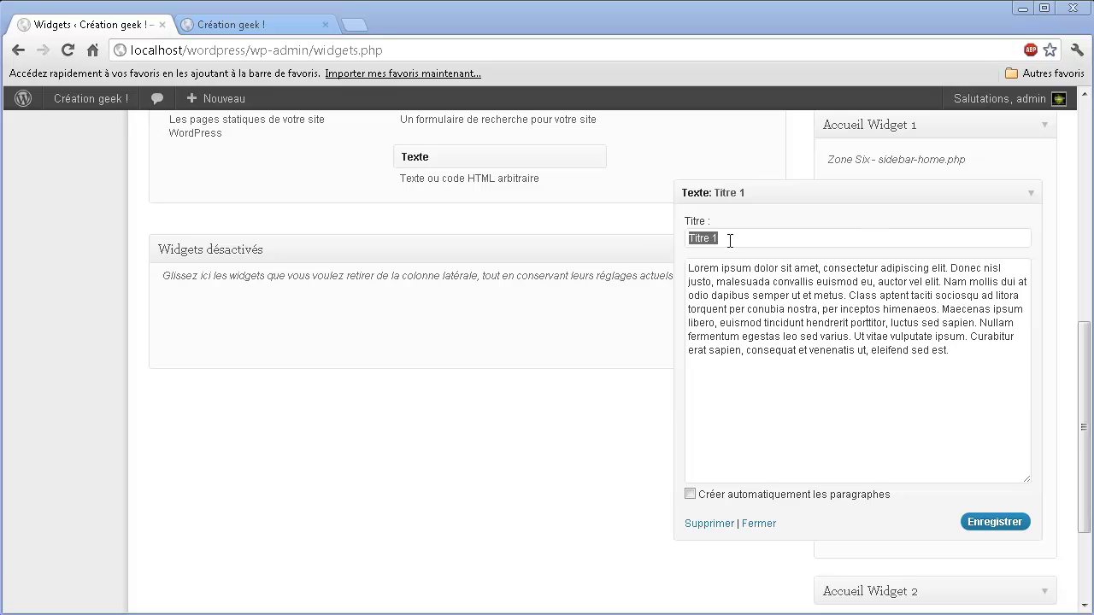
left_click_drag(727, 239, 669, 247)
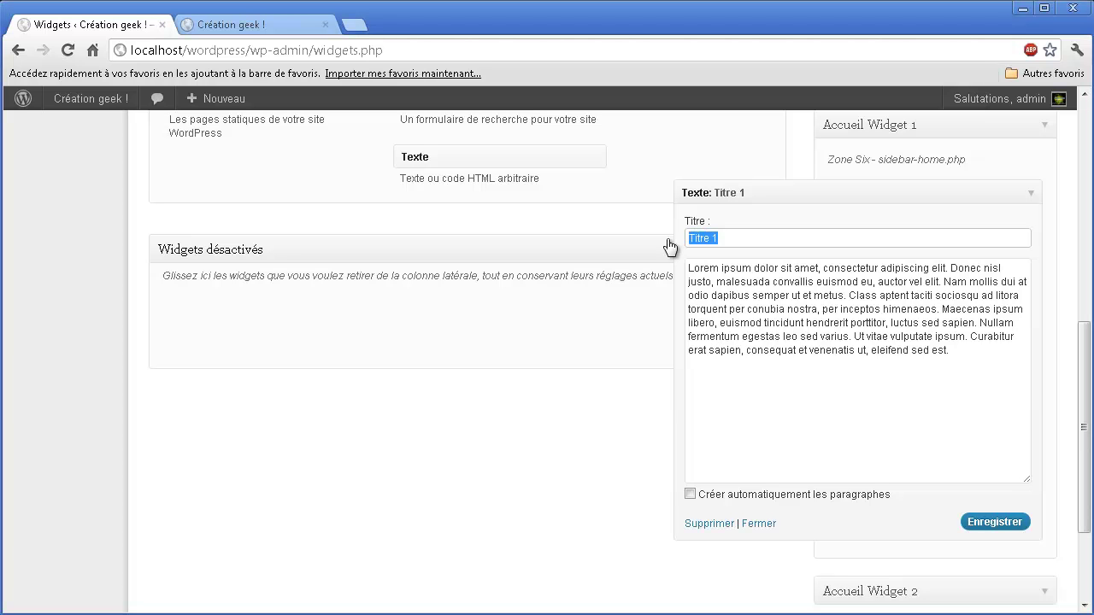
type("Parcour")
key("BackSpace")
key("BackSpace")
key("BackSpace")
key("BackSpace")
key("BackSpace")
key("BackSpace")
key("BackSpace")
type("Mon parcours")
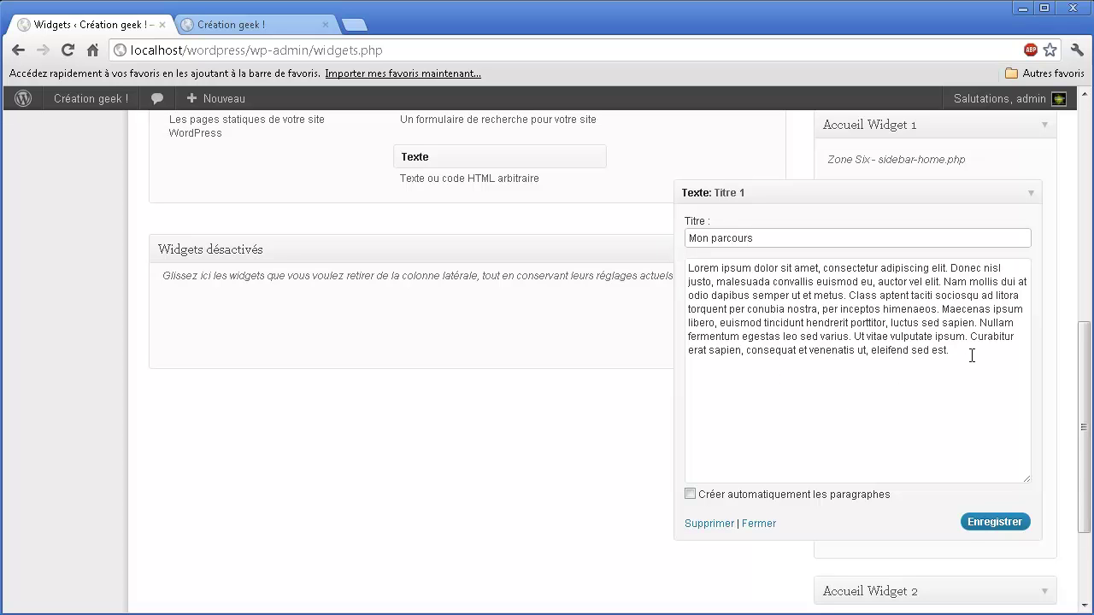
- Replace the placeholder body with a paragraph about the BAC Scientifique with mention Bien in <Année> and the DUT informatique obtained in 2007
left_click_drag(972, 354, 669, 266)
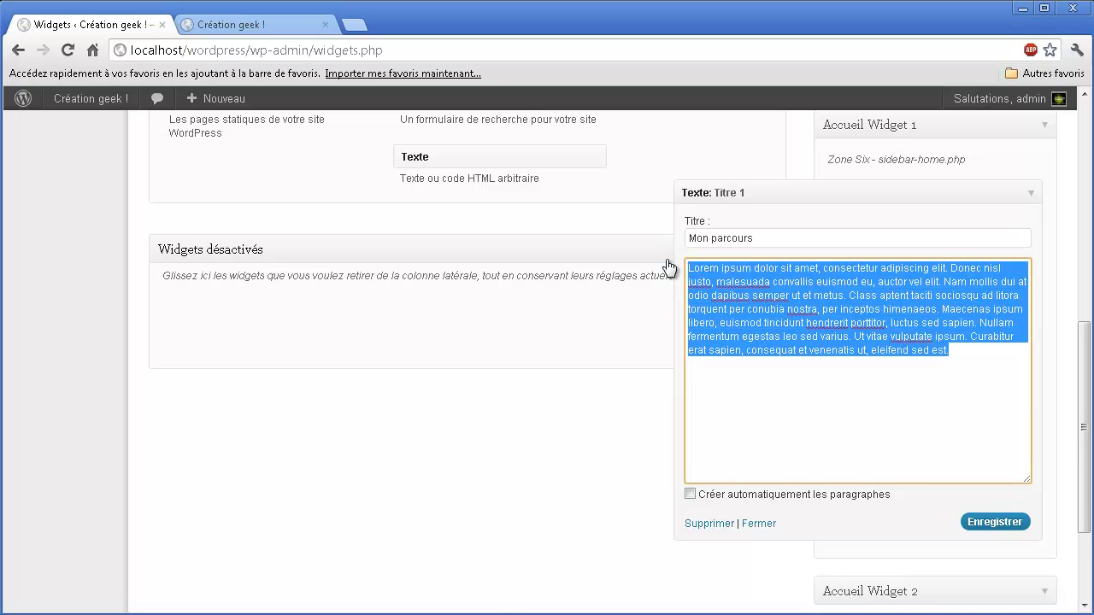
type("Après ")
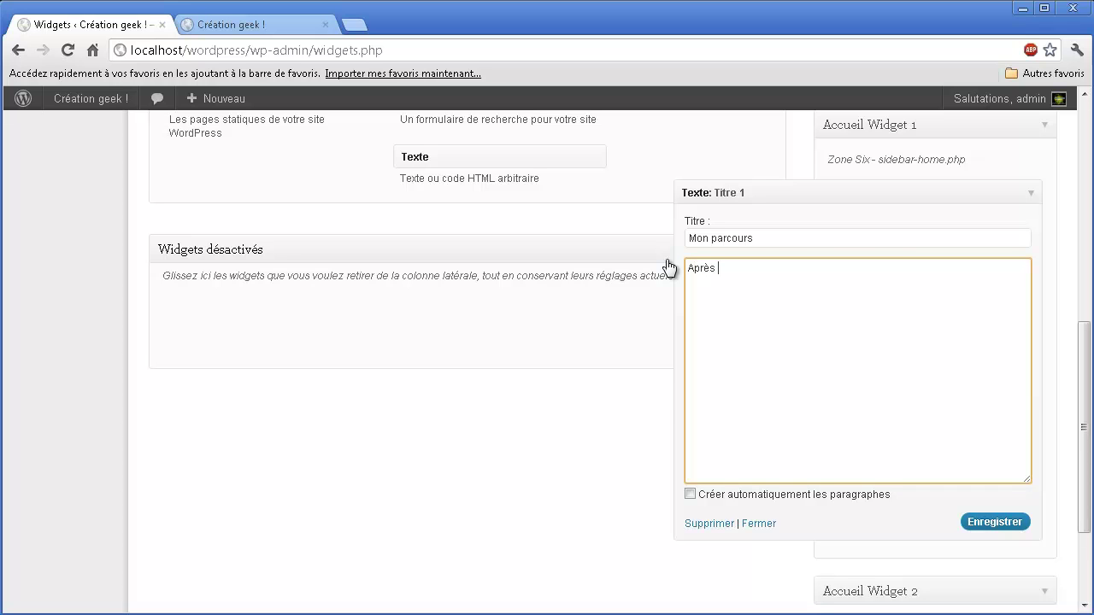
type("l'obtention d'un BAC Scientifique avec men")
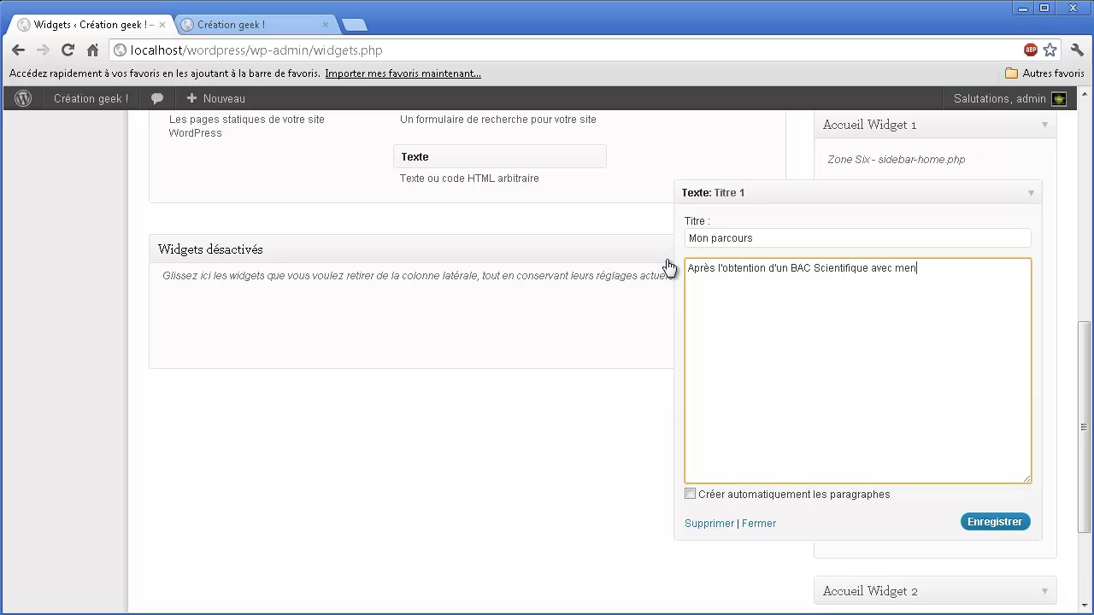
type("tion Bien en <Année>")
type(", je me suis orienté vers un DU")
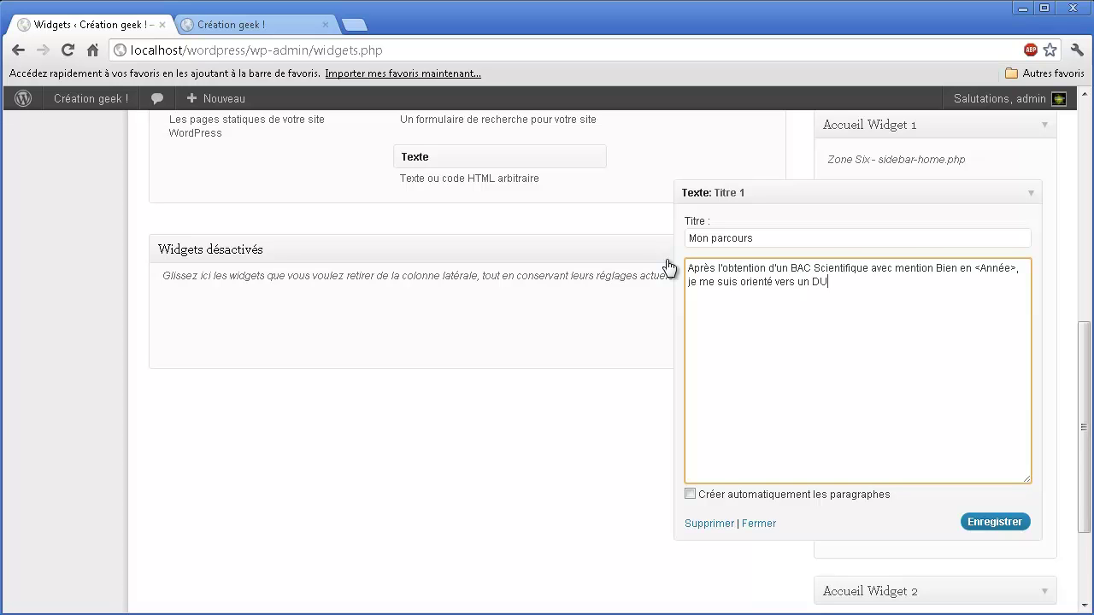
type("T informatique que j'ai obtenu en 2007")
- Add a second paragraph: "Je décide donc de postuler en licence pro avec option e-commerce et multimédia..."
type("Je d")
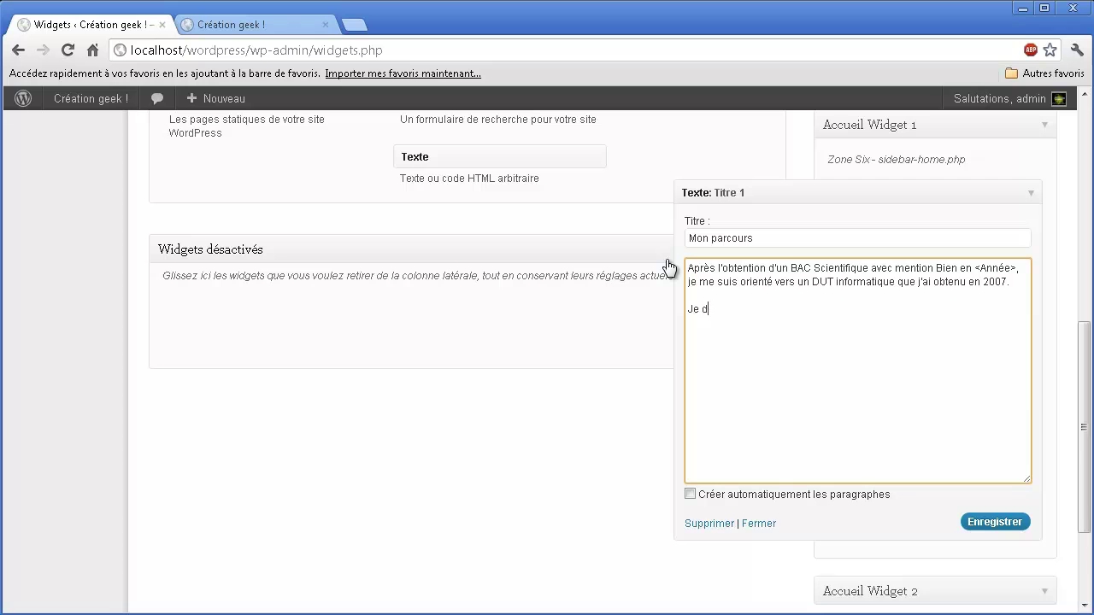
type("écide donc de postuler en licence pro avec opt")
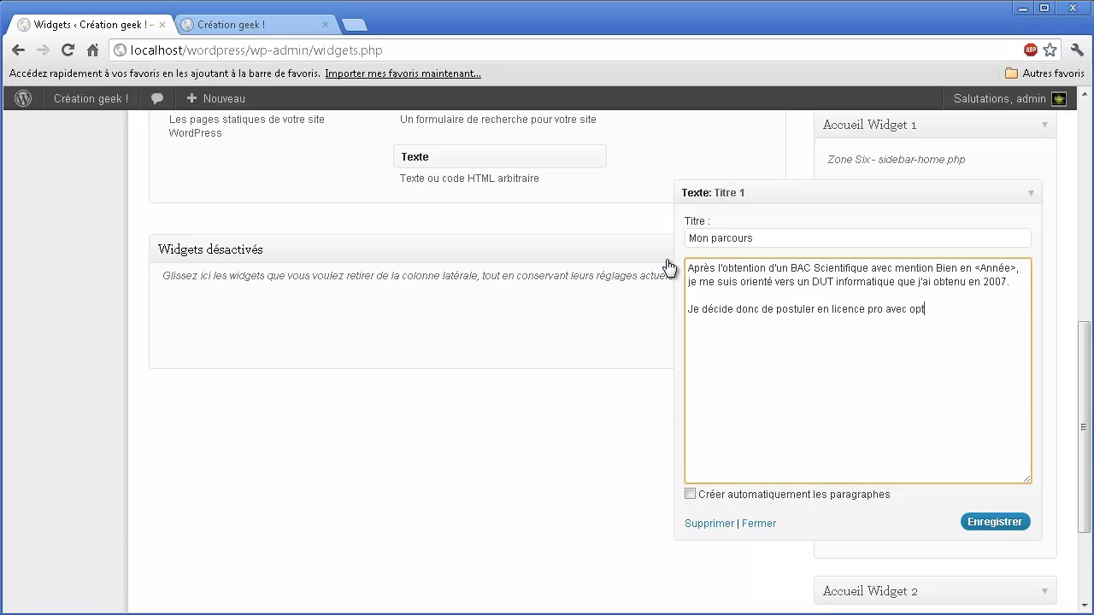
type("ion e-comme")
type("rce et mu")
type("ltimédia")
type("...  ")
- Add the paragraphs "Pour finir j'ai fais 2 ans d'école d'ingénieur..." and "Au cours de mon cursus j'ai réalisé plusieurs projets..", and save the widget
type("Pour finir ")
type("j")
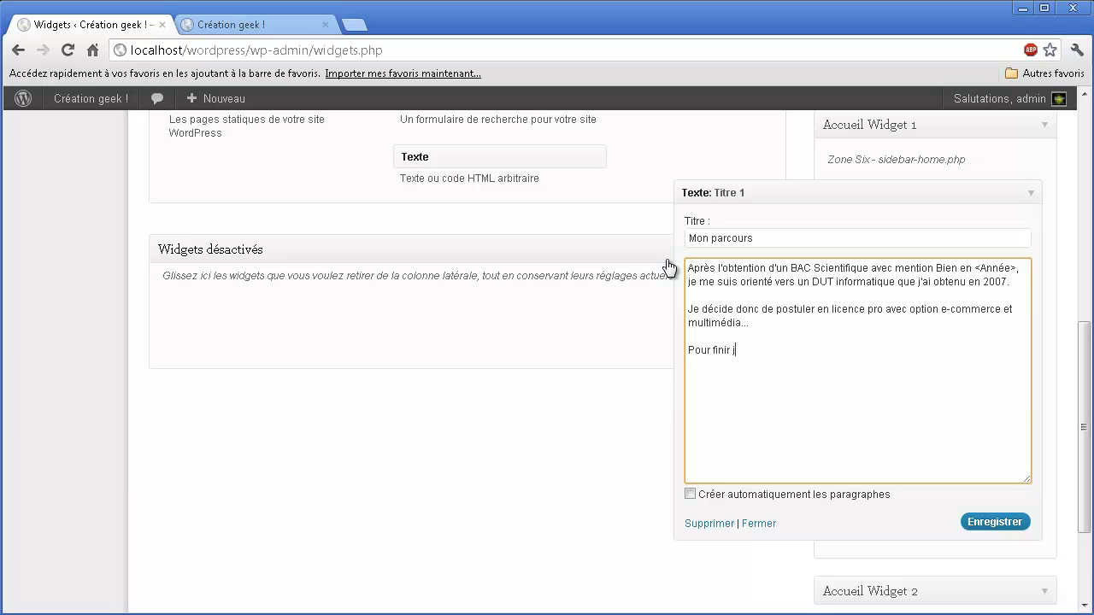
type("'ai fais 2 and d'école")
key("BackSpace")
type("s d'école d'ingénieur...  Au cours")
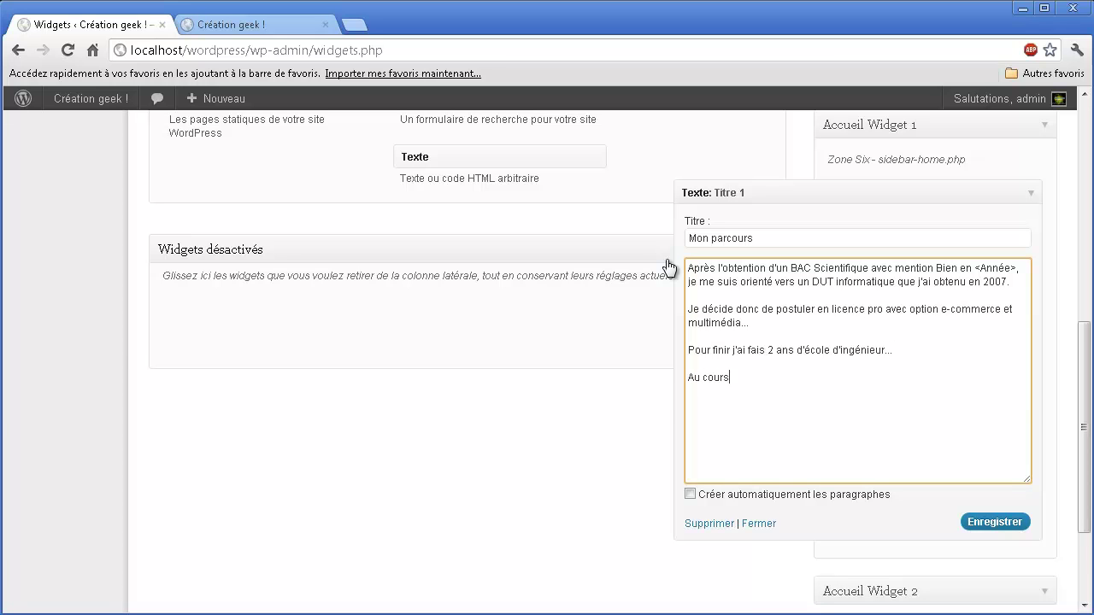
type(" de mon cursus j'ai réalisé plusieurs projets..")
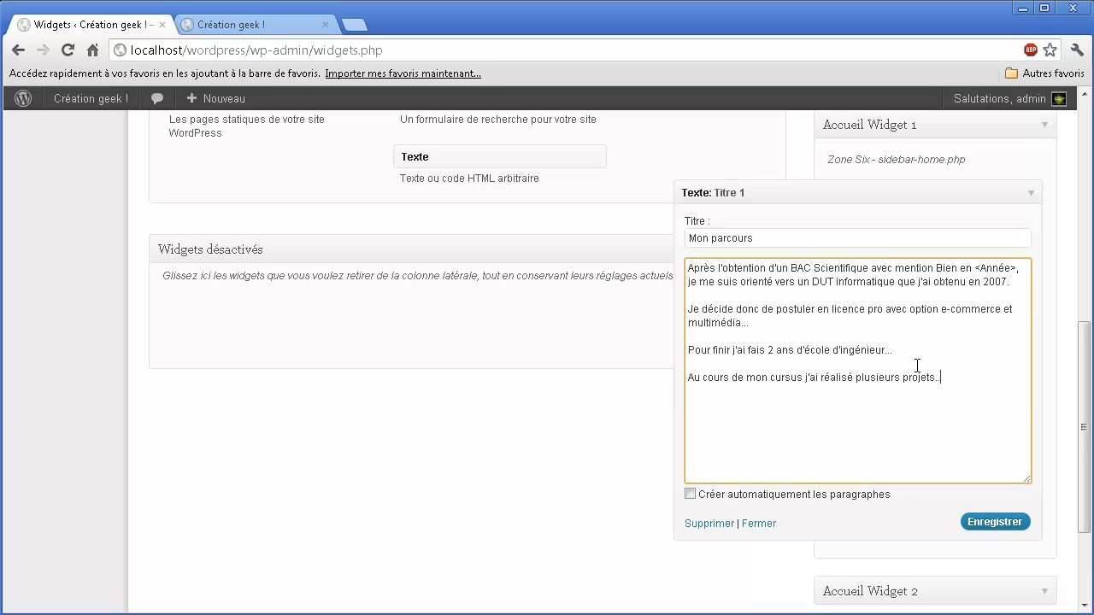
left_click(996, 525)
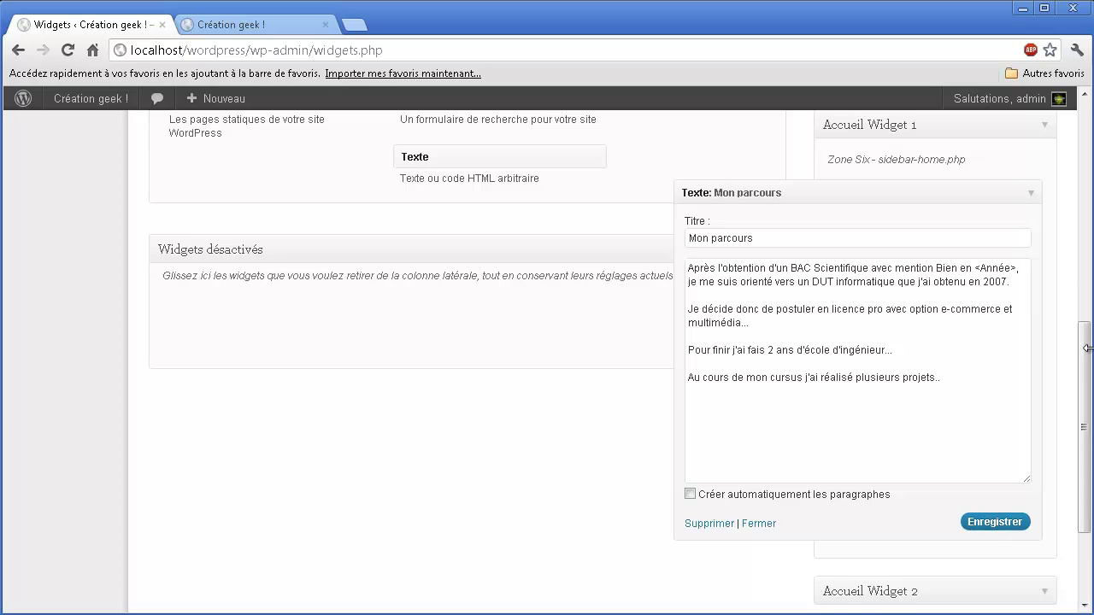
- Open the text widget in the Accueil Widget 2 area and set its title to "Compétences"
left_click_drag(1086, 357, 1086, 393)
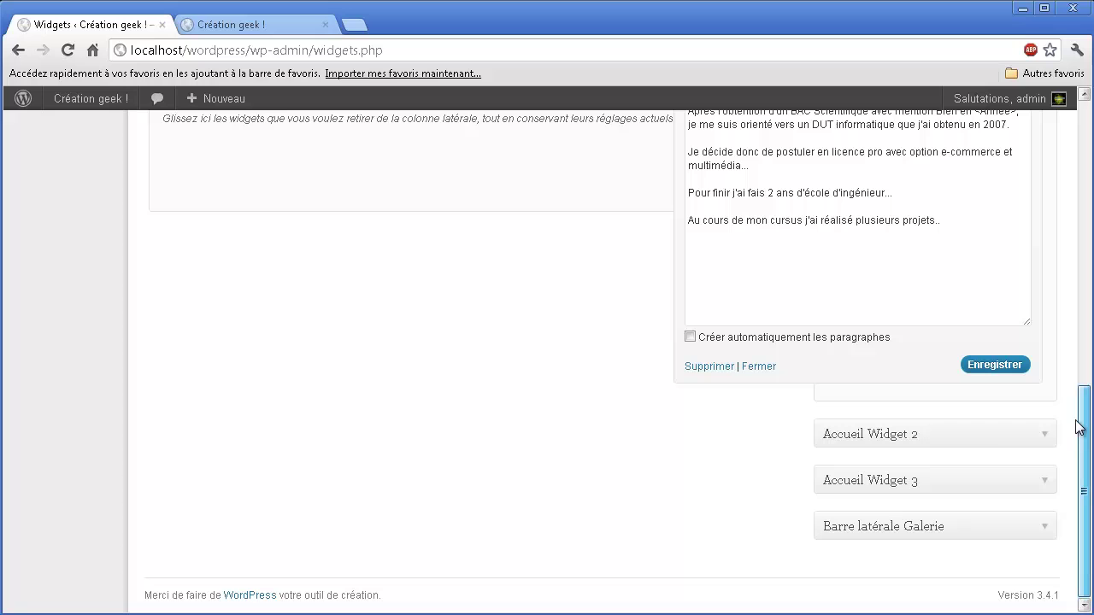
left_click(1003, 437)
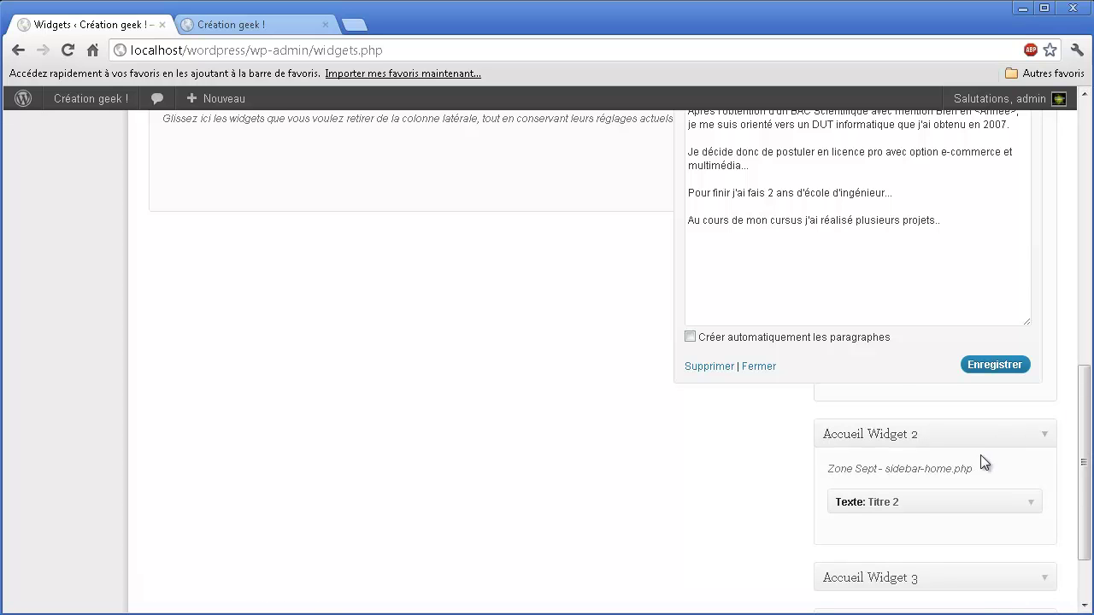
scroll(991, 455, "down", 3)
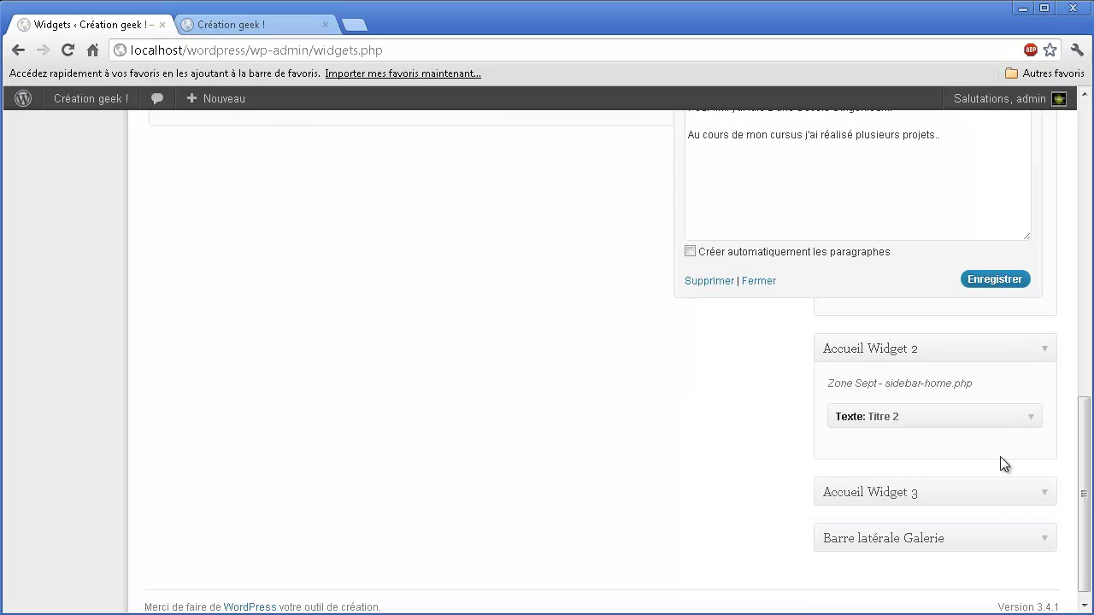
left_click(1030, 407)
left_click_drag(775, 441, 659, 441)
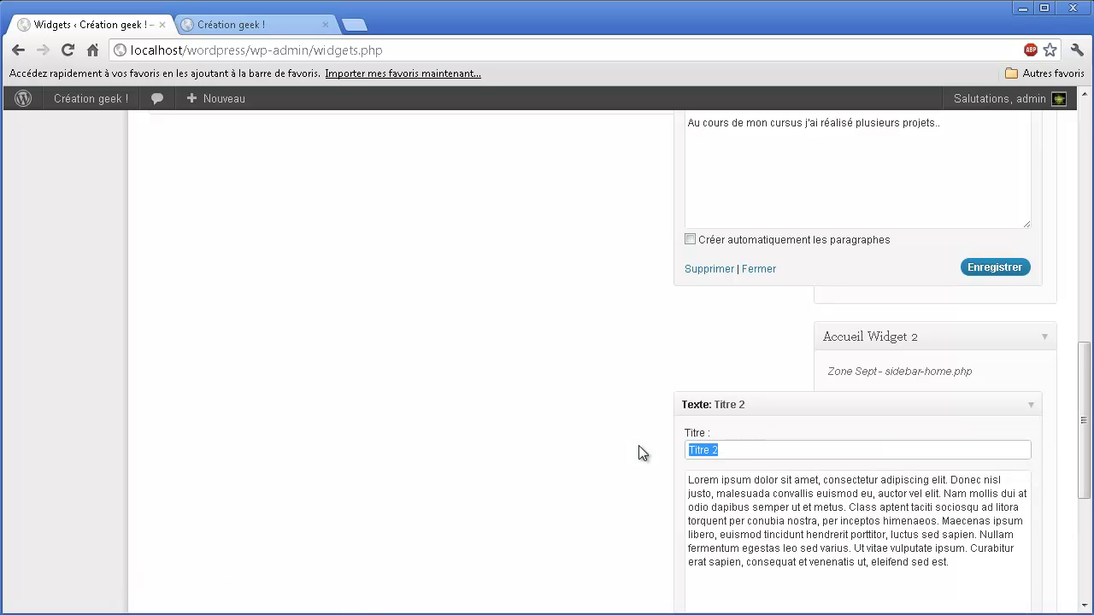
type("Compétences")
- Replace the placeholder body of the Compétences widget with the rating lines "HTML *****", "CSS ****", "PHP ***" and "WordPress ***"
scroll(647, 441, "down", 1)
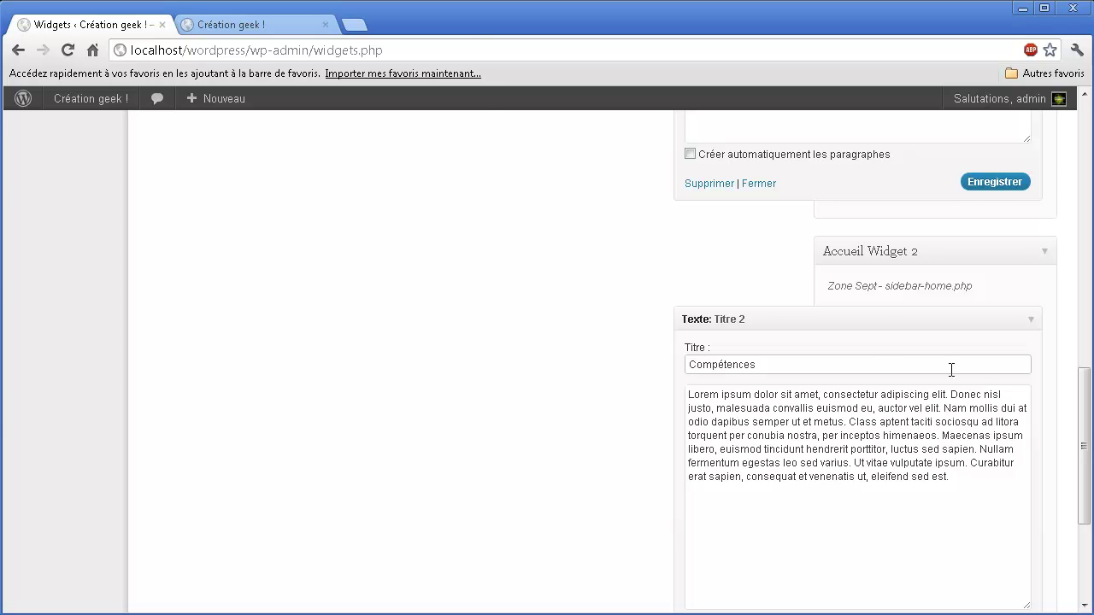
left_click_drag(1084, 401, 990, 424)
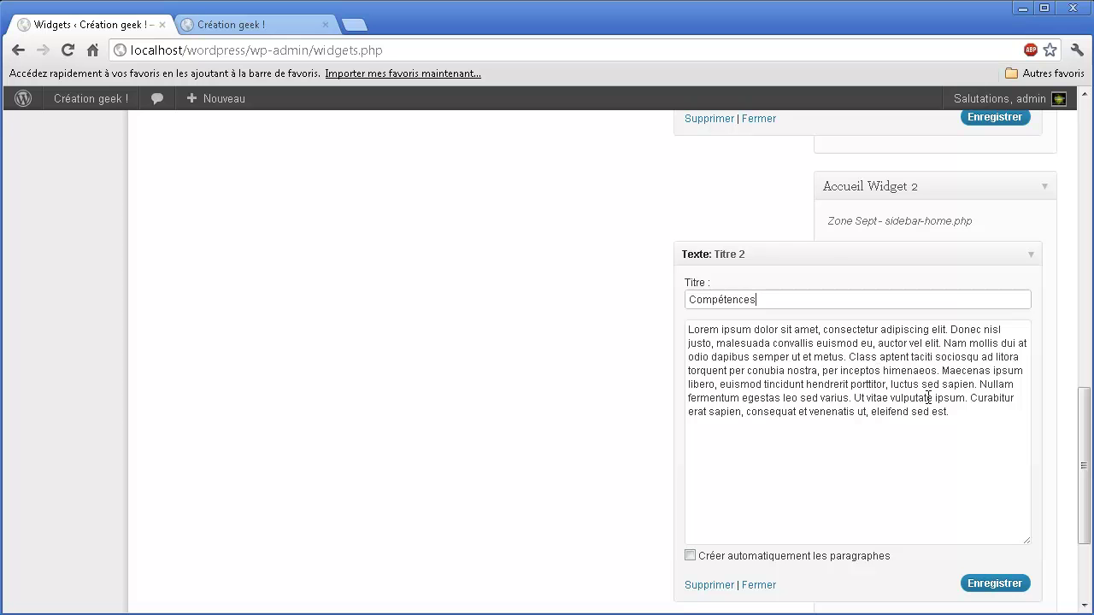
scroll(1060, 404, "up", 4)
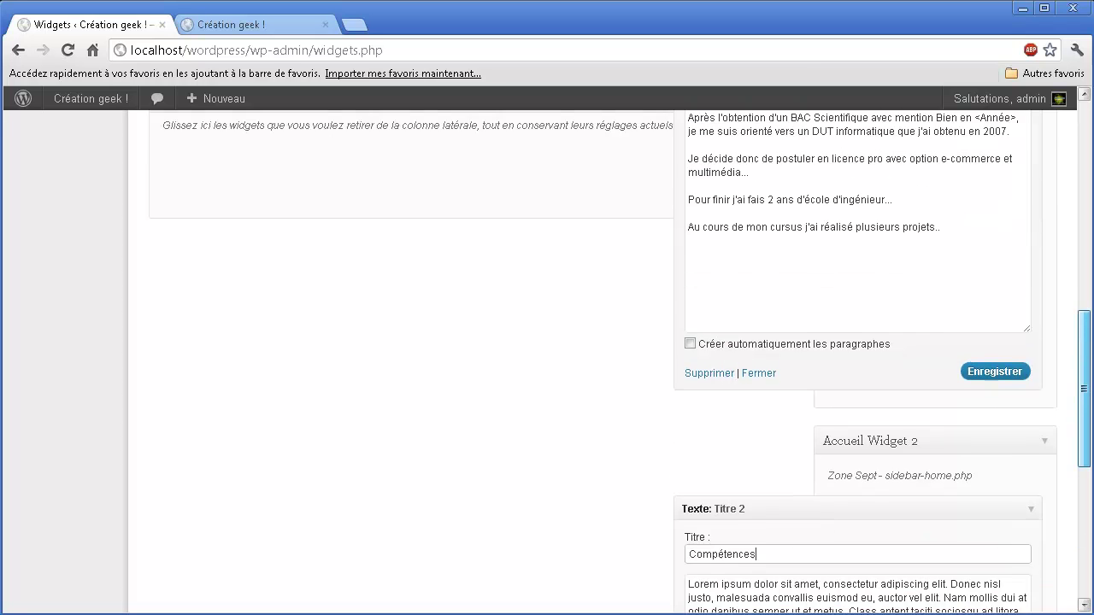
scroll(1059, 404, "down", 4)
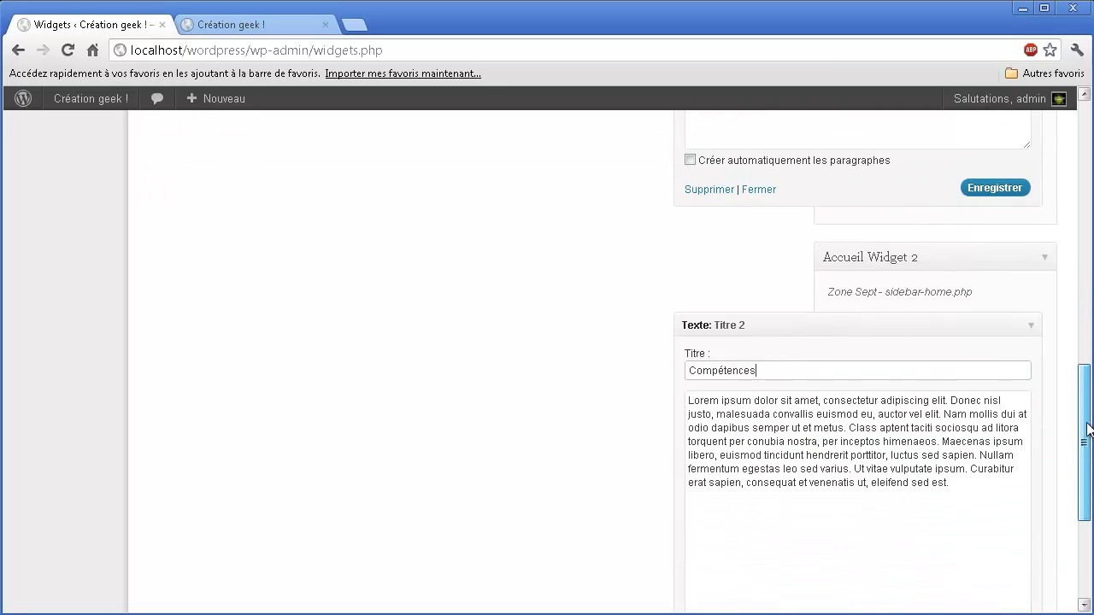
left_click_drag(964, 419, 662, 330)
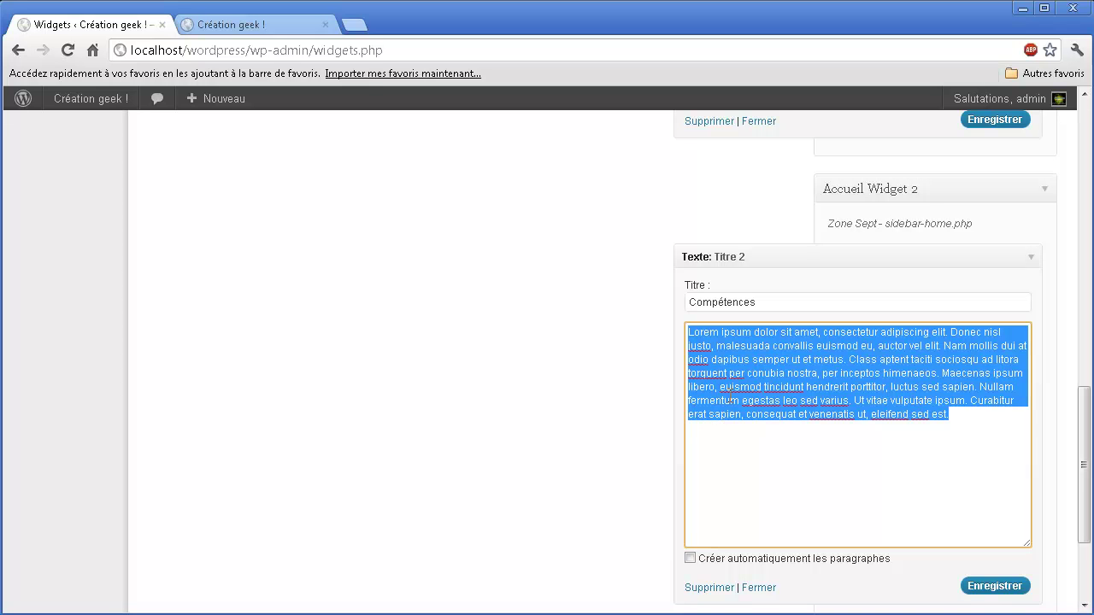
type("HTML")
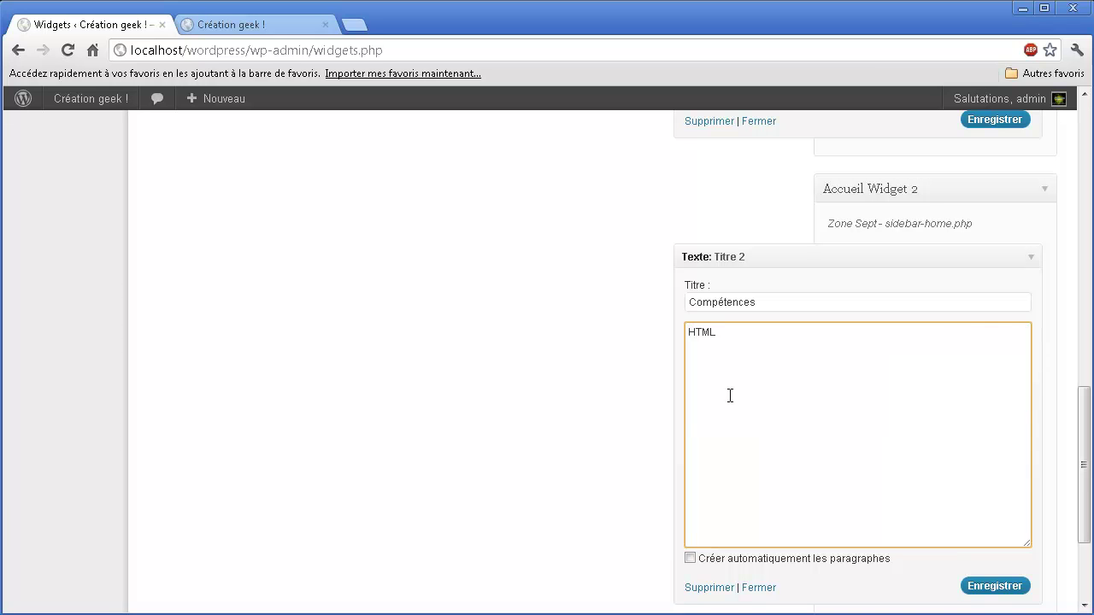
type(" ***")
left_click(785, 341)
type("CSS **** PHP *** WordPress *** ")
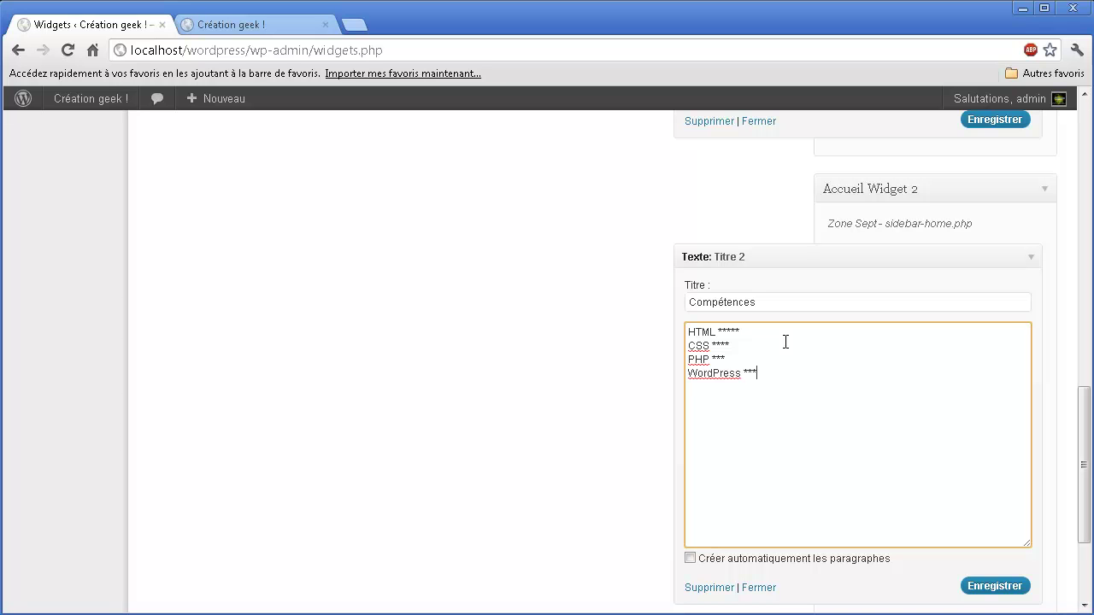
- Add the rating lines "PrestaShop ***", "Flash **" and "SQL ****" to the skills list and select the whole list
type("PrestaS")
type("hop ")
type("*** ")
type("Flas")
type("h **")
key("Return")
type("SQL")
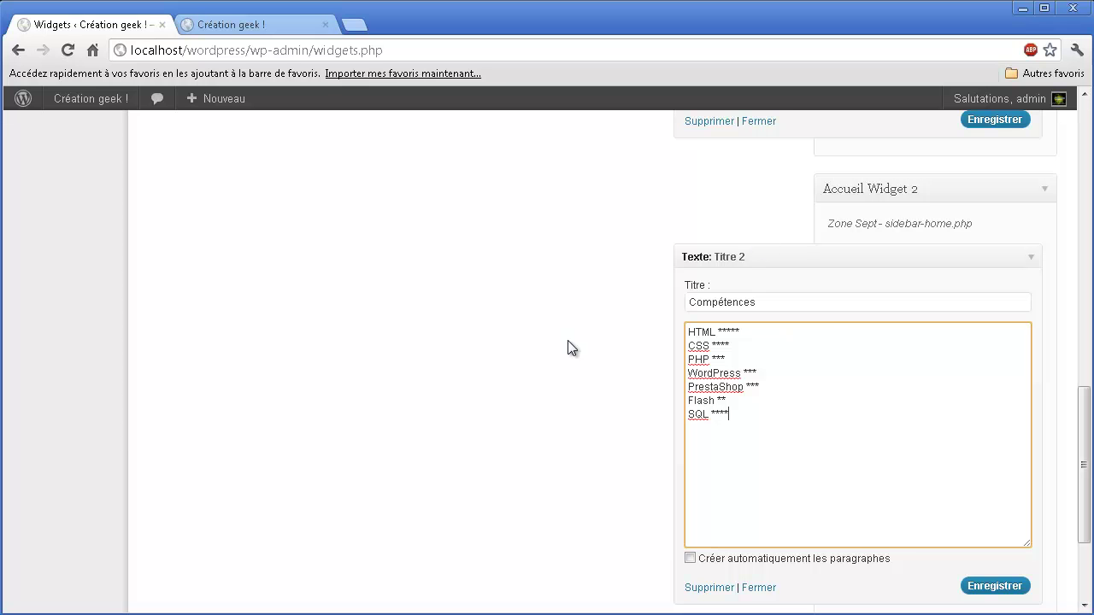
left_click_drag(743, 422, 661, 323)
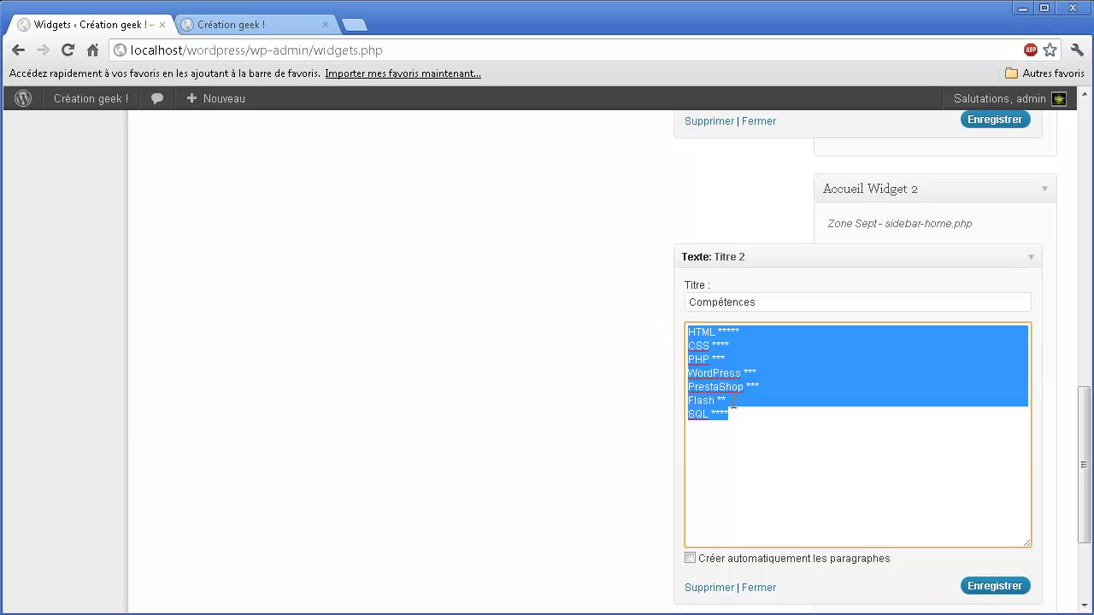
- Save the Compétences text widget with its list of ratings
left_click(991, 586)
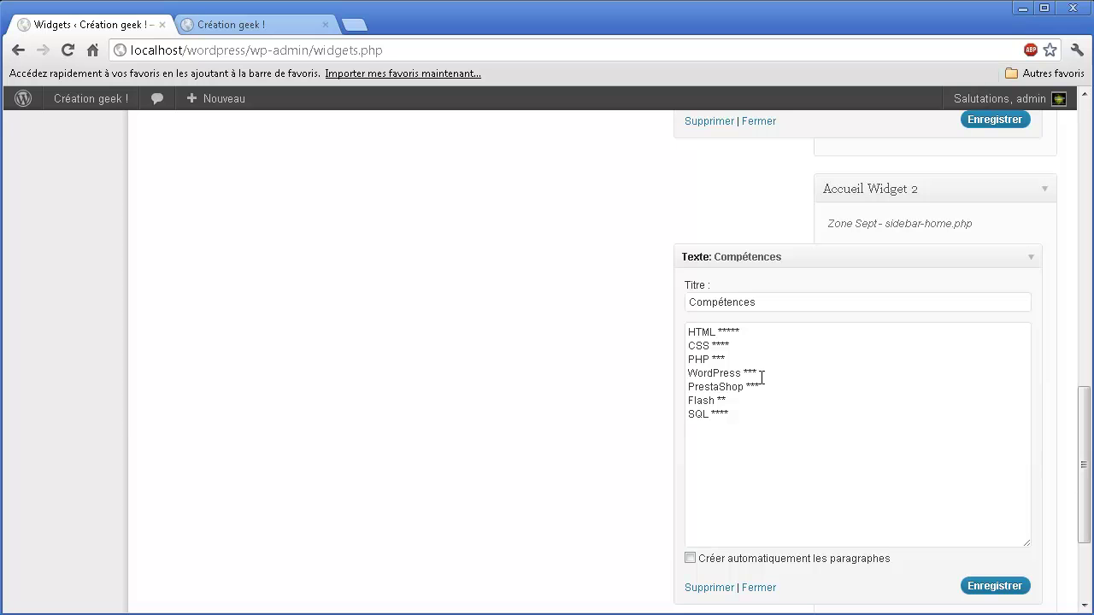
mouse_move(1078, 447)
left_mouse_down()
mouse_move(1067, 389)
mouse_move(1066, 442)
left_mouse_up()
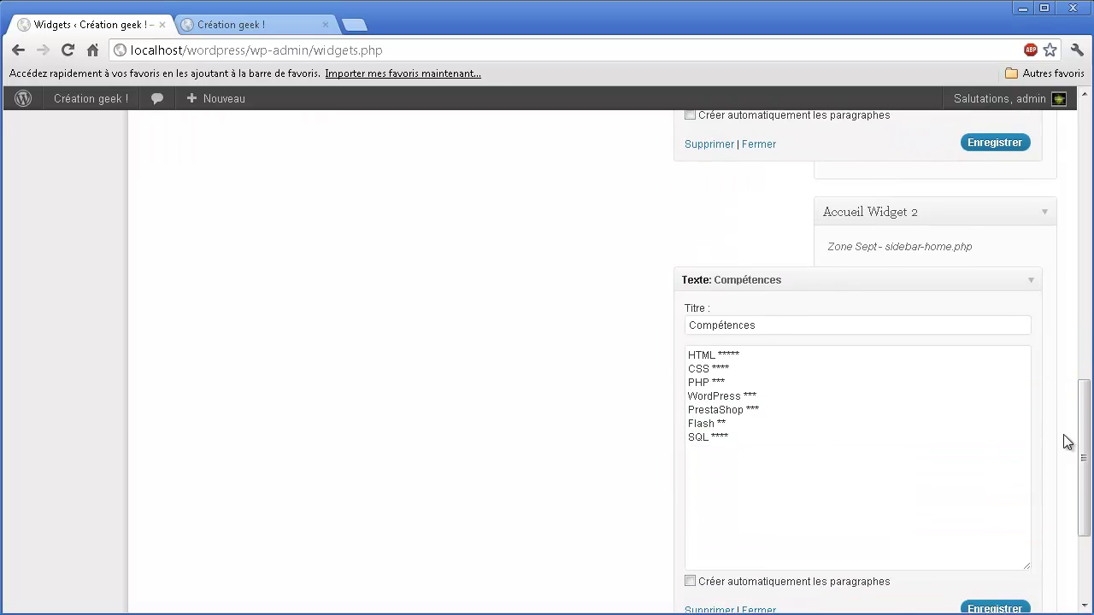
left_click(835, 435)
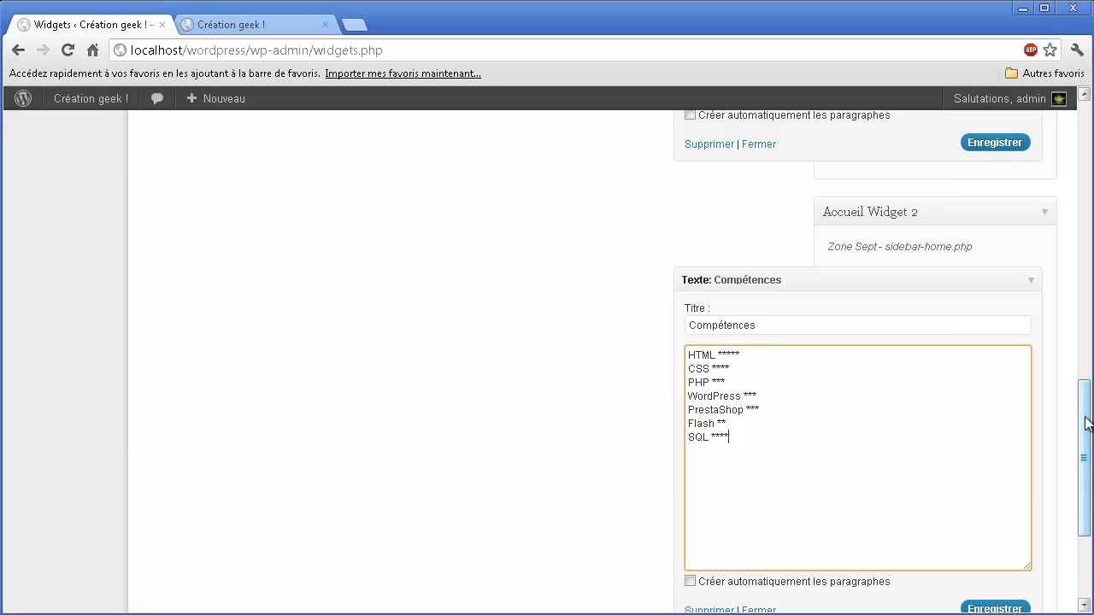
- Open the text widget in the Accueil Widget 3 area and set its title to "Connaissances"
left_click_drag(1087, 422, 1035, 498)
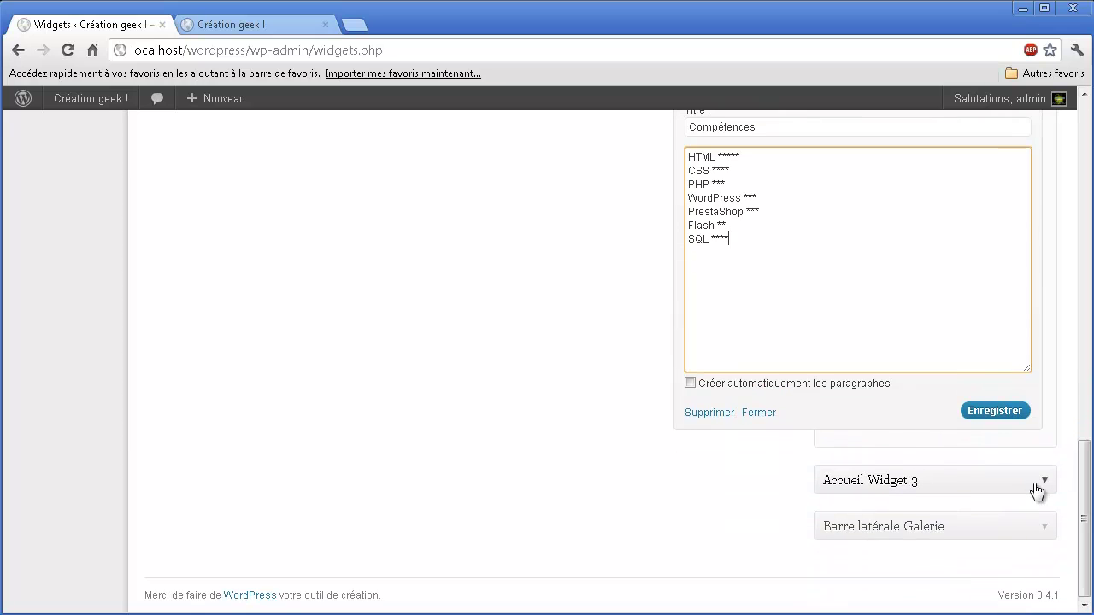
left_click(1036, 487)
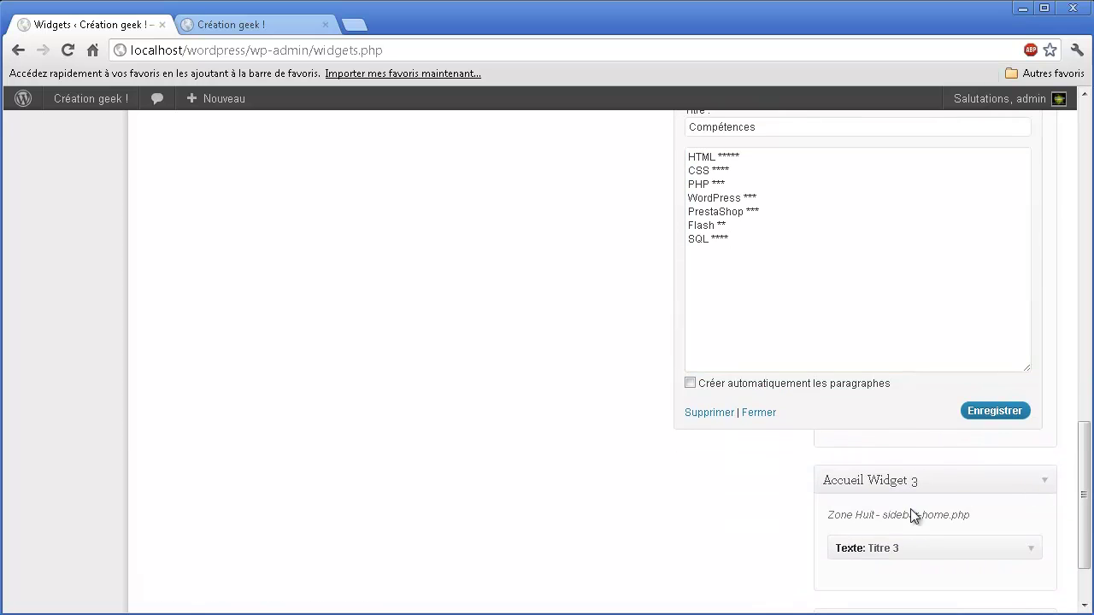
left_click(1031, 549)
scroll(1026, 556, "down", 2)
scroll(779, 472, "up", 4)
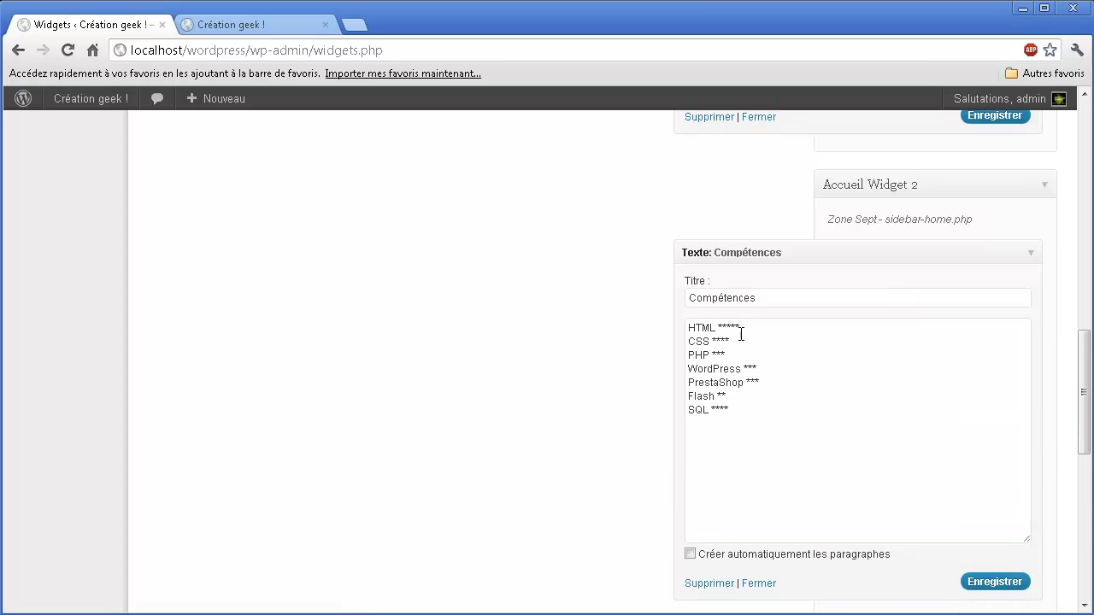
scroll(740, 334, "down", 4)
left_click(701, 339)
key("ctrl+a")
key("BackSpace")
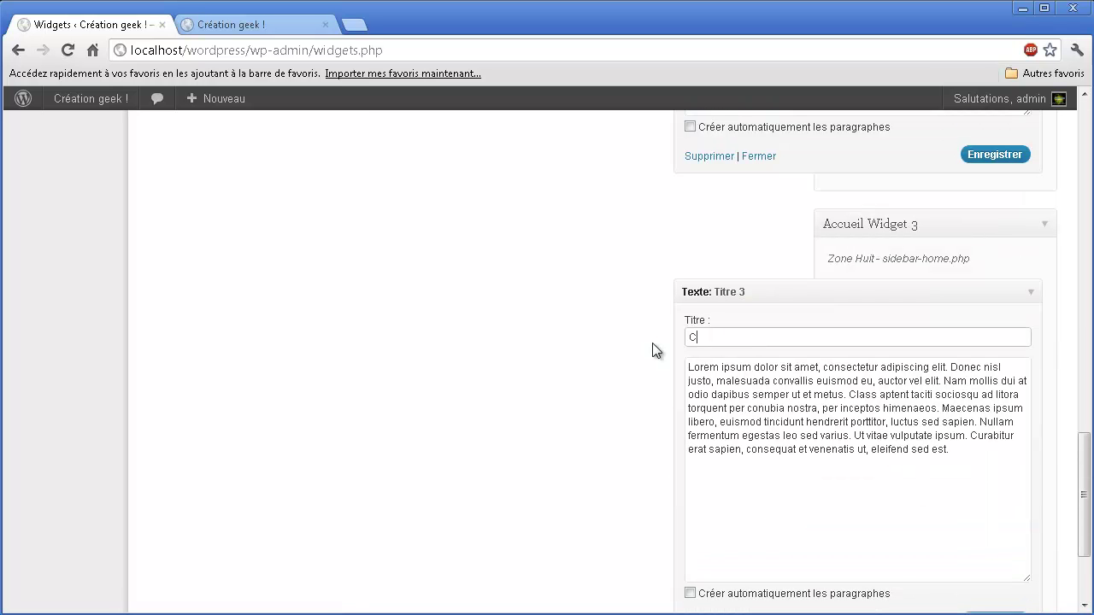
type("Connaissances")
- Replace the placeholder body of the Connaissances widget with "- Réalisation et conception de sites internet." and "- Référencement et positionnement.", separated by a blank line
left_click_drag(959, 453, 609, 363)
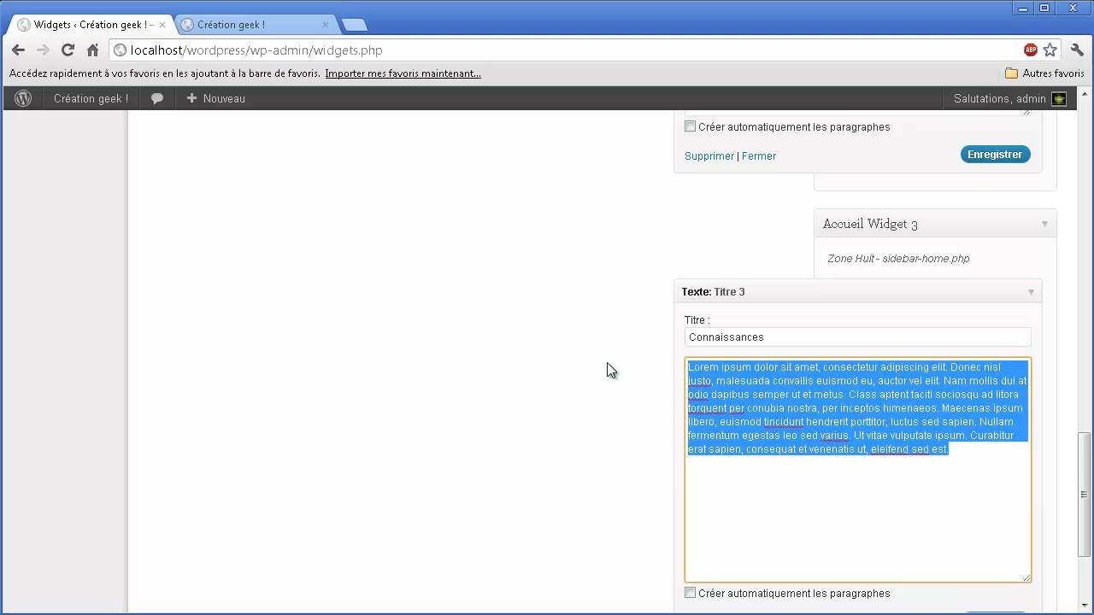
type("-")
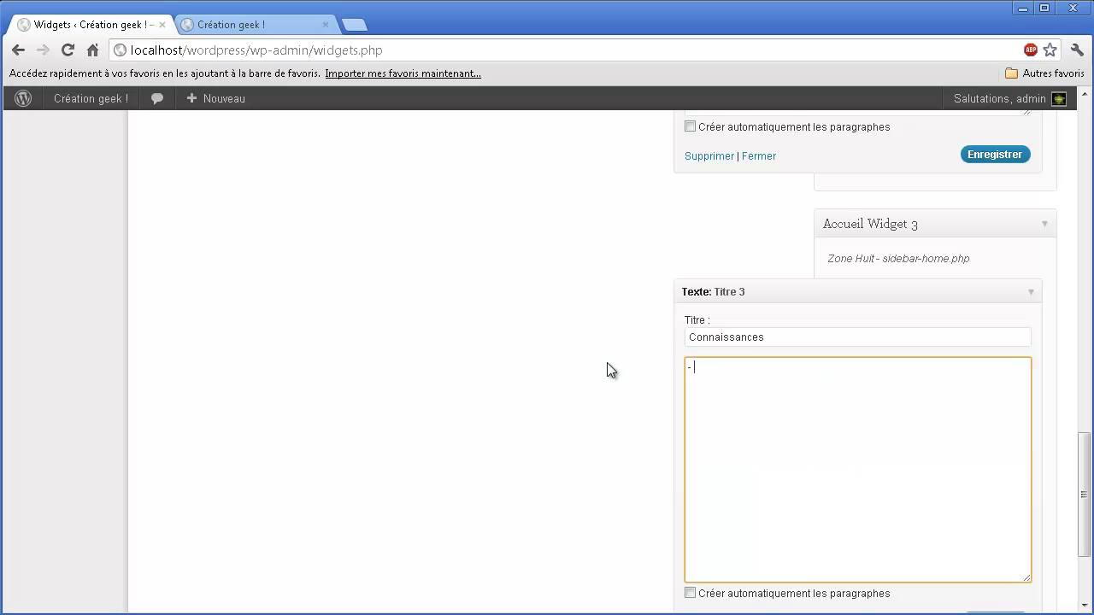
type(" Réalisation")
key("BackSpace")
key("BackSpace")
type("et conception de sites inter")
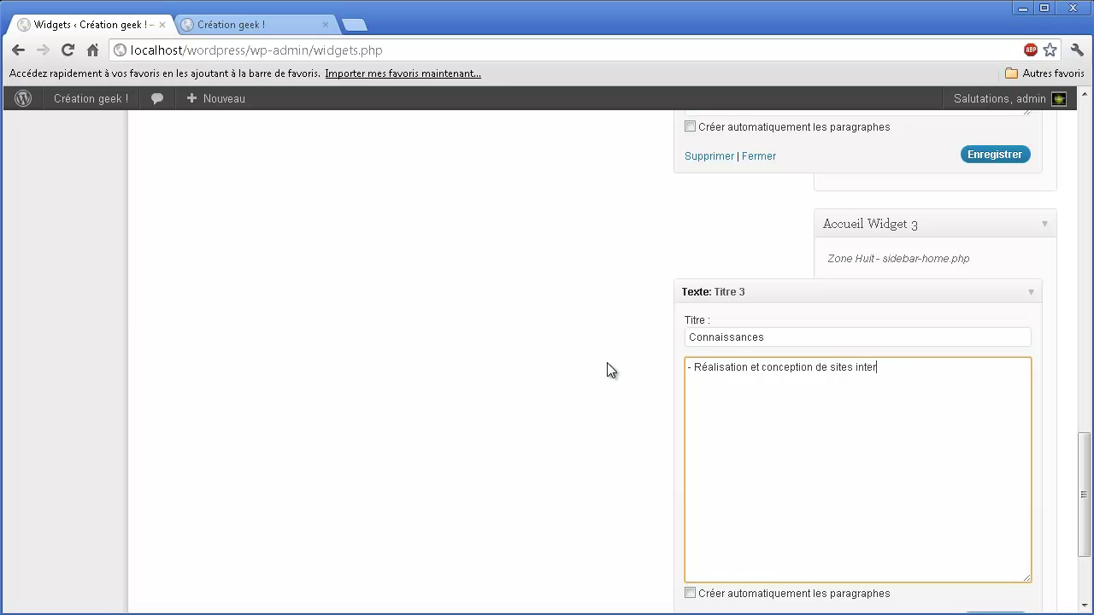
type("net.  - Référencement et positionnement")
- Add the line "- Création de boutiques en ligne avec système de paiement sécurisé." and save the Connaissances widget
type("Cré")
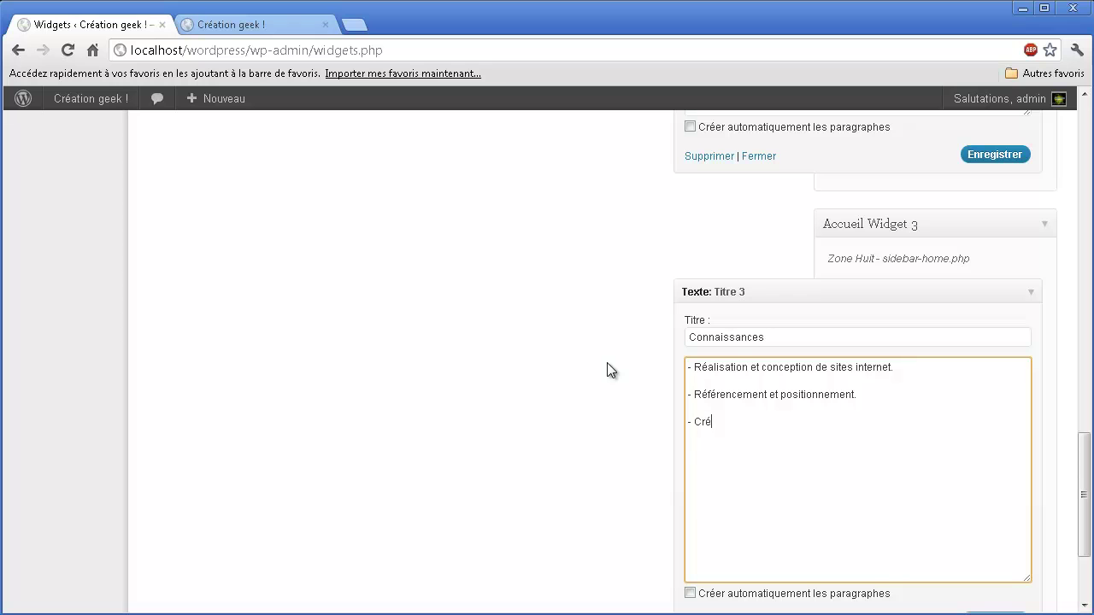
type("ation de boutiques en ligne avec système de ")
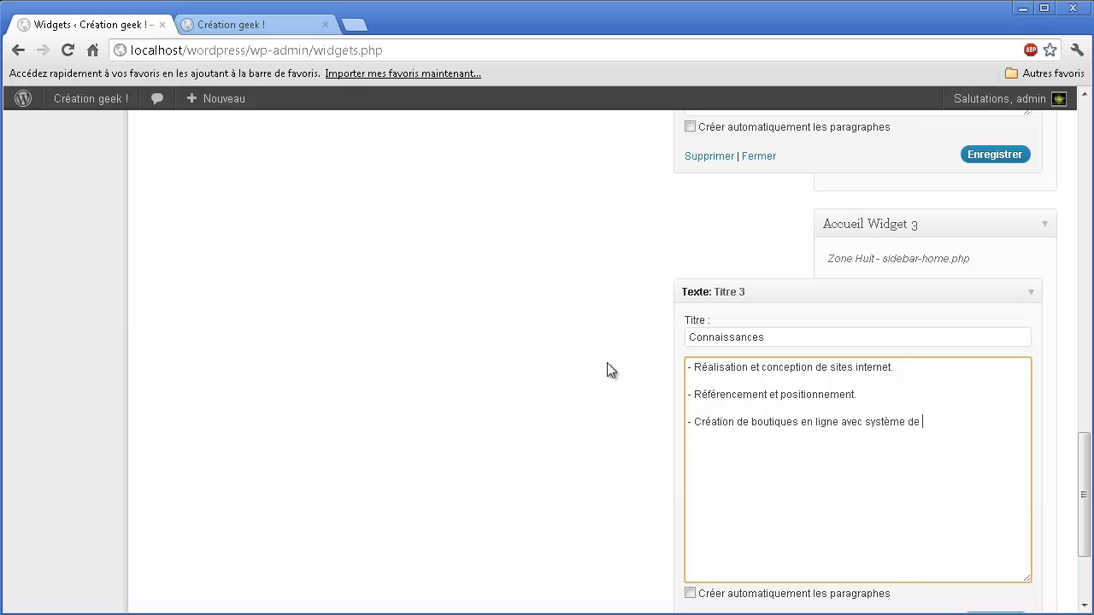
type("paiement sécurisé.")
scroll(726, 381, "down", 2)
left_click(991, 457)
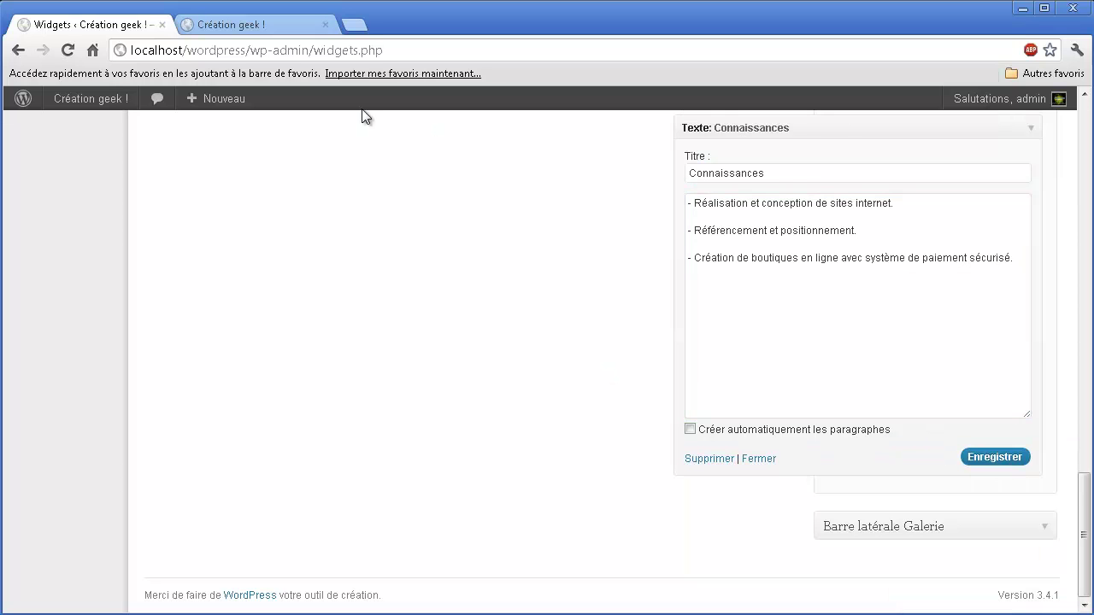
- Reload the site's home page to check how the three widgets display, and return to the widget settings
left_click(286, 26)
left_click(72, 53)
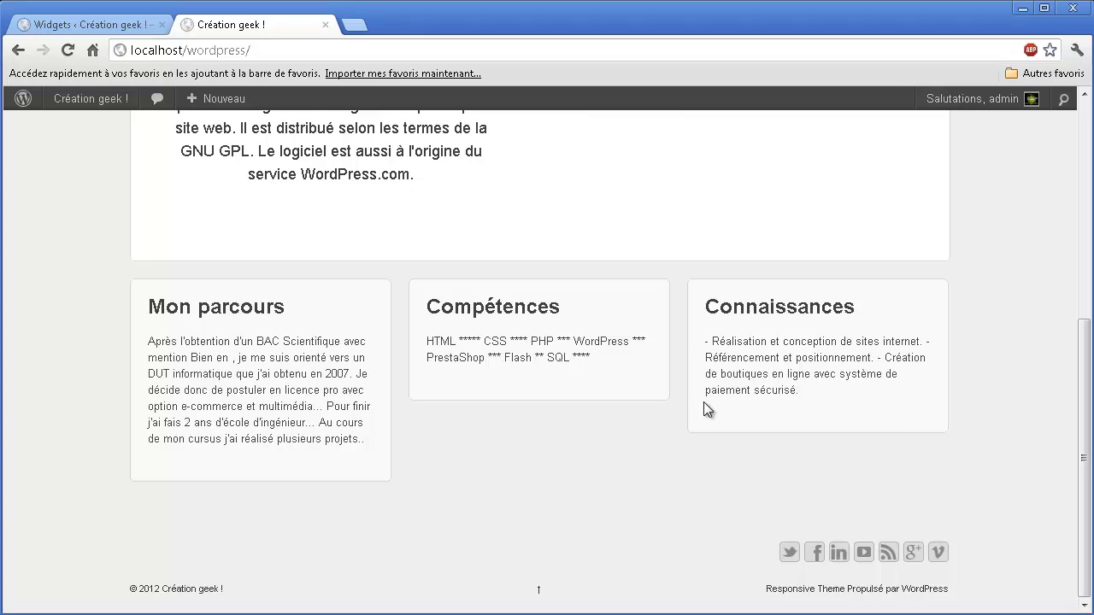
left_click(119, 24)
- Insert "<br/><br/>" on the blank lines between the three Connaissances entries and save the widget
left_click(737, 223)
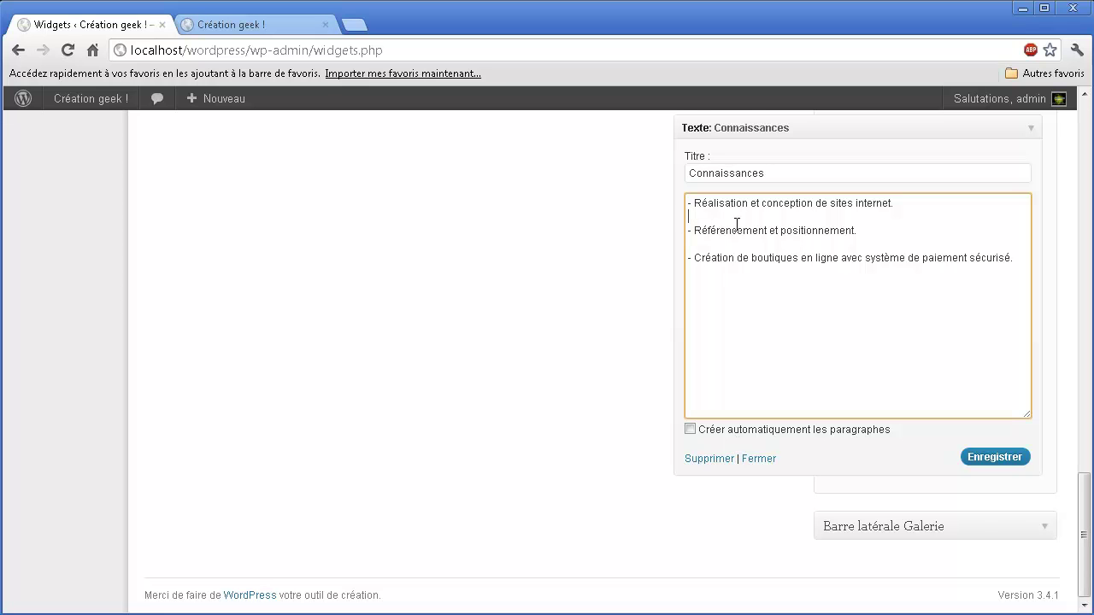
type("<br/>")
left_click_drag(715, 217, 660, 225)
left_click(730, 214)
left_click_drag(730, 214, 689, 219)
key("ctrl+c")
left_click(733, 216)
key("ctrl+v")
left_click(701, 245)
key("ctrl+v")
key("ctrl+v")
left_click(991, 457)
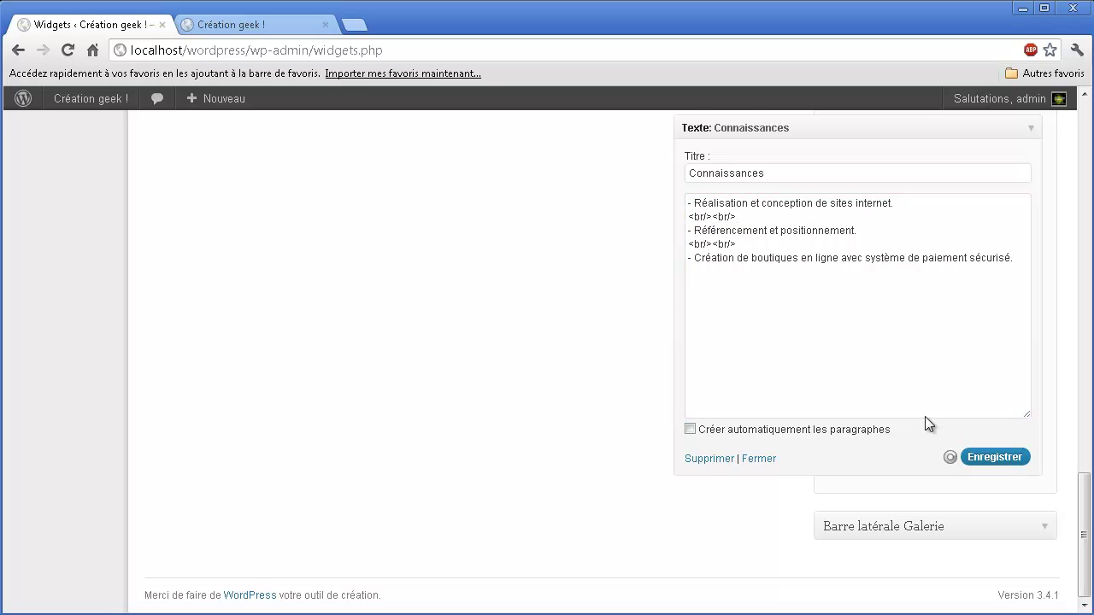
- Reload the home page to check the line spacing of the Connaissances widget, and return to the widget settings
left_click(232, 31)
key("F5")
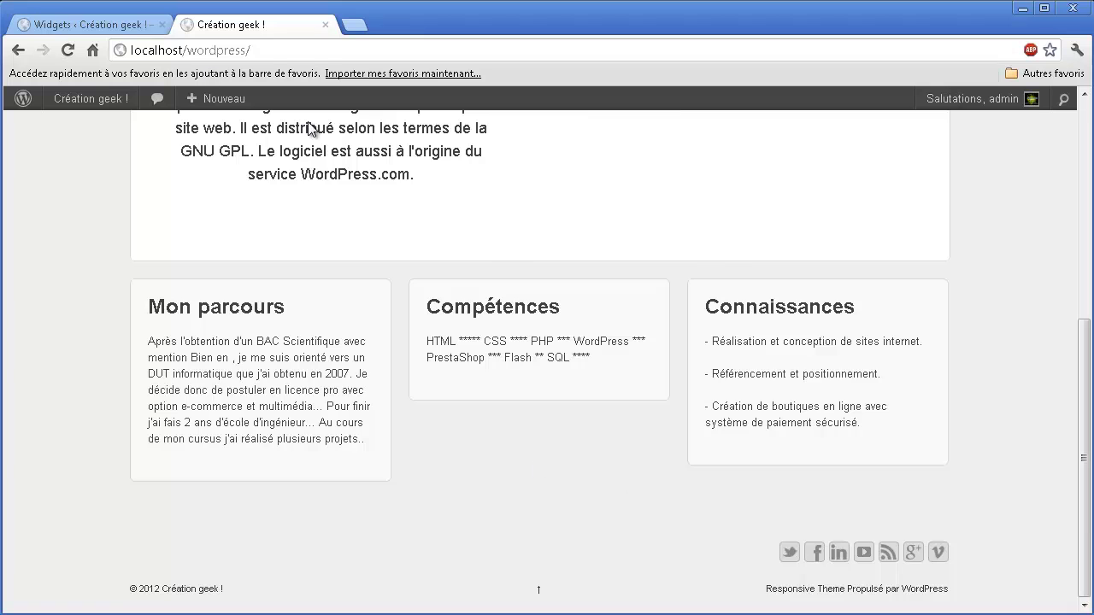
left_click(137, 25)
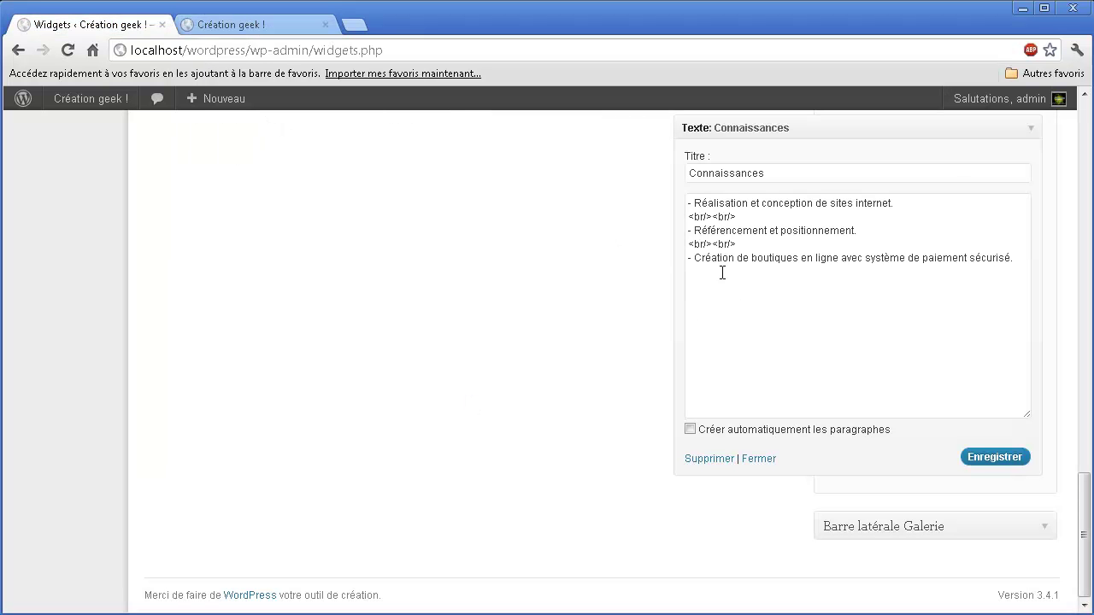
- Write a "<br/>" tag below the last Connaissances entry and cut it to the clipboard
left_click(981, 274)
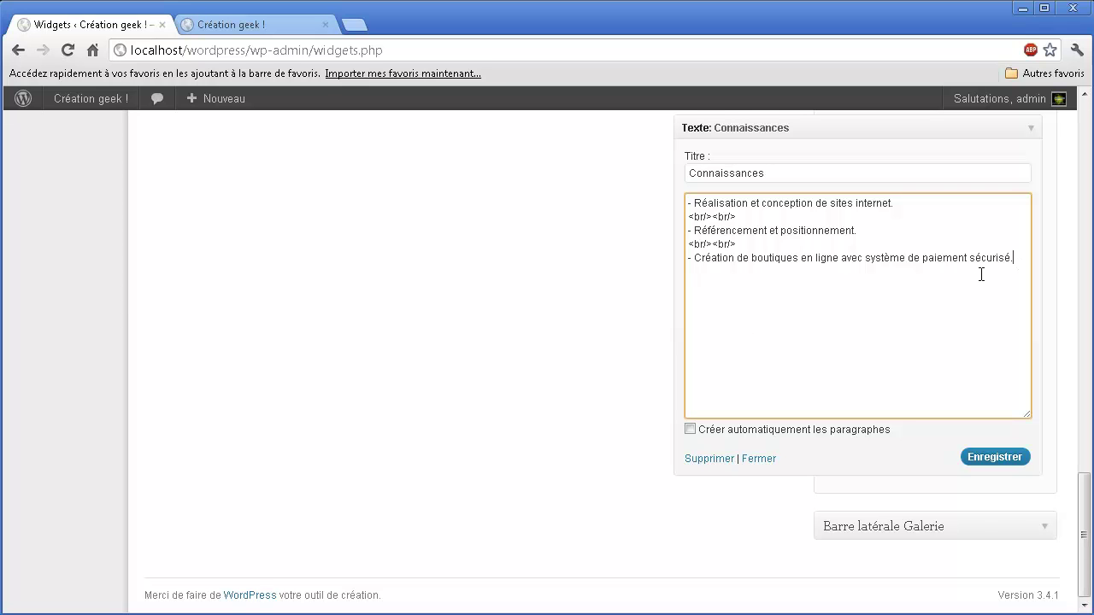
type("<br/>")
left_click_drag(727, 285, 677, 286)
key("ctrl+x")
- Append the copied "<br/>" tag to every line of the Compétences list, from HTML to SQL
scroll(732, 327, "up", 5)
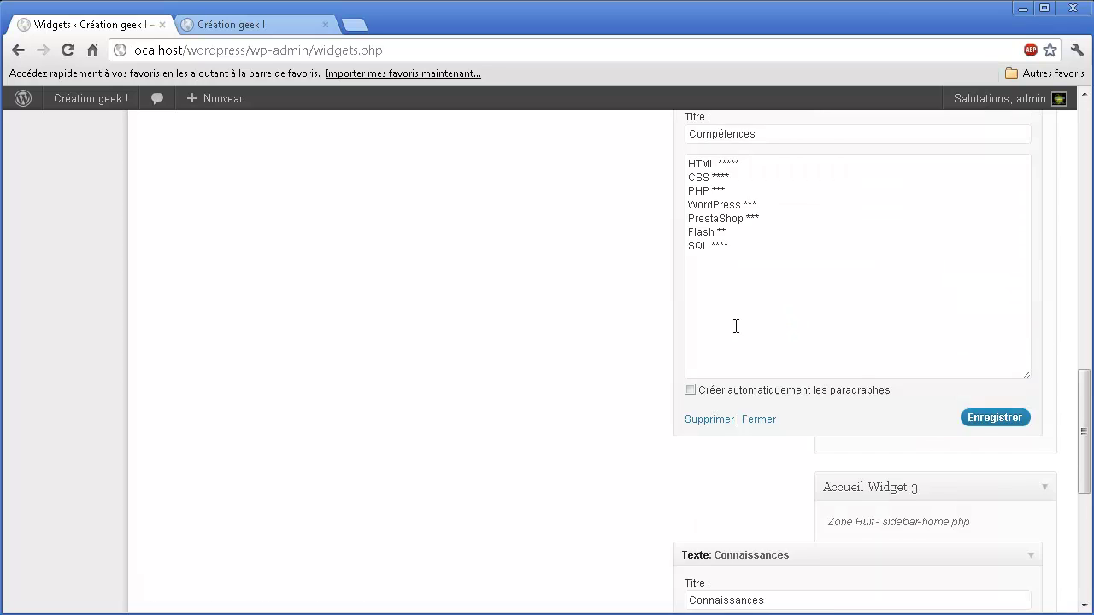
scroll(736, 327, "up", 1)
left_click(760, 248)
key("ctrl+v")
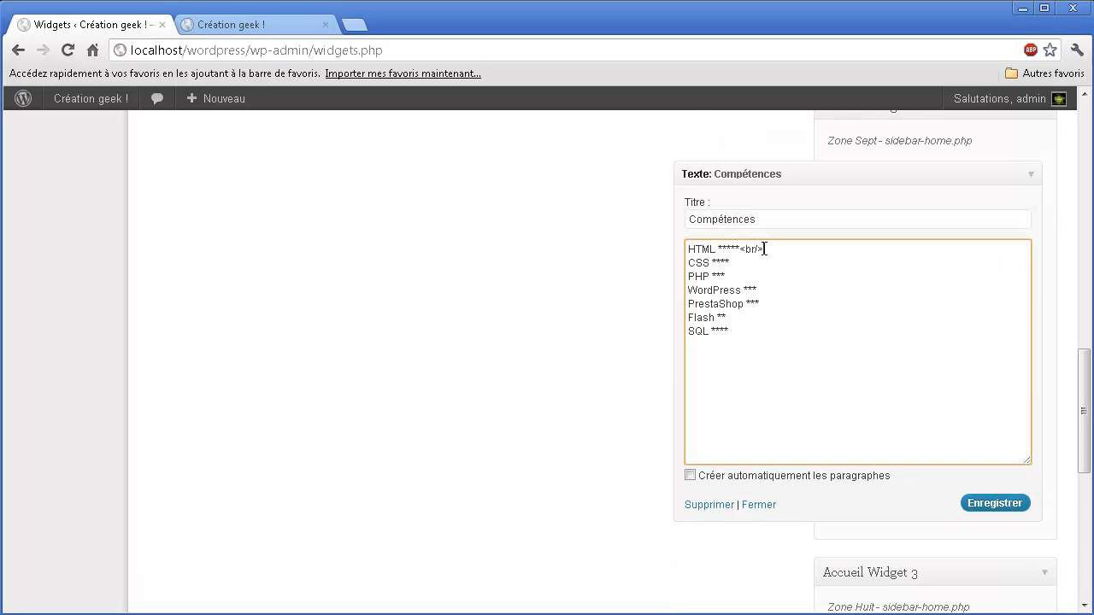
key("ctrl+v")
key("Down")
key("ctrl+v")
key("ctrl+v")
key("ctrl+v")
key("Down")
key("ctrl+v")
key("Down")
key("ctrl+v")
- Insert "<br/><br/>" on each blank line between the Mon parcours paragraphs and save the widget
scroll(804, 352, "up", 5)
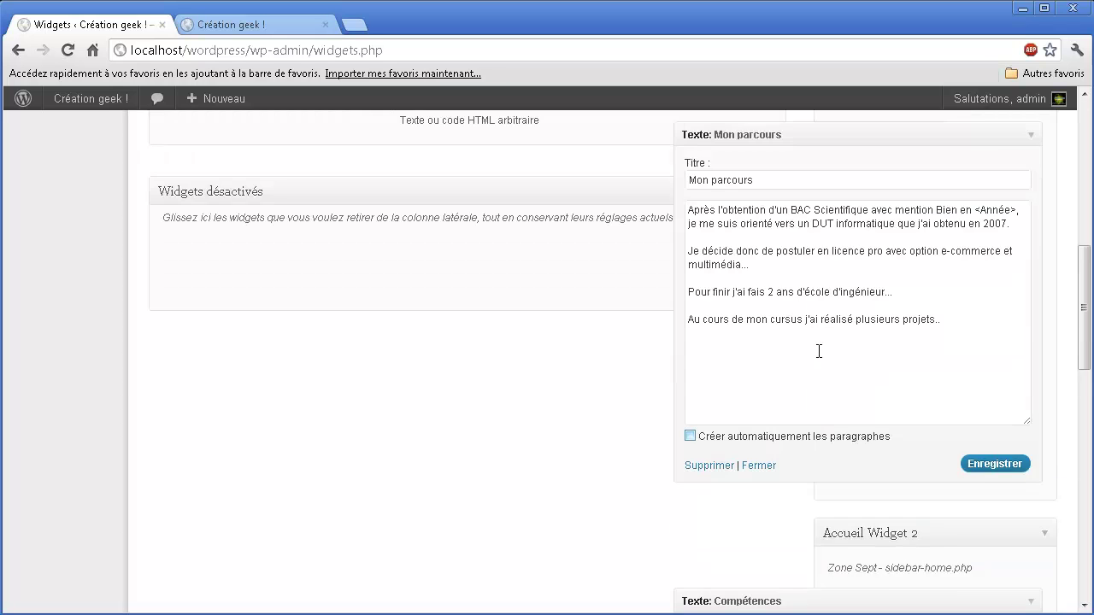
left_click(717, 235)
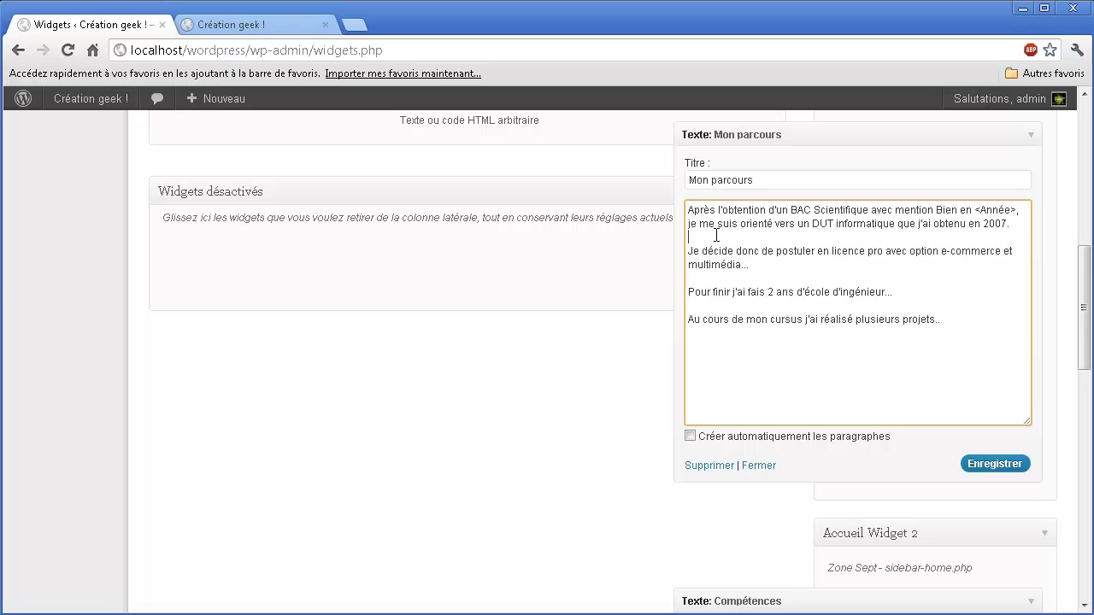
key("ctrl+v")
key("ctrl+v")
left_click(735, 277)
key("ctrl+v")
key("ctrl+v")
left_click(701, 306)
key("ctrl+v")
key("ctrl+v")
left_click(992, 467)
- Save the Compétences widget and reload the home page to check the three widgets
scroll(932, 466, "down", 4)
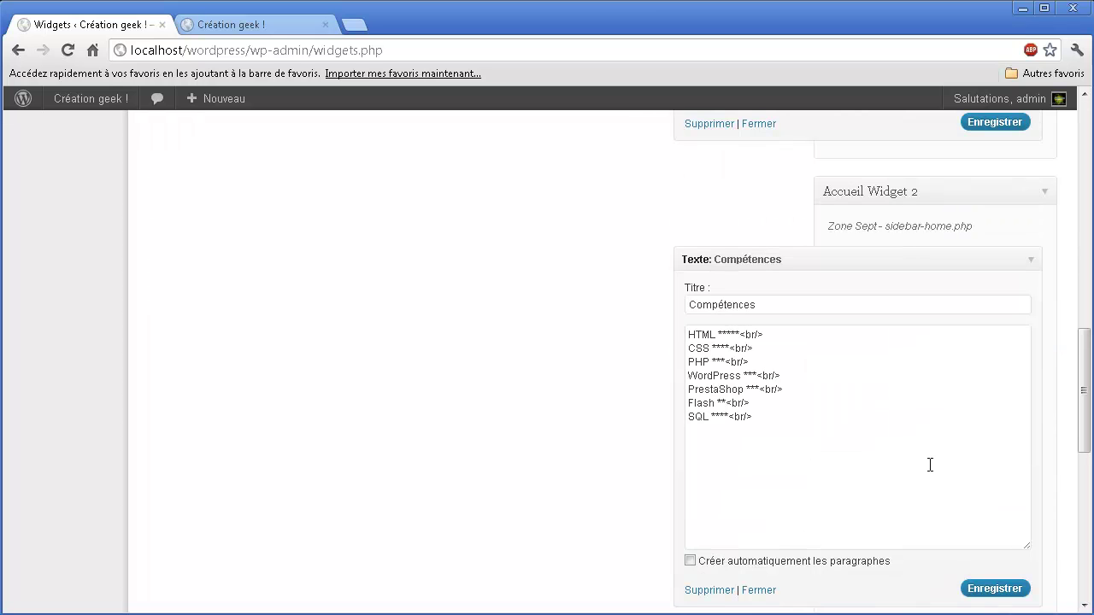
left_click(978, 589)
left_click(216, 24)
left_click(67, 50)
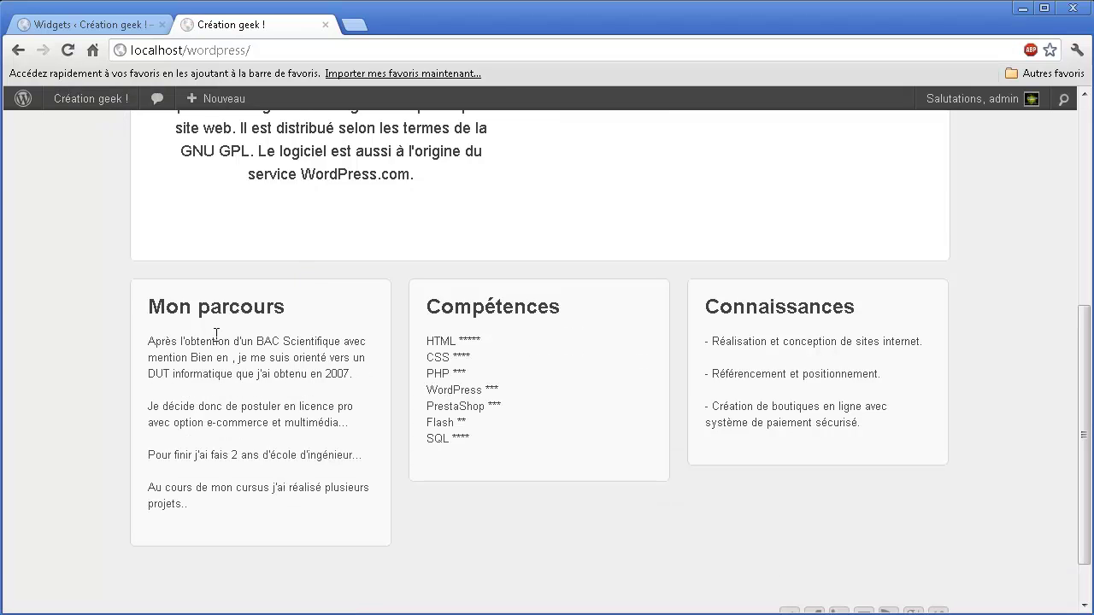
scroll(334, 436, "down", 1)
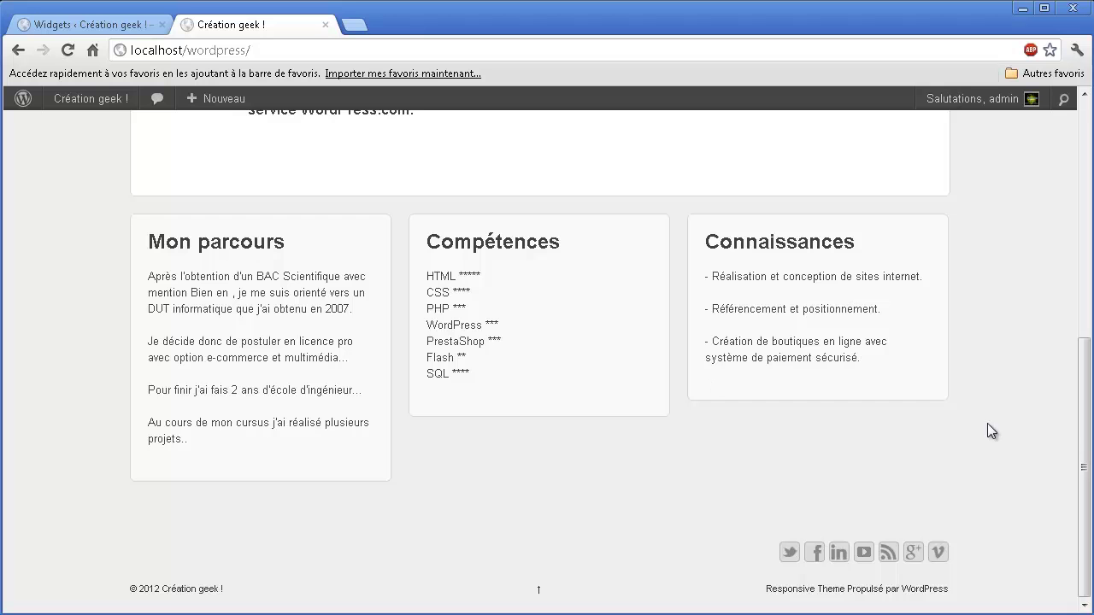
- Examine the introductory text under "Mon portfolio" on the home page
scroll(1026, 342, "up", 5)
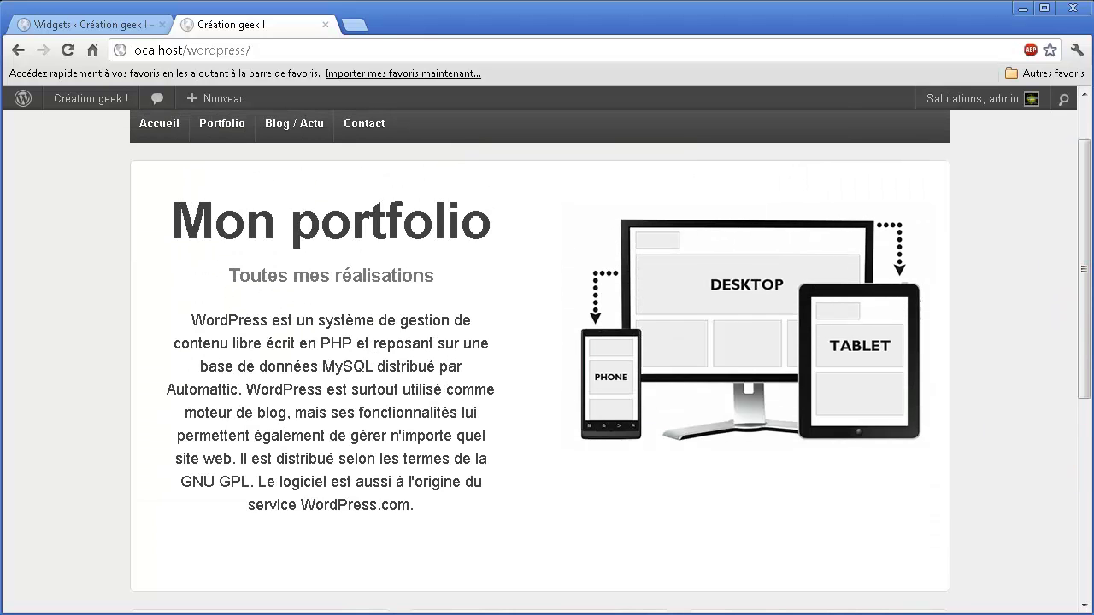
mouse_move(1085, 348)
left_mouse_down()
mouse_move(1086, 336)
mouse_move(1084, 351)
left_mouse_up()
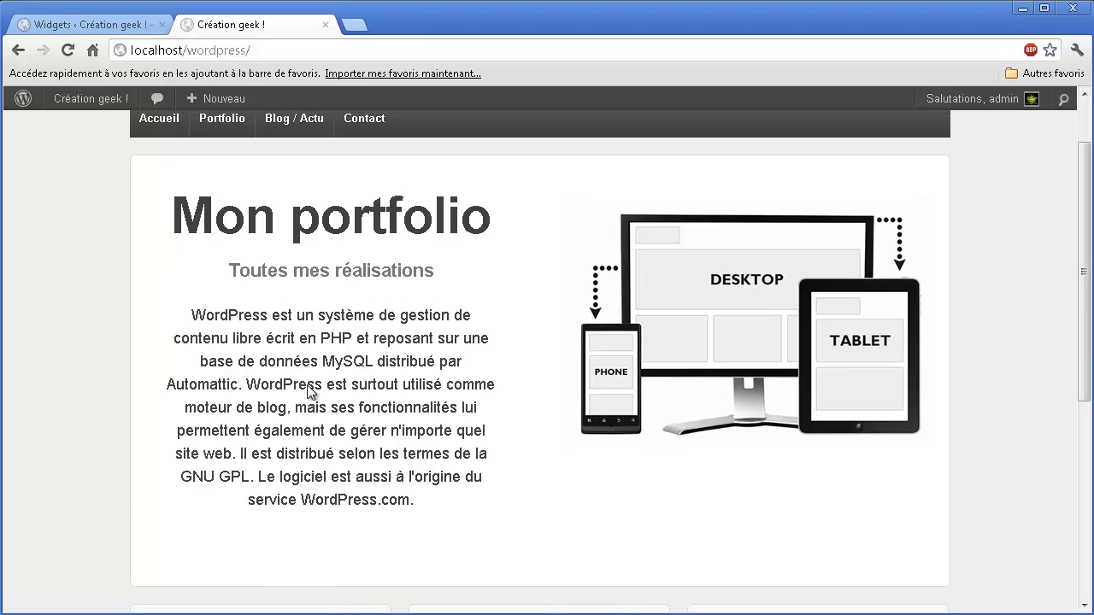
left_click_drag(214, 313, 426, 499)
left_click(429, 503)
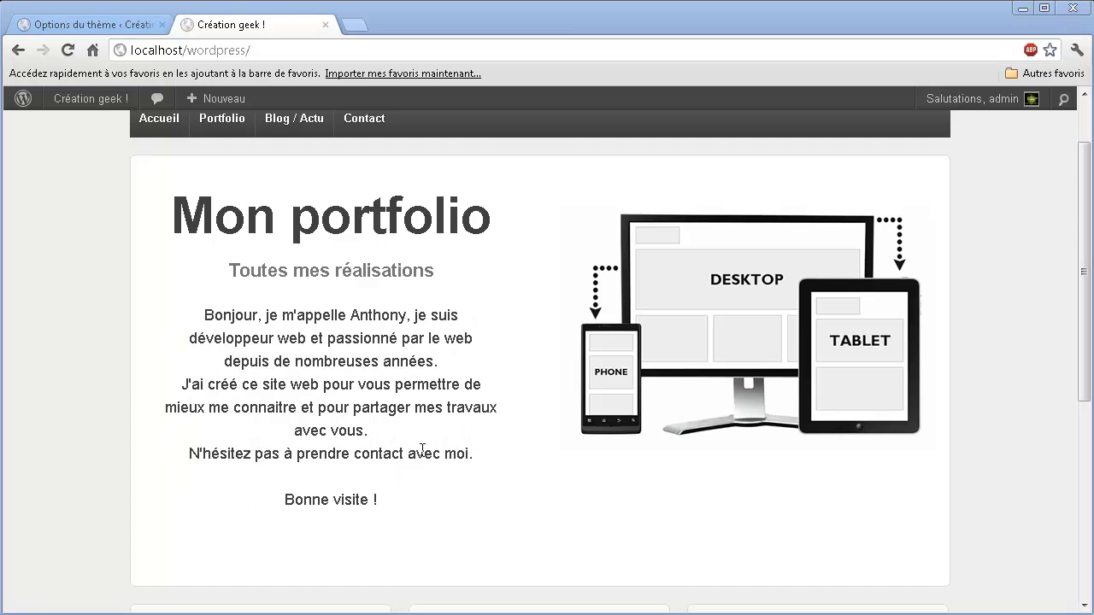
- Expand the Page d'accueil section of the theme options to examine its content text, and return to the home page
left_click(111, 20)
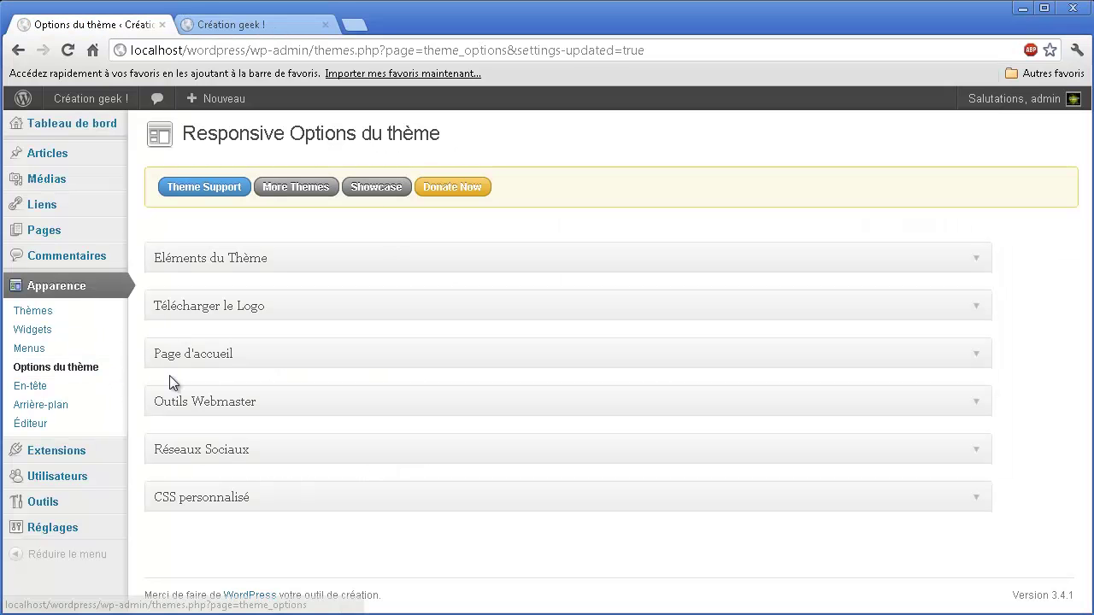
left_click(194, 354)
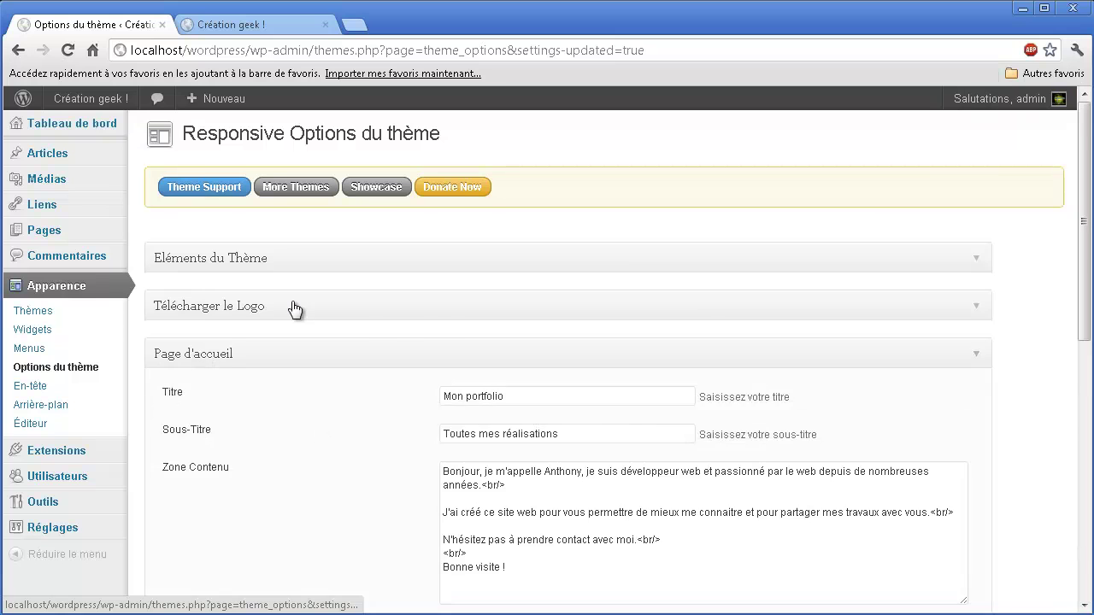
left_click(226, 31)
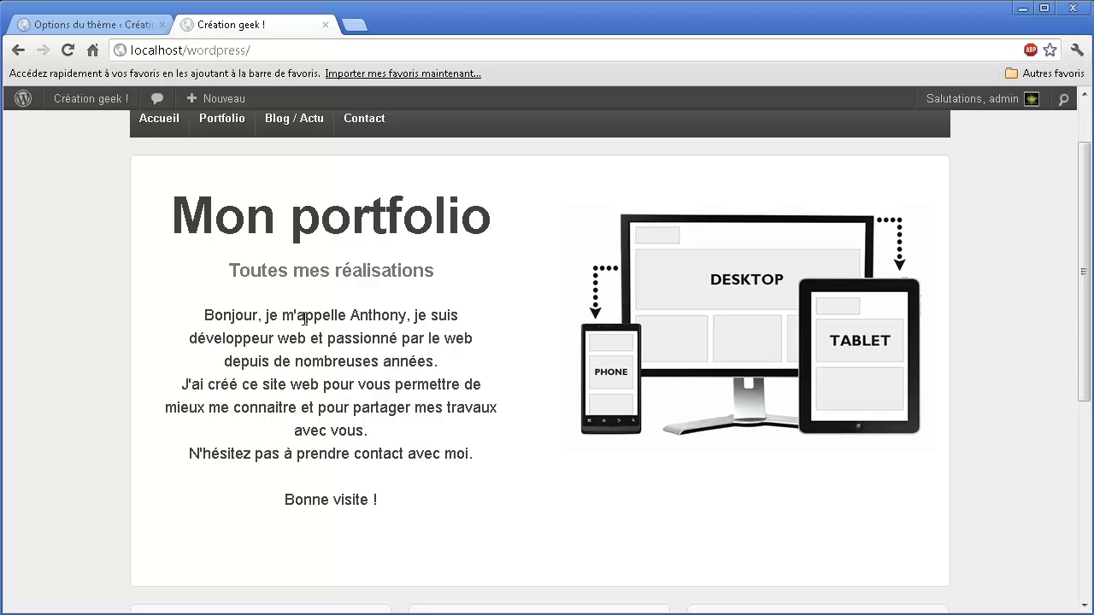
- Review the finished home page from the site title down to the three widgets and footer
scroll(1081, 237, "up", 2)
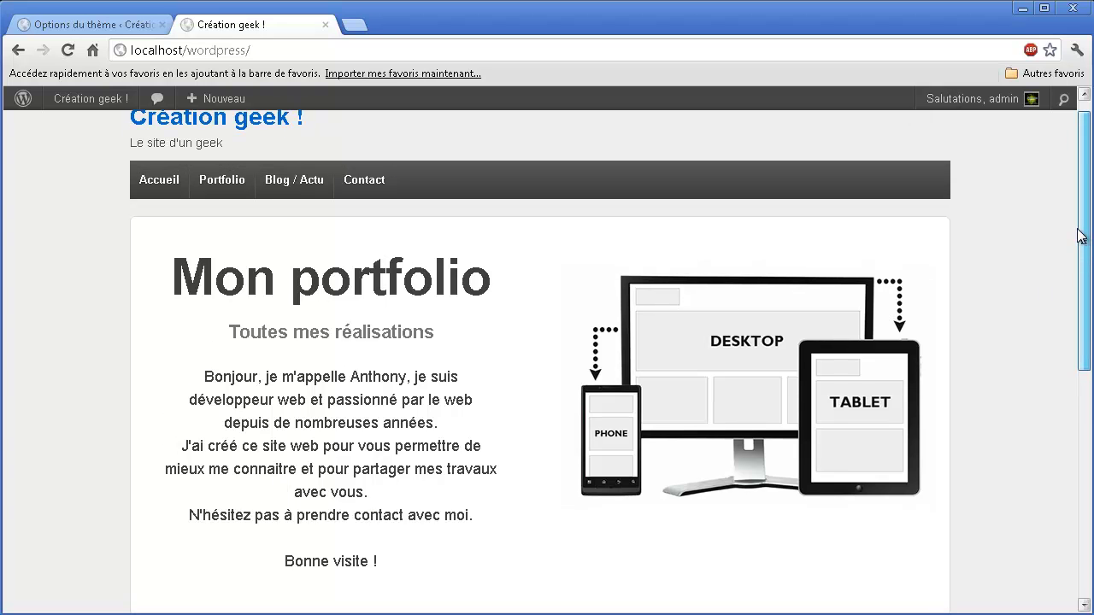
left_click_drag(1081, 237, 1051, 222)
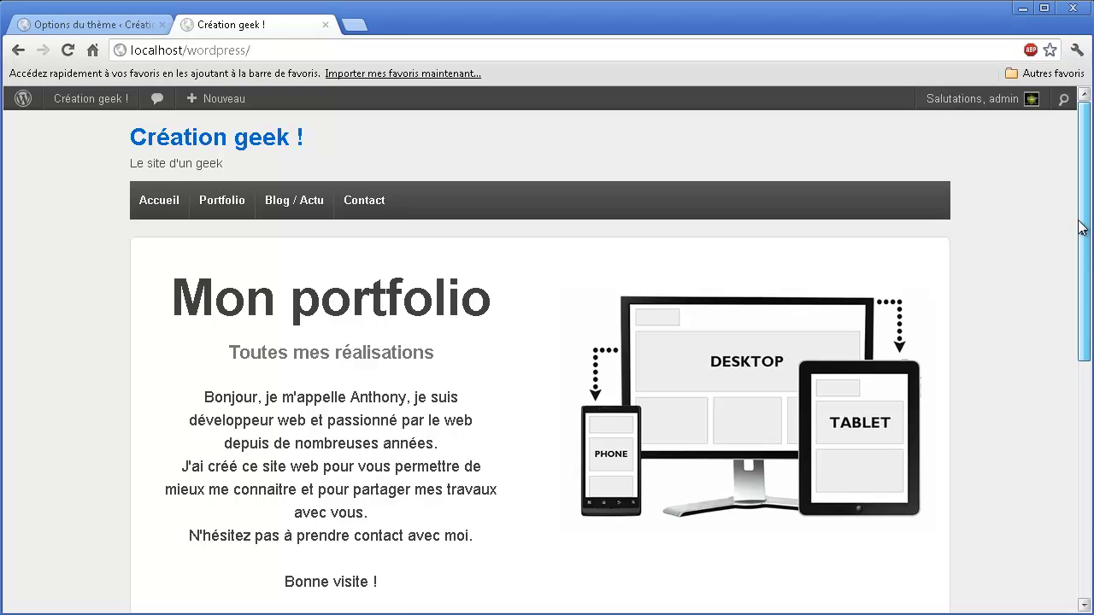
left_click_drag(1081, 227, 1088, 480)
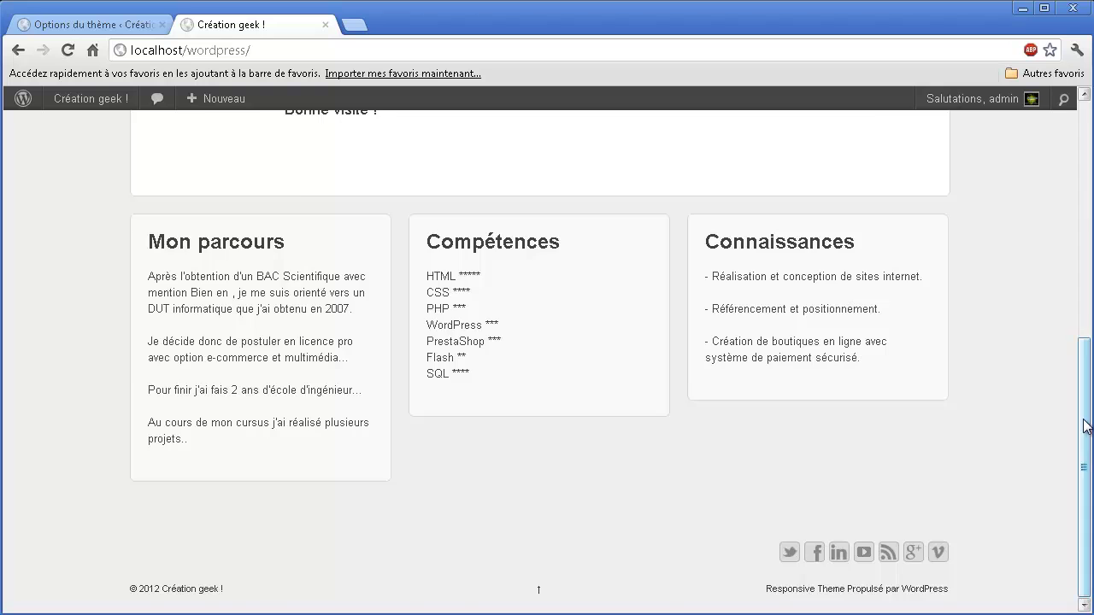
- Examine the home page's title, slogan, navigation menu and the introductory text under "Mon portfolio"
left_click_drag(1086, 425, 1069, 227)
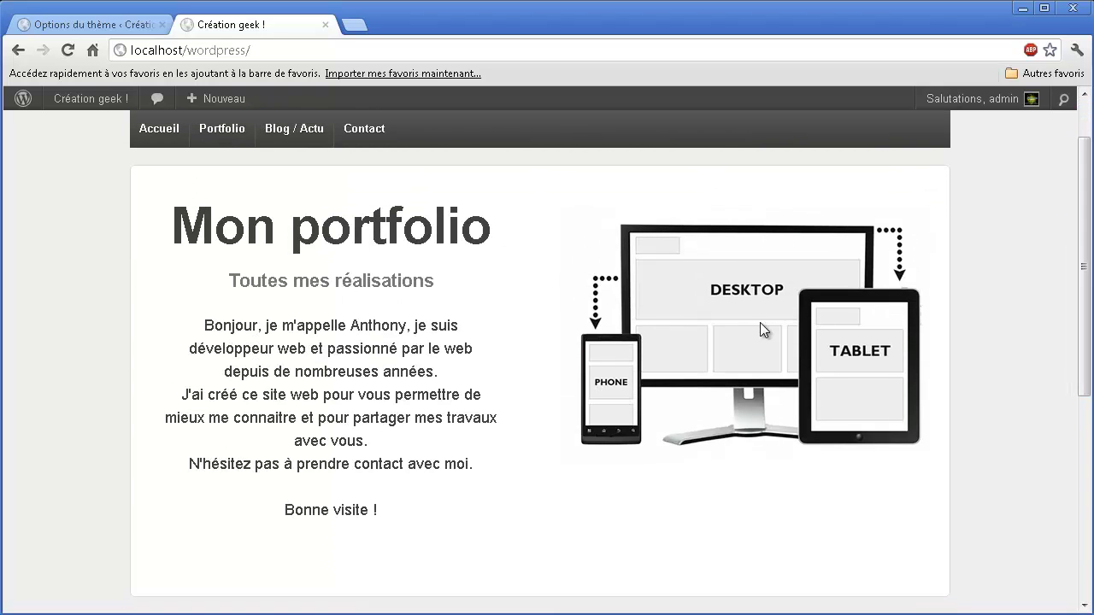
left_click_drag(1086, 268, 1074, 224)
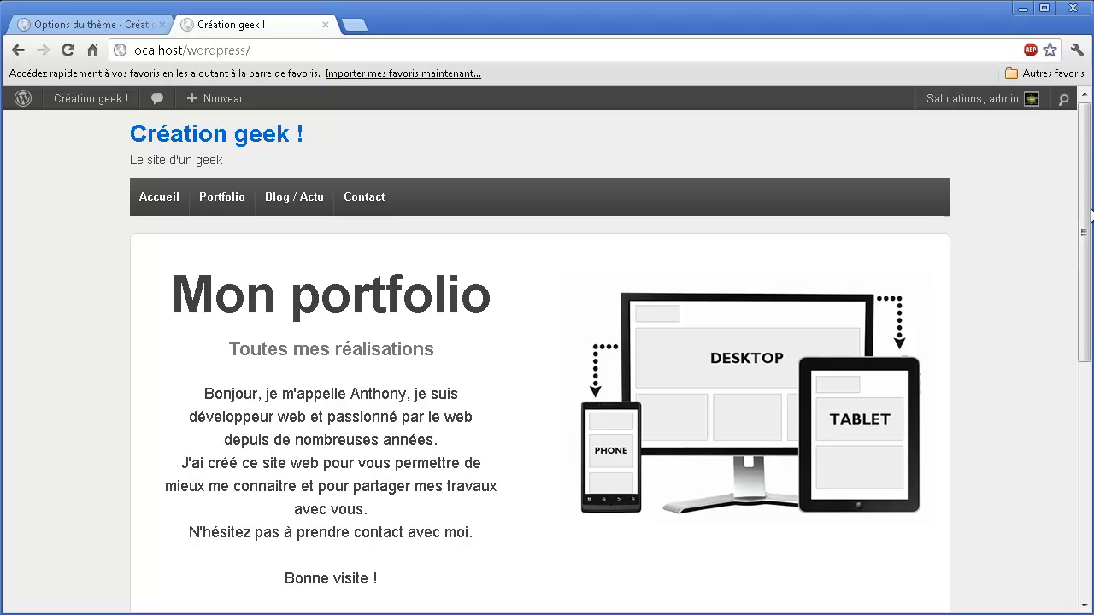
mouse_move(1083, 239)
left_mouse_down()
mouse_move(1082, 456)
mouse_move(1081, 238)
left_mouse_up()
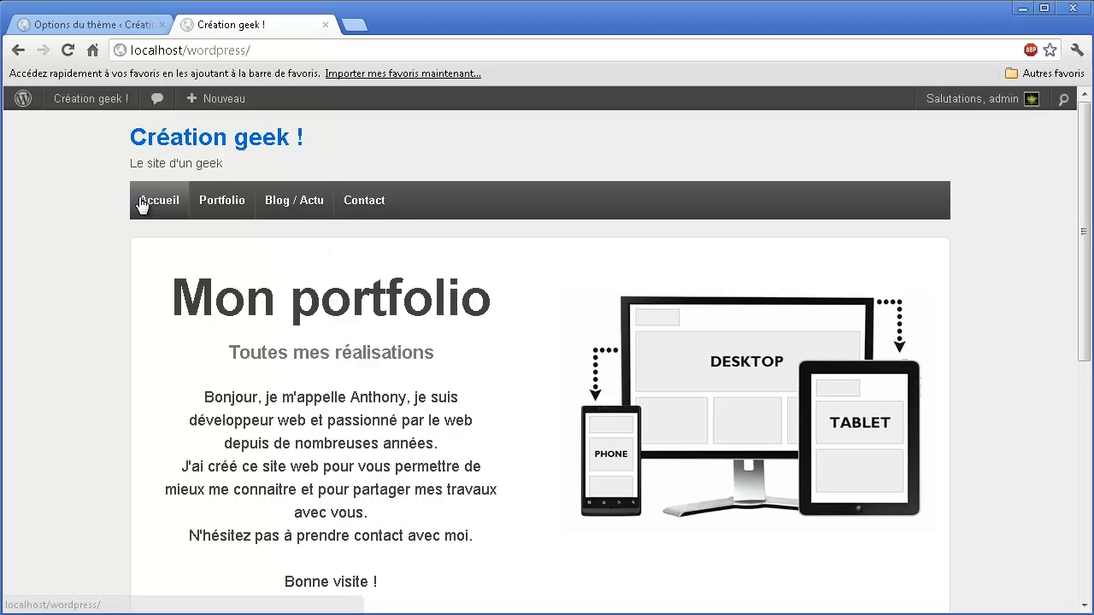
mouse_move(195, 198)
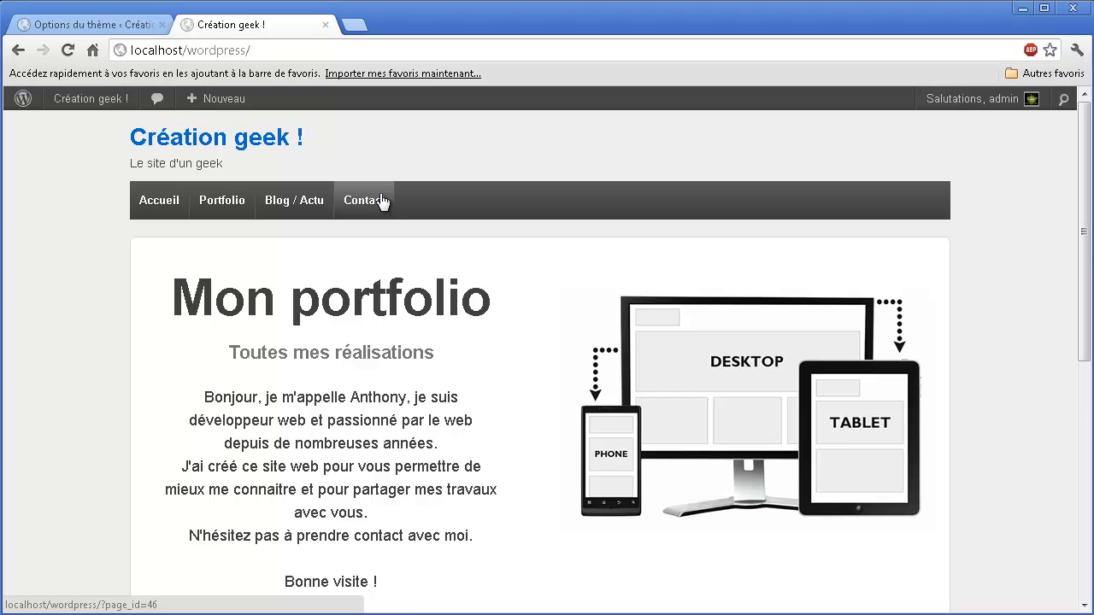
scroll(380, 201, "down", 1)
left_click_drag(172, 210, 383, 488)
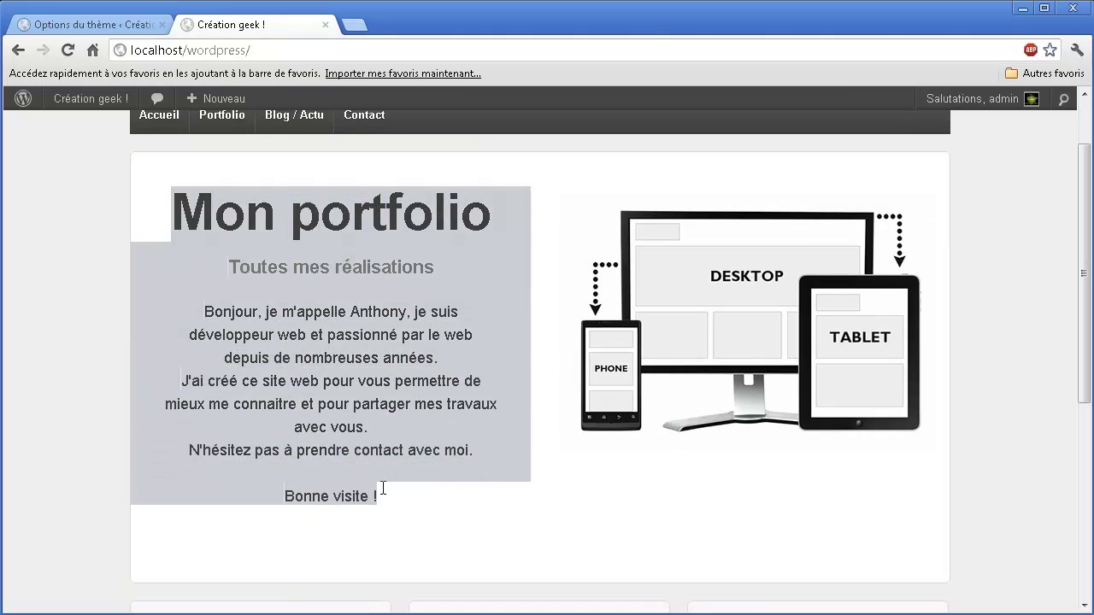
left_click(403, 332)
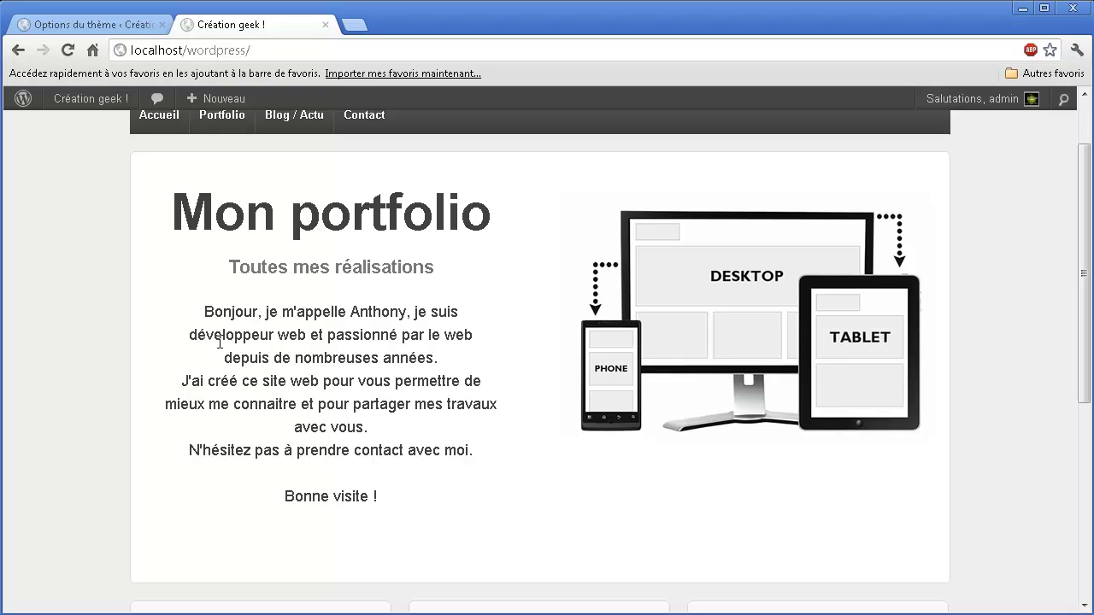
left_click_drag(190, 335, 312, 344)
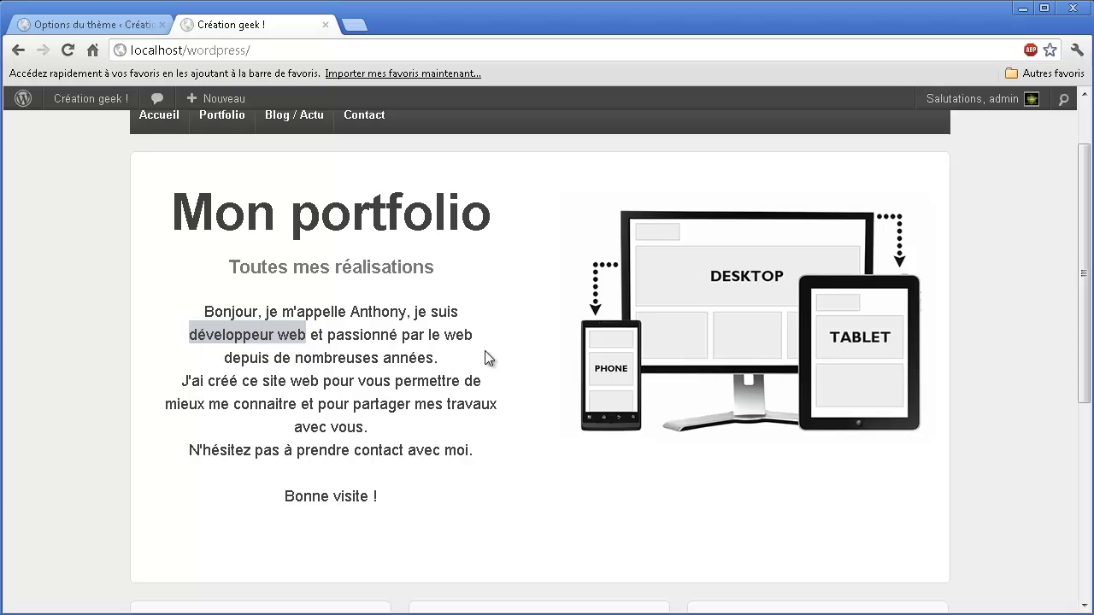
- Examine the Mon parcours, Compétences and Connaissances widgets and the footer, and return to the start of the home page
left_click_drag(1089, 267, 1082, 446)
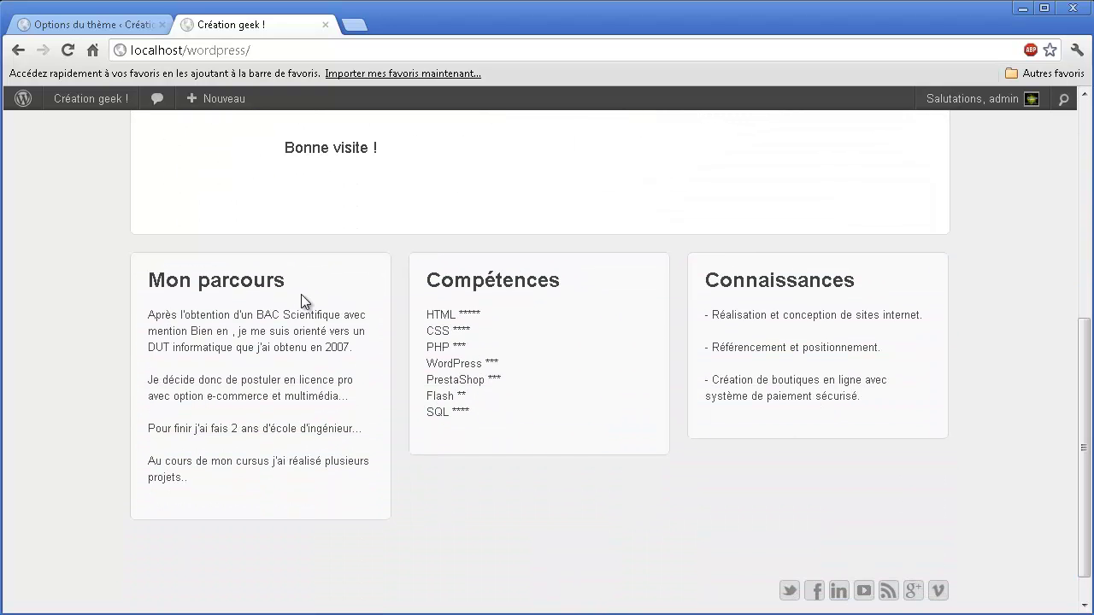
left_click_drag(125, 244, 926, 452)
left_click(946, 461)
left_click_drag(1080, 457, 1081, 475)
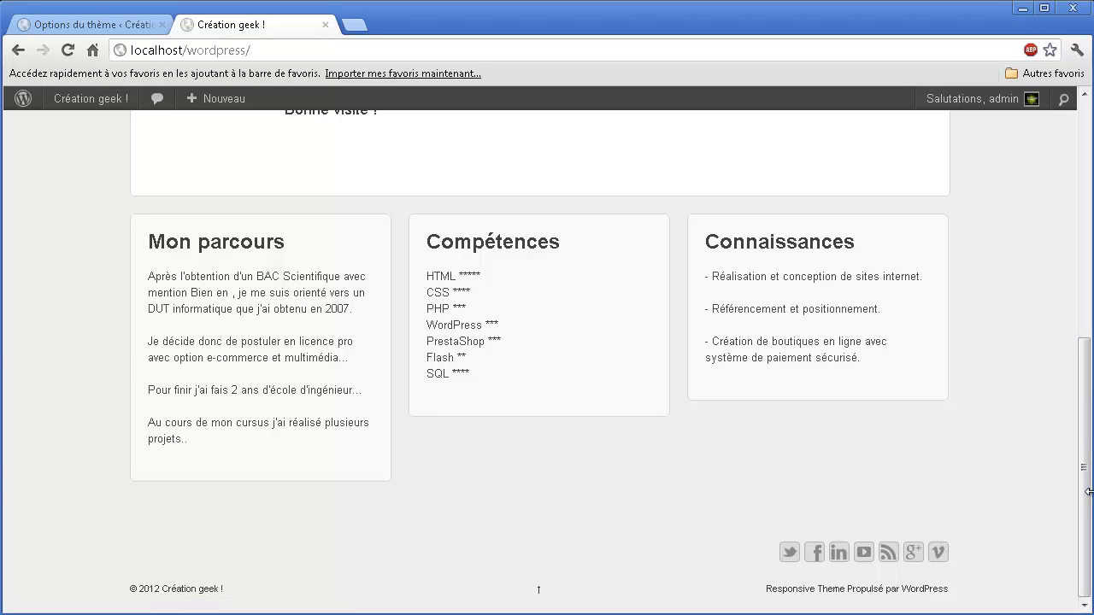
left_click_drag(1088, 492, 986, 232)
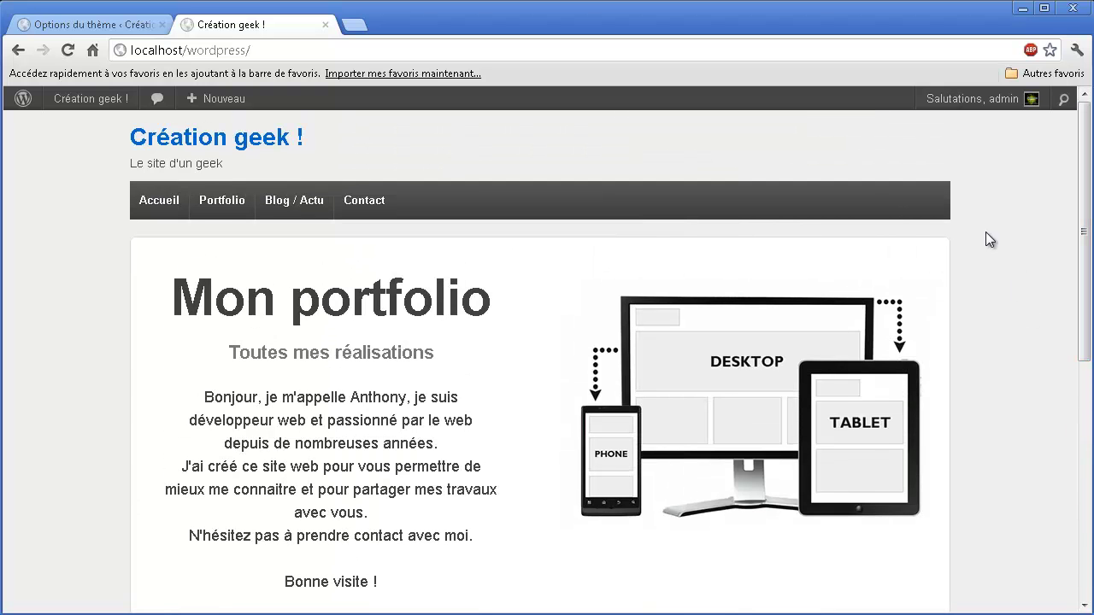